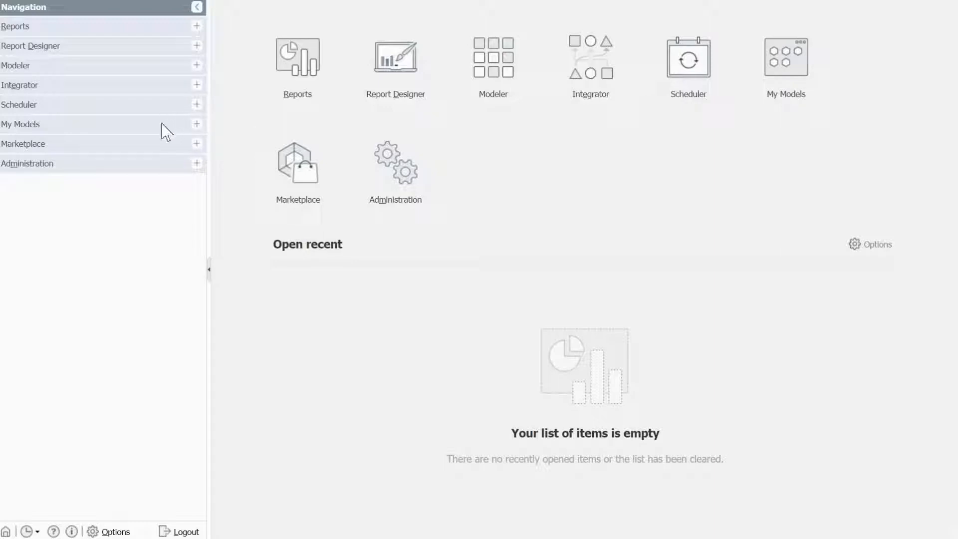
Choose AIssistedPlanning-1.0.2.jdxp from the Downloads folder as the model package file to install.
click(197, 124)
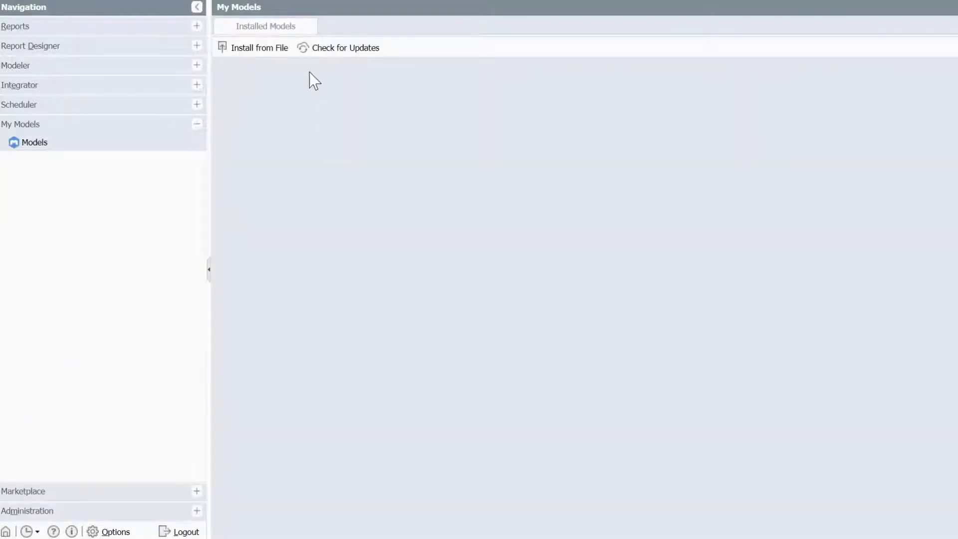
click(275, 56)
click(483, 196)
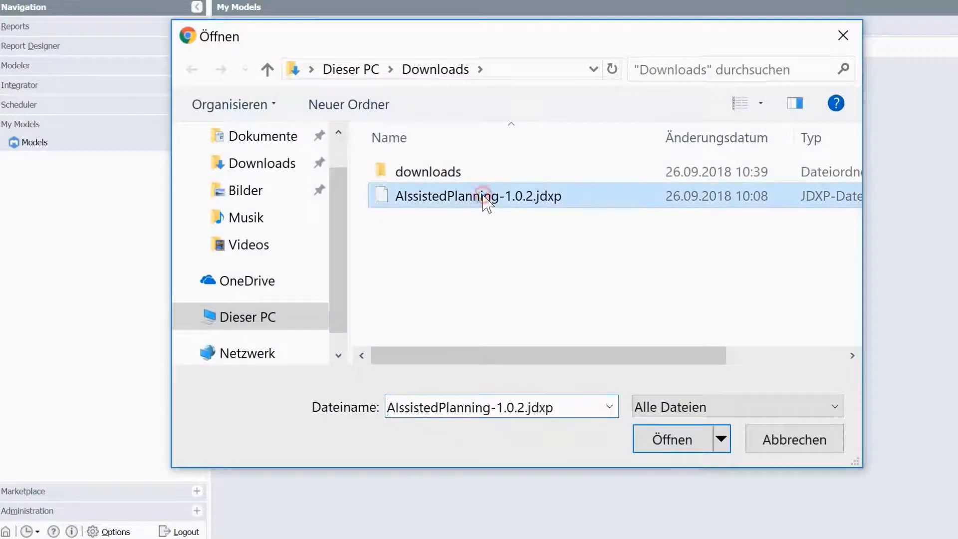
click(670, 449)
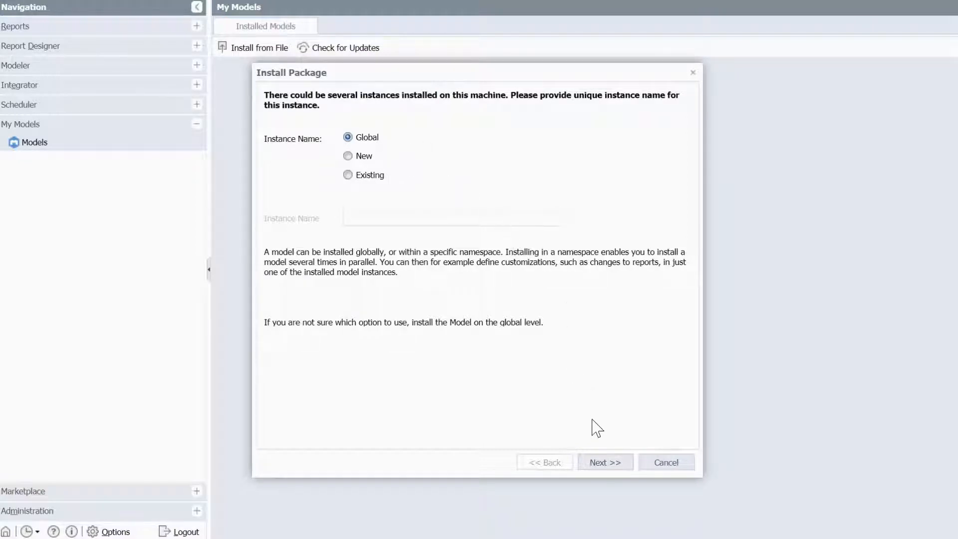
Install the AIssisted Planning package as a global instance and close the installation wizard.
click(605, 463)
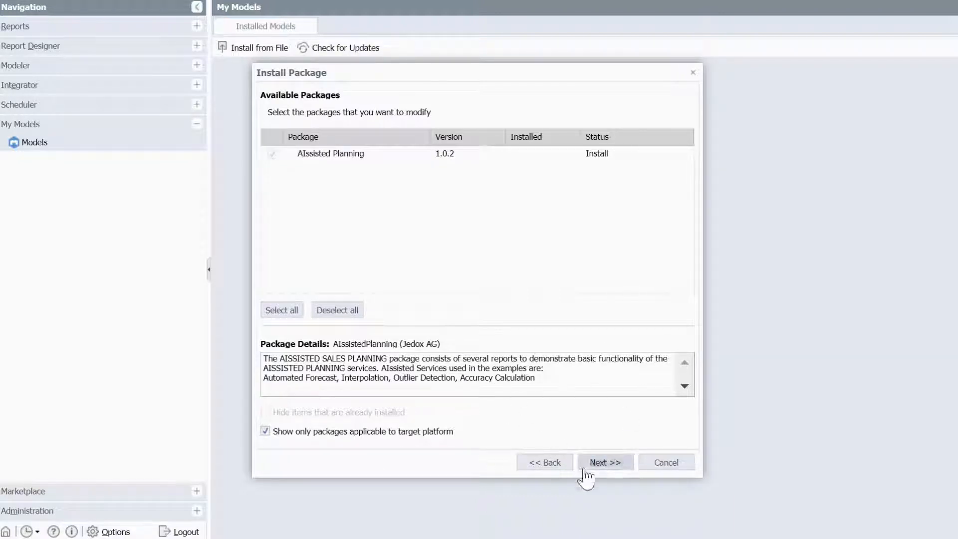
click(603, 462)
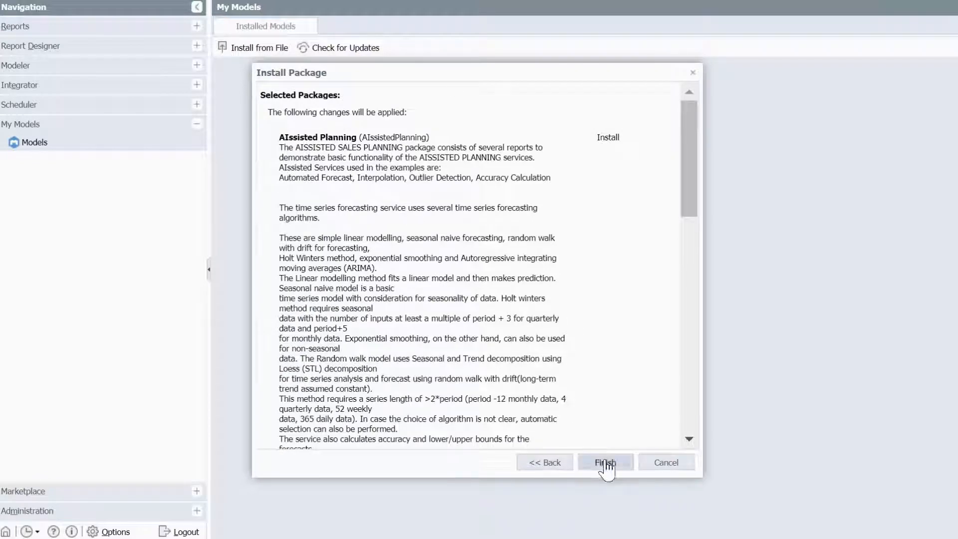
click(605, 463)
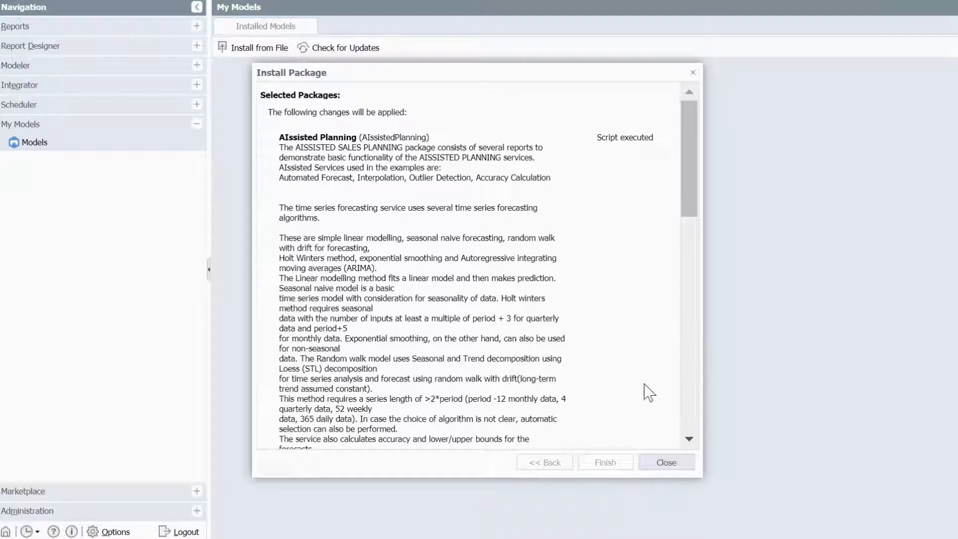
click(670, 465)
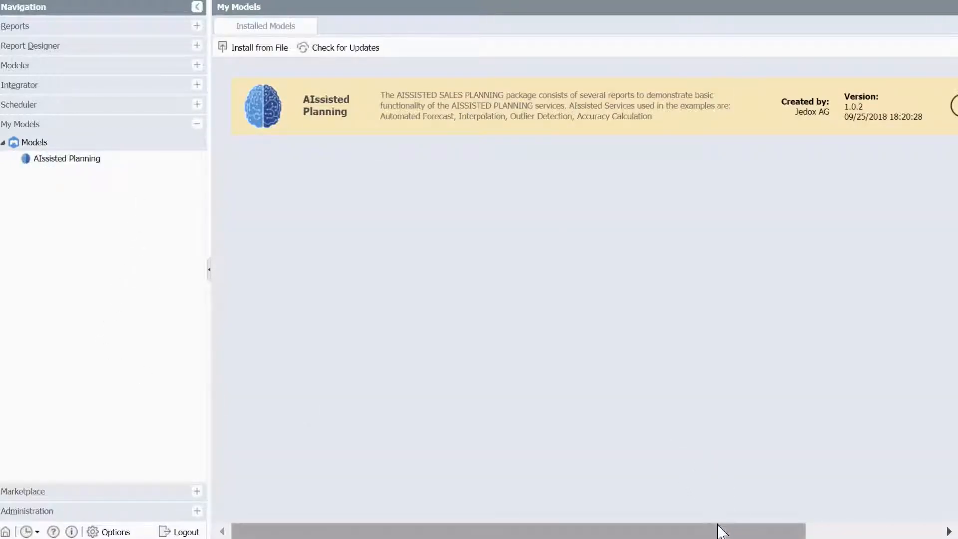
drag(718, 531, 696, 530)
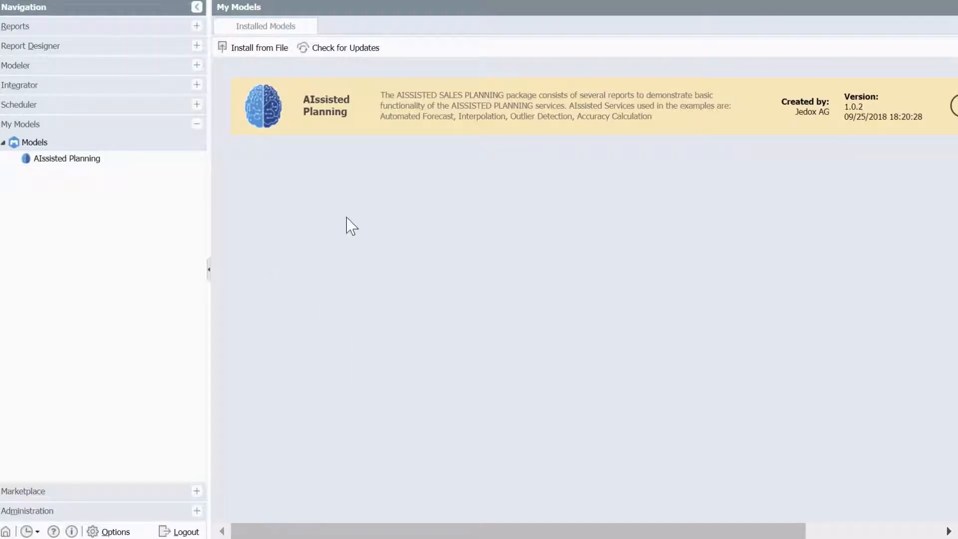
Show the AIssisted Planning group's Integrator projects and the components of the Forecast_Adaptable project.
click(178, 86)
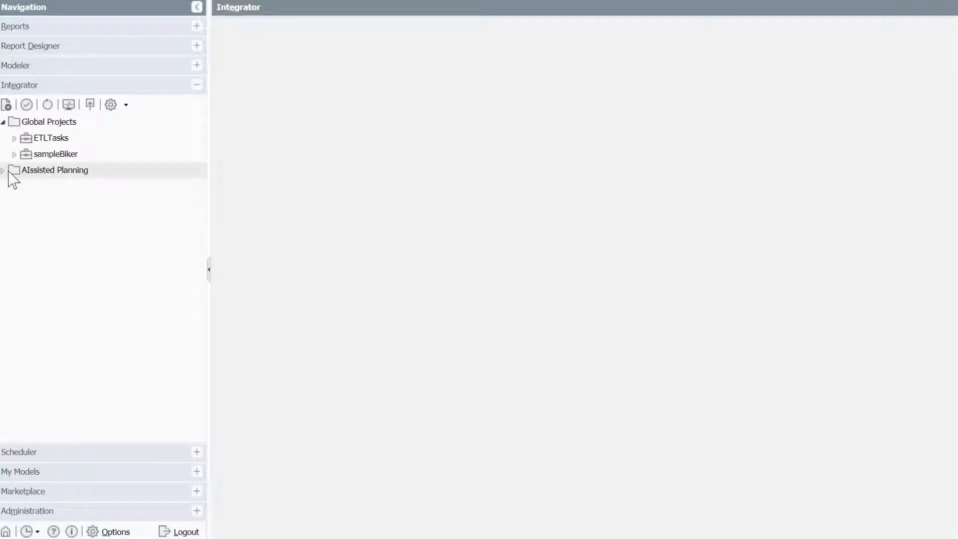
click(3, 170)
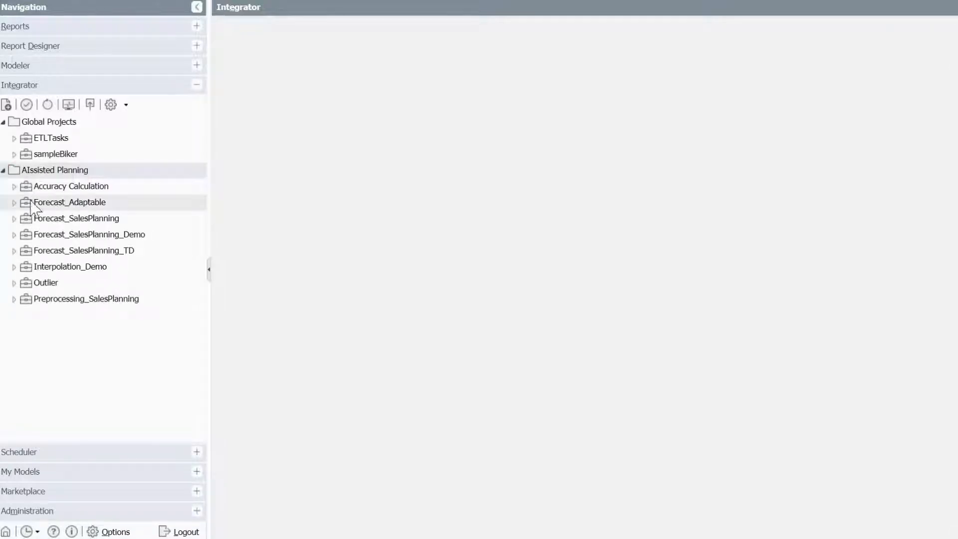
click(14, 203)
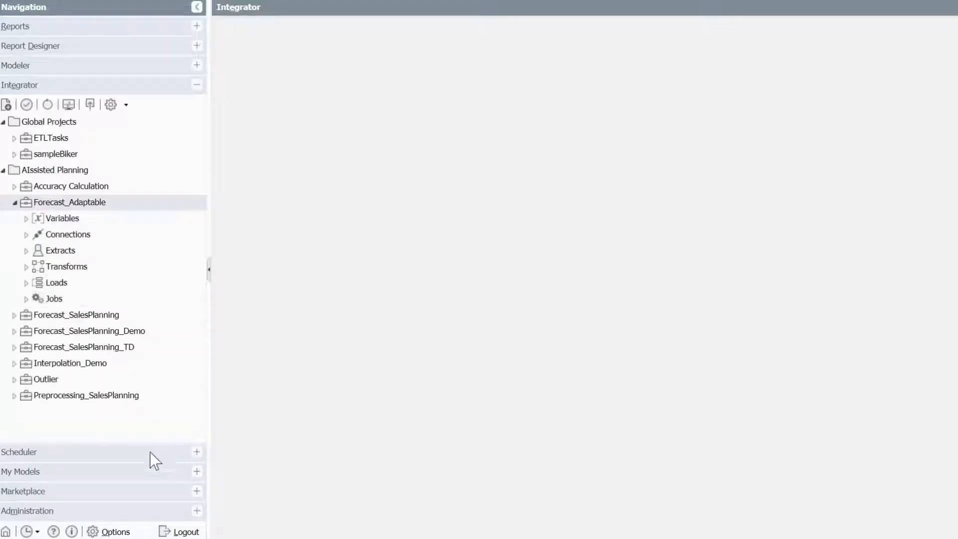
Find the Profit and Loss model in the Marketplace and open its detail page.
click(138, 492)
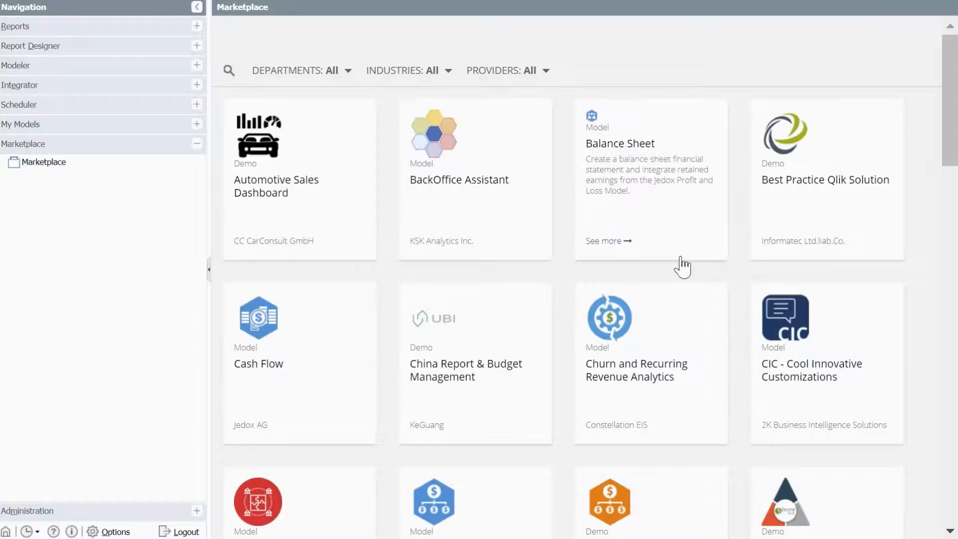
scroll(679, 272, down, 6)
scroll(681, 278, down, 8)
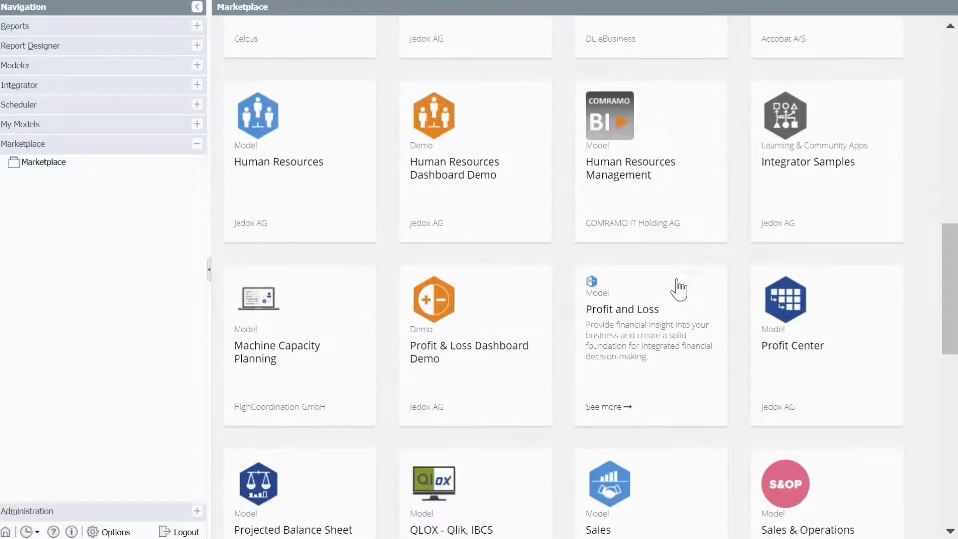
click(649, 334)
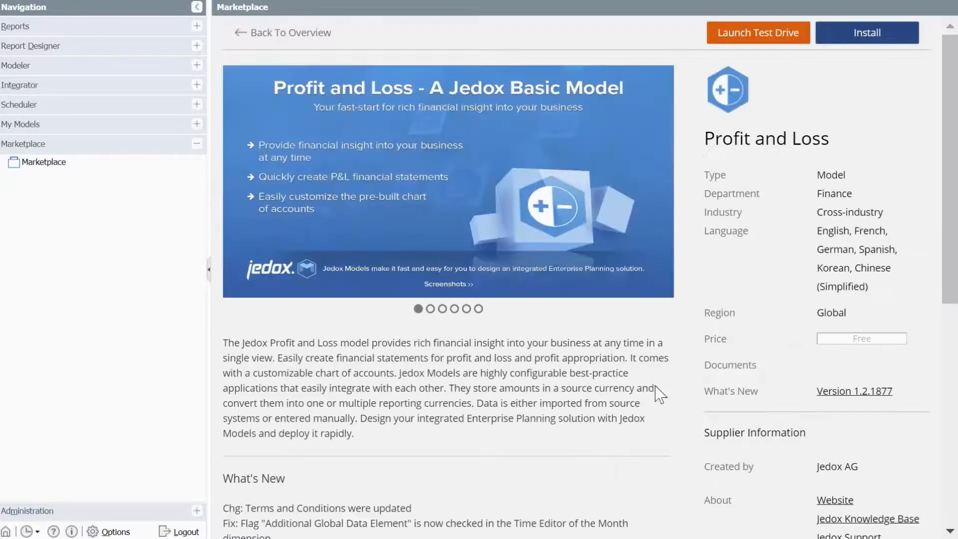
Start installing the Profit and Loss model with the prefilled contact details, as a global instance including the sample data extension.
click(874, 40)
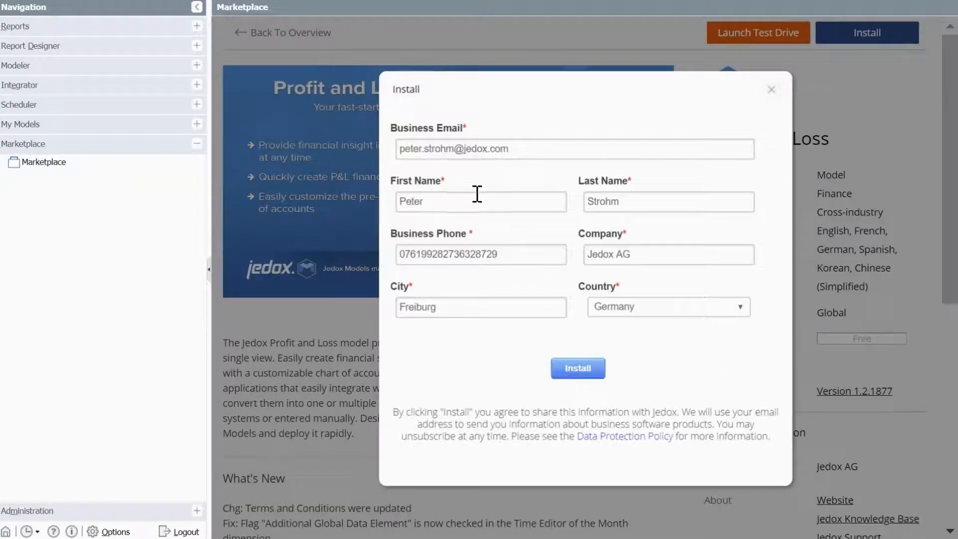
click(588, 369)
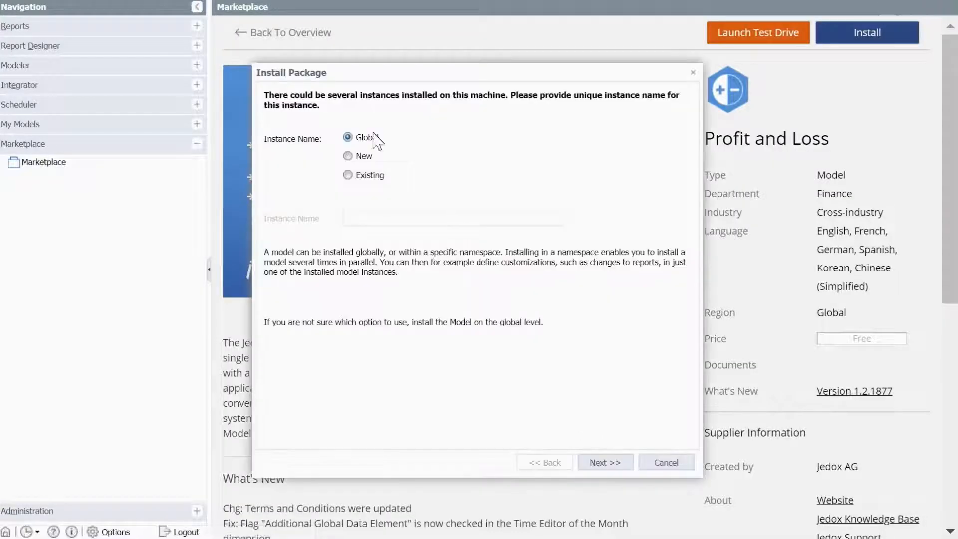
click(602, 463)
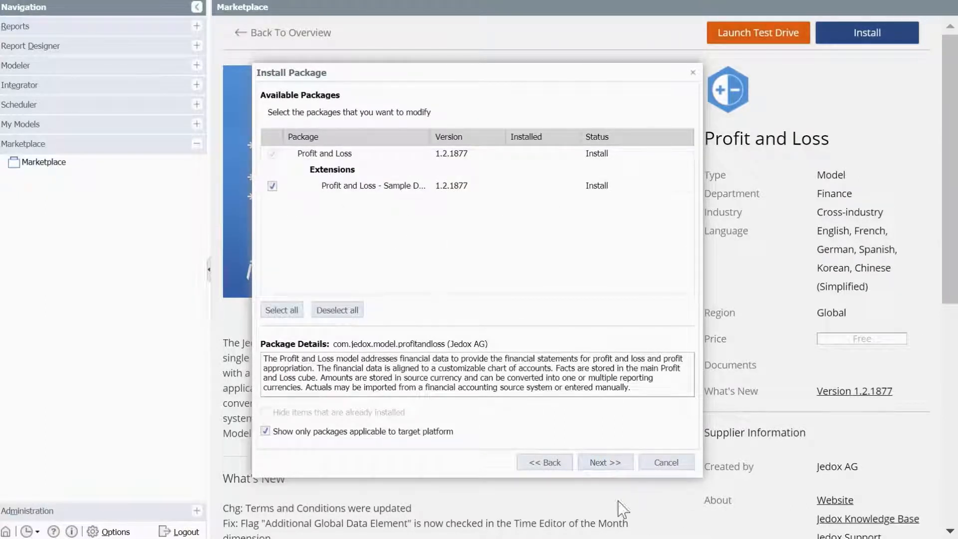
click(605, 462)
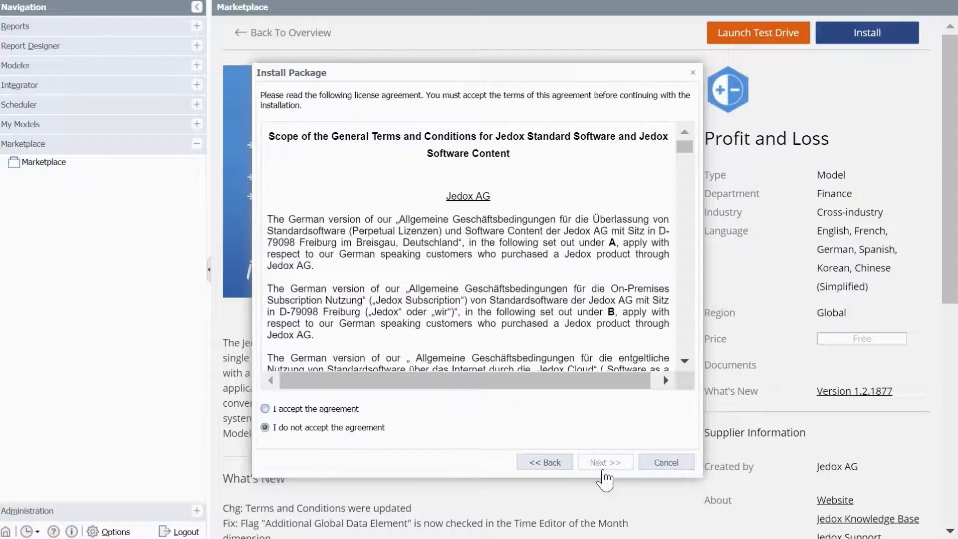
Accept the licence agreement and complete the Profit and Loss installation using the localhost connection and the PlanningModels OLAP database.
click(350, 409)
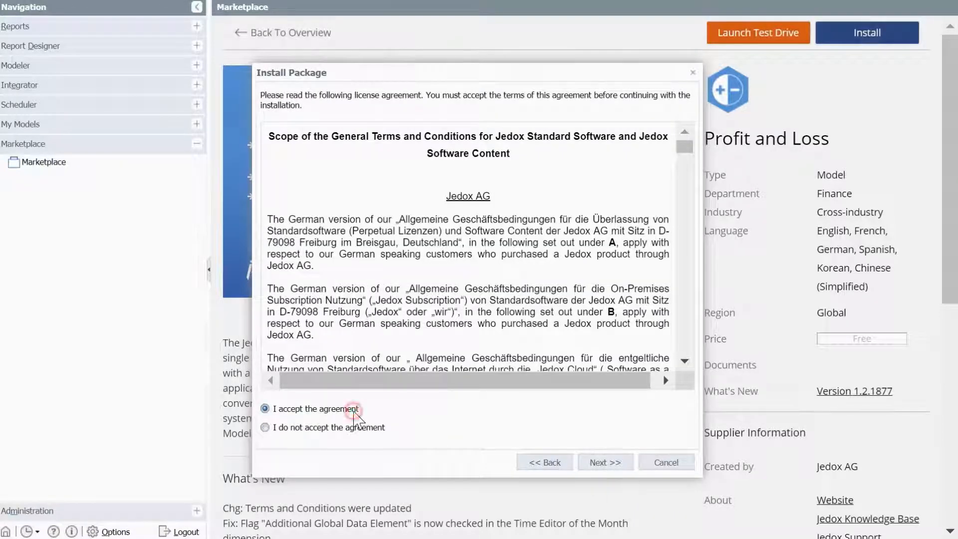
click(611, 463)
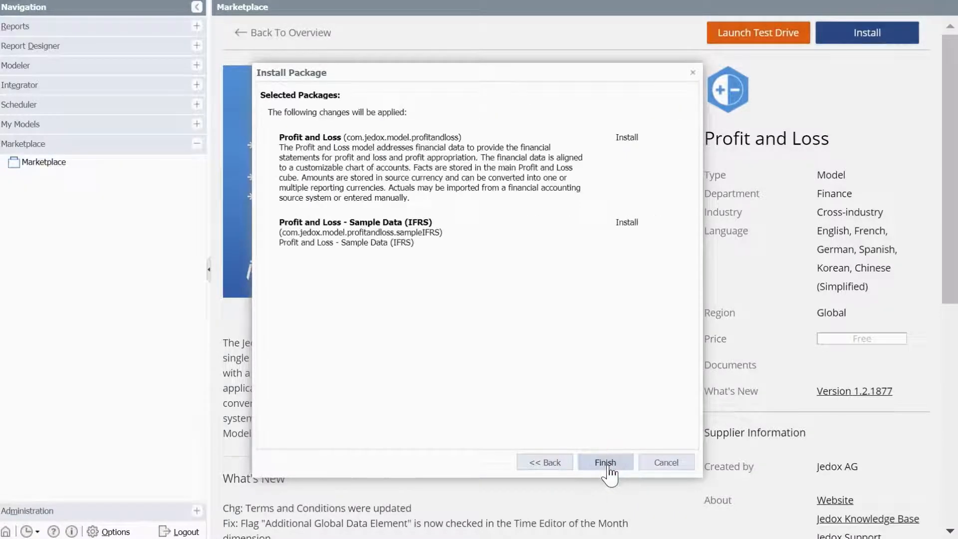
click(608, 463)
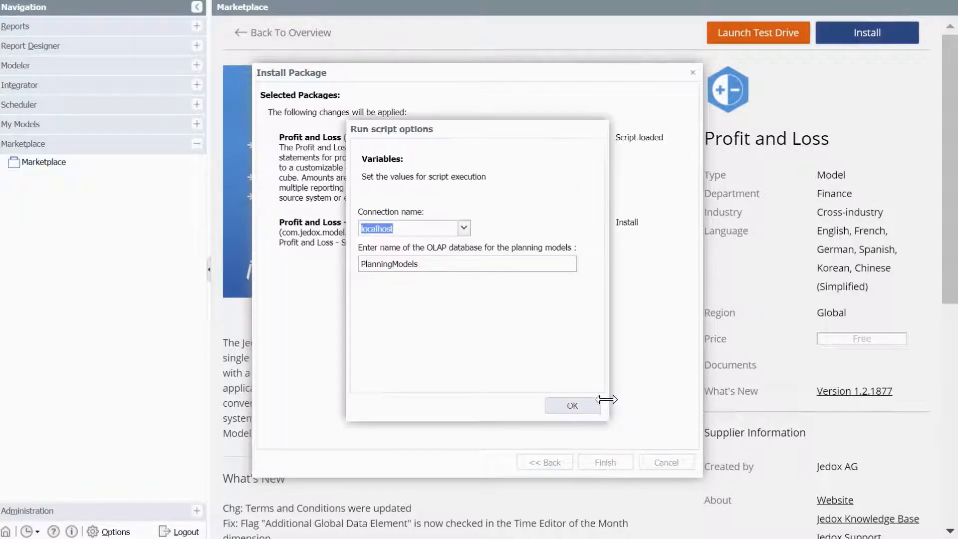
click(572, 406)
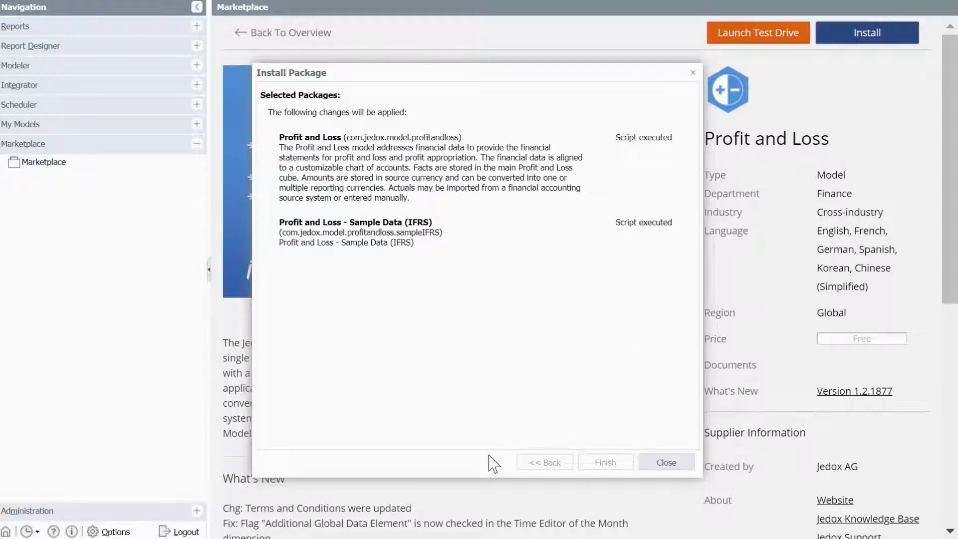
click(666, 462)
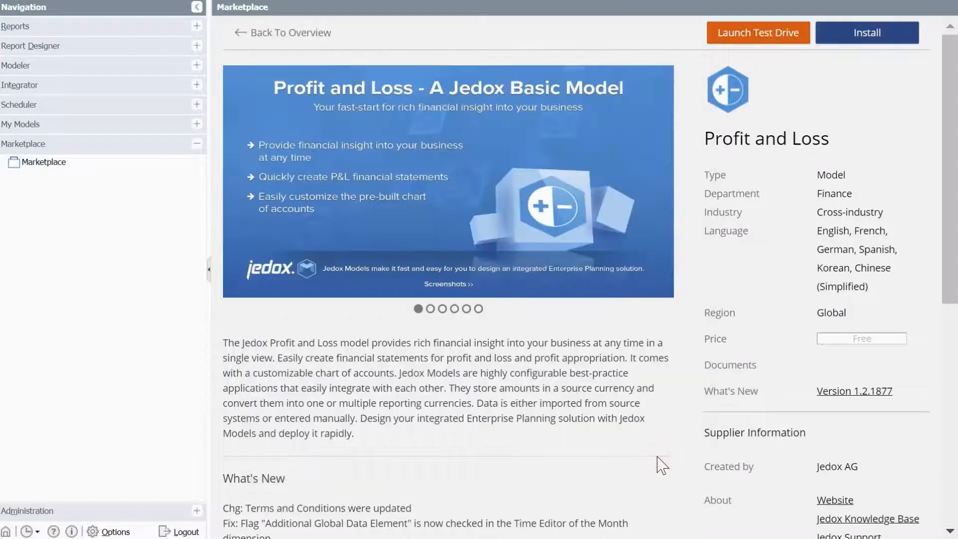
Review the list of installed models and view the Profit and Loss cube's properties in the PlanningModels database.
click(104, 128)
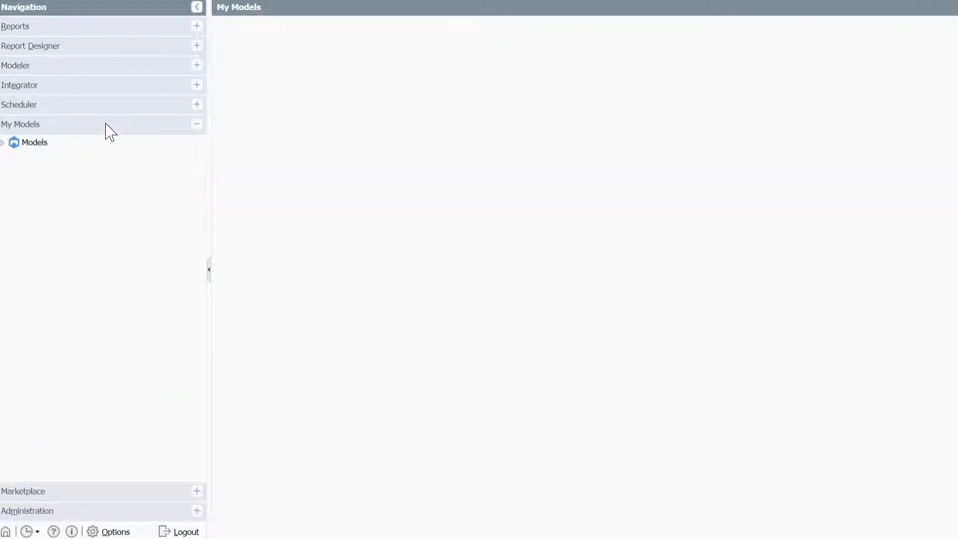
click(2, 143)
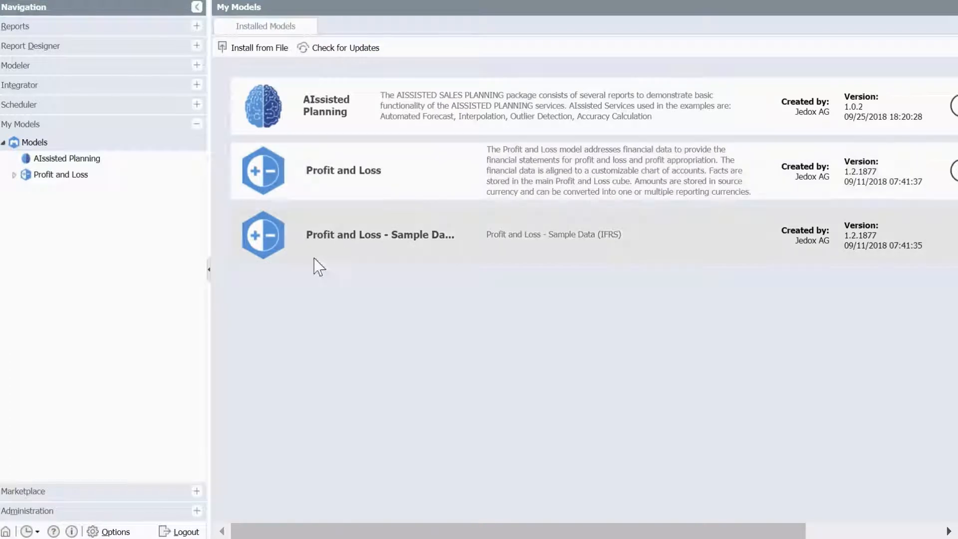
click(125, 68)
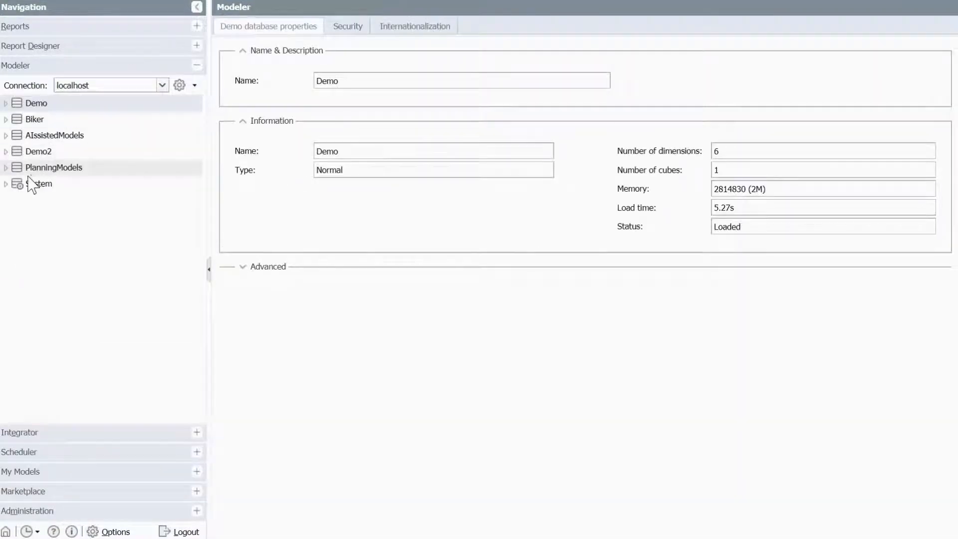
click(7, 169)
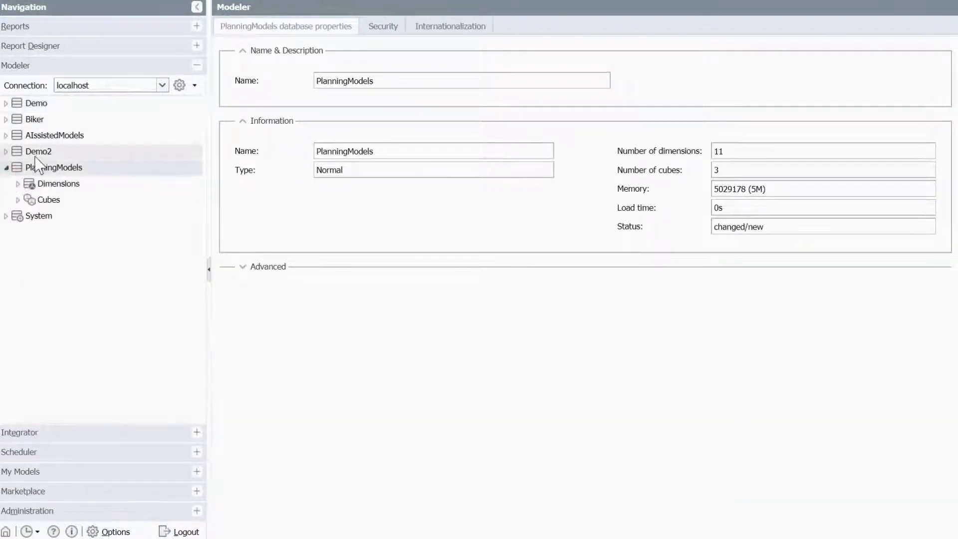
click(14, 206)
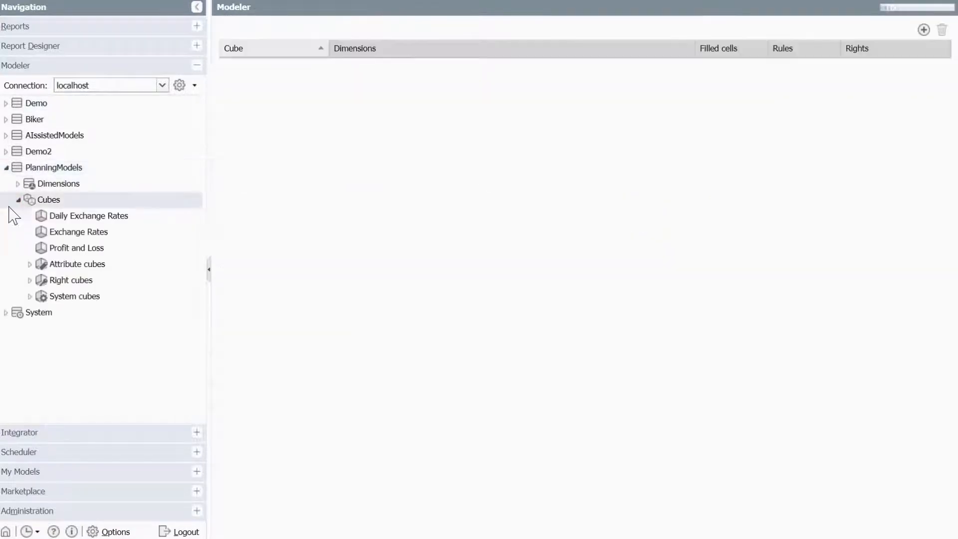
click(82, 249)
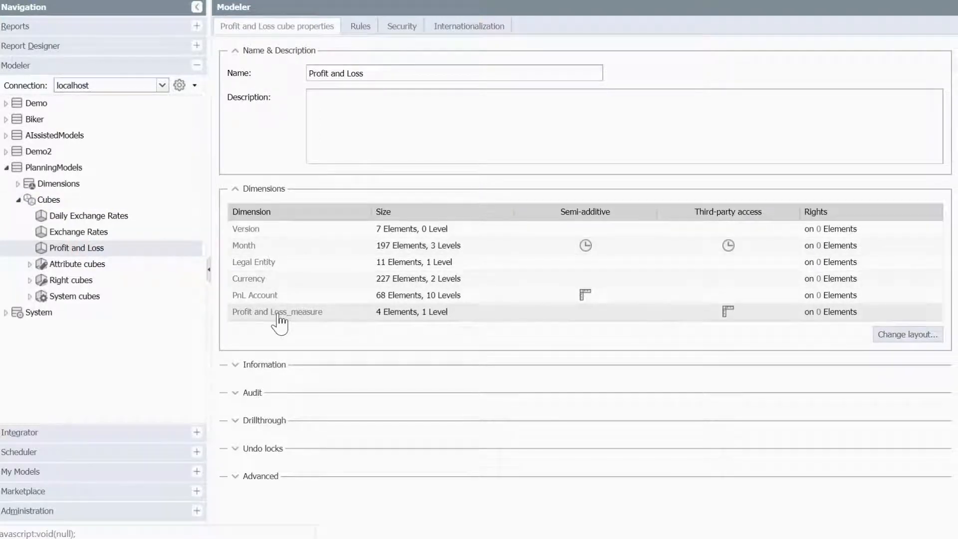
View the Sales Planning cube's dimensions in the AIssistedModels database, and collapse that database in the tree.
click(6, 136)
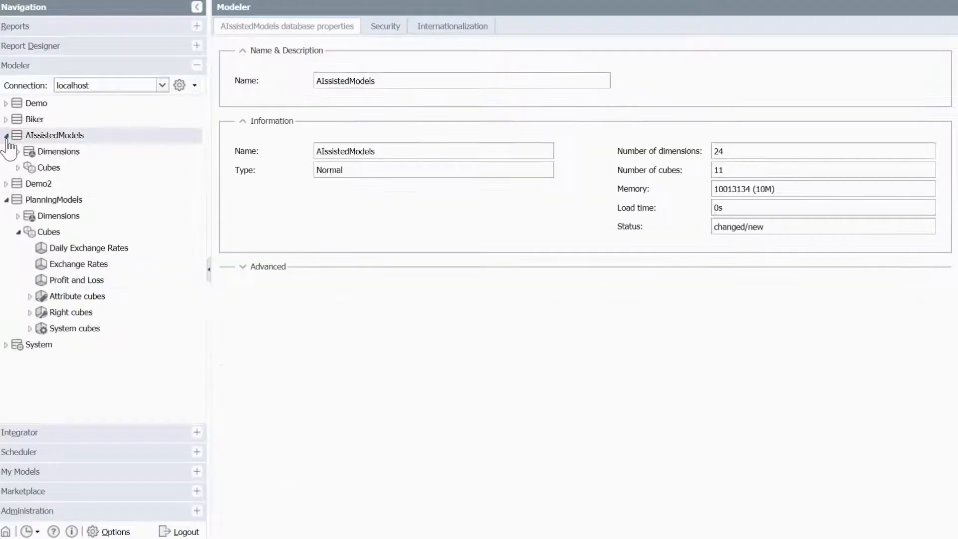
click(22, 169)
click(61, 258)
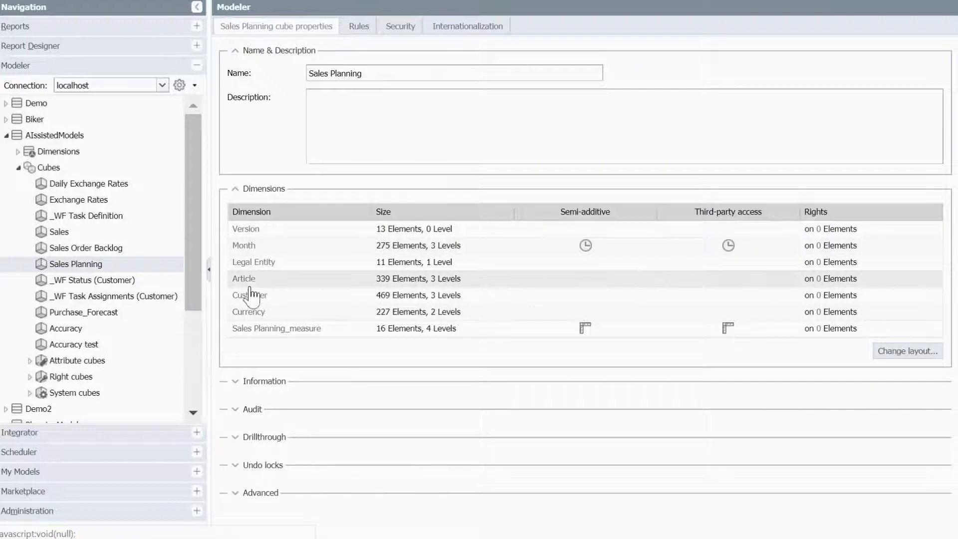
click(23, 170)
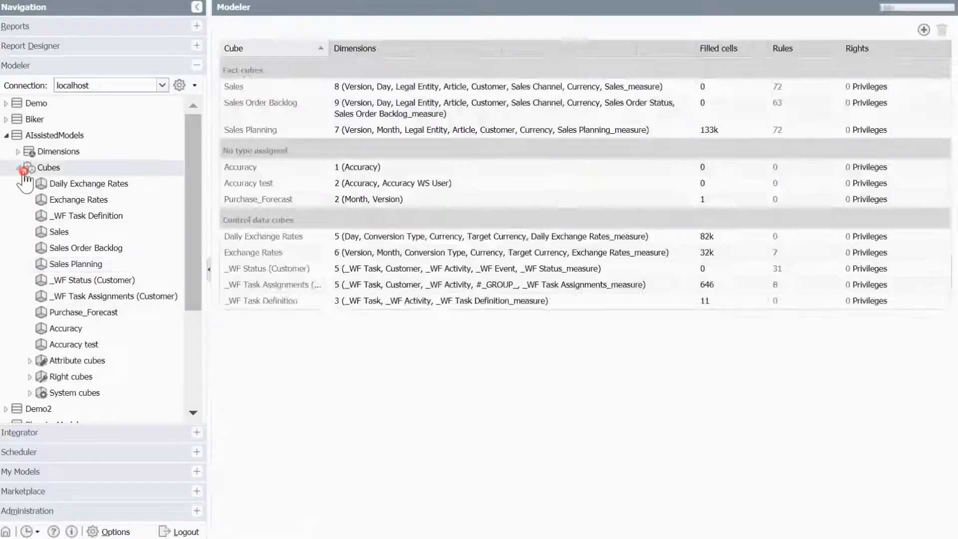
click(6, 137)
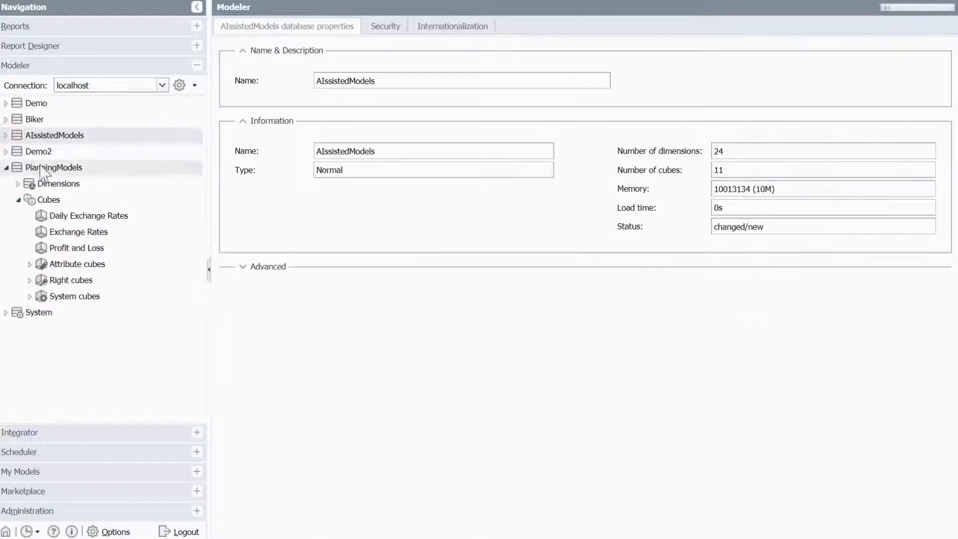
Review the Profit and Loss cube's properties again and list all dimensions of the PlanningModels database.
click(90, 249)
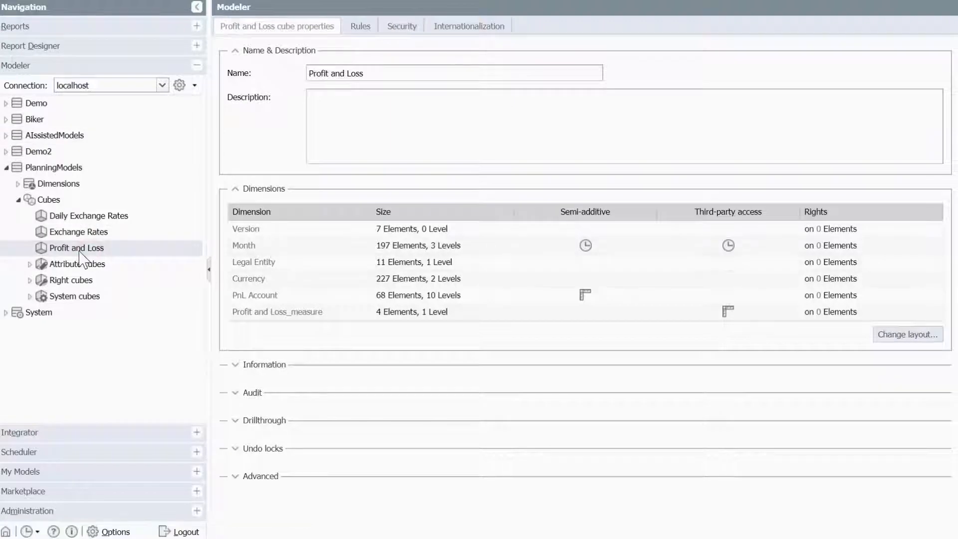
click(19, 185)
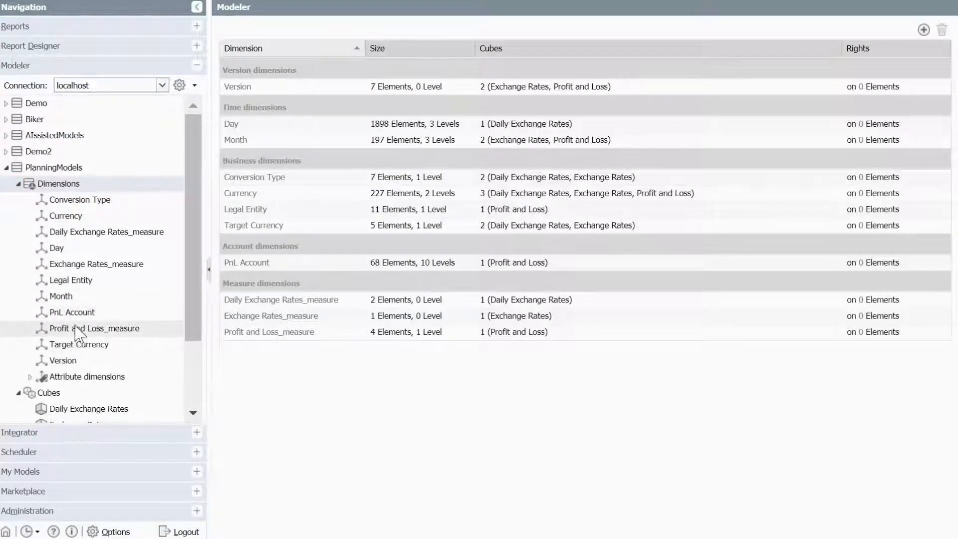
Extend the PlanningModels Month dimension's time range back to 2015 in the Time editor and update the dimension in Extend dimension mode.
click(70, 295)
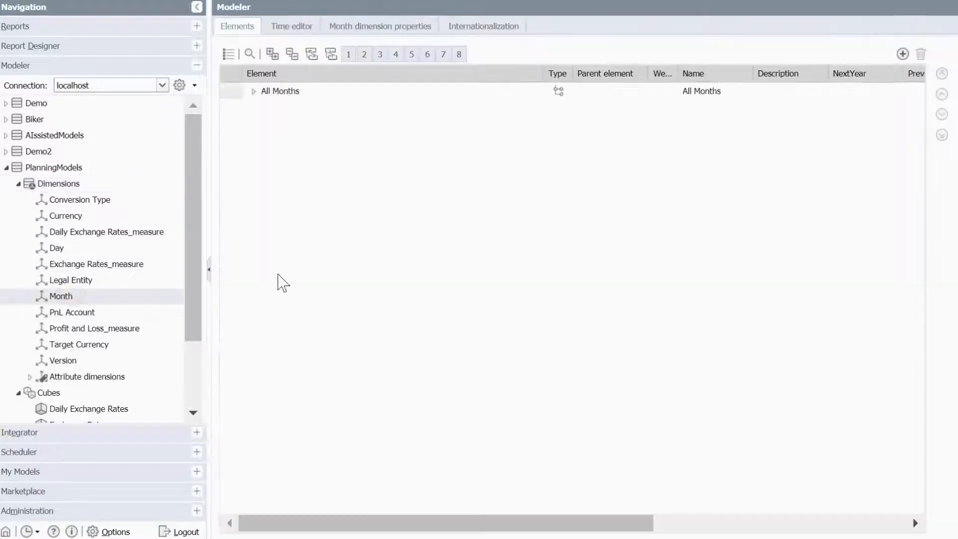
click(254, 95)
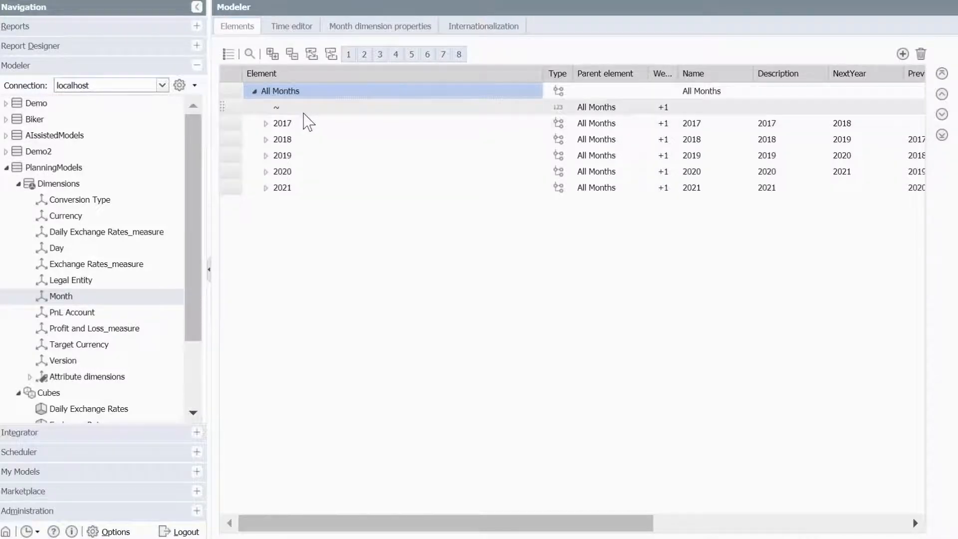
click(290, 26)
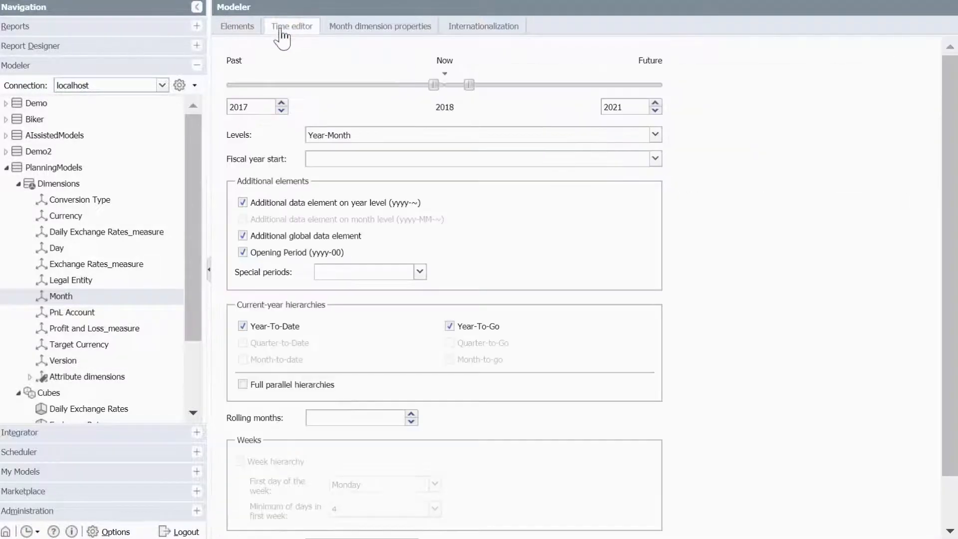
click(281, 110)
click(282, 110)
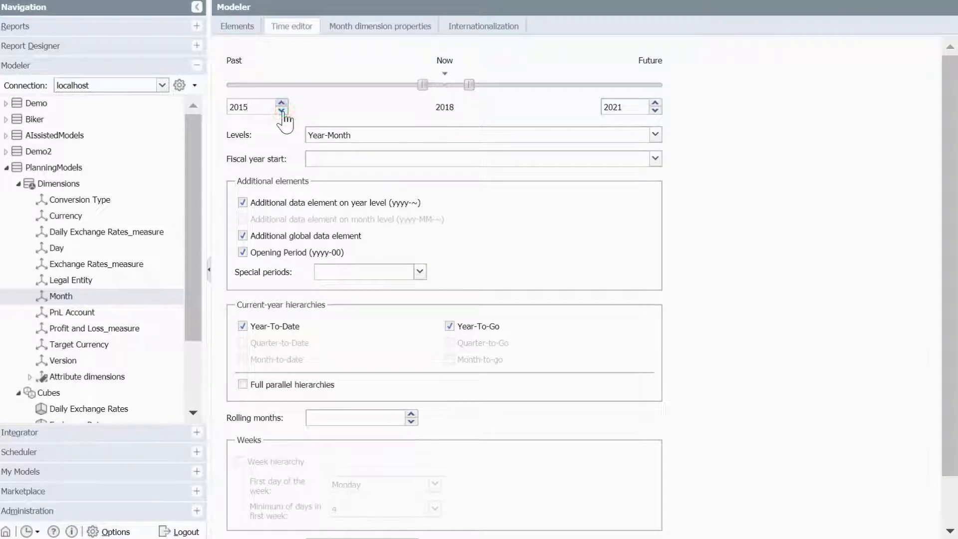
scroll(492, 230, down, 2)
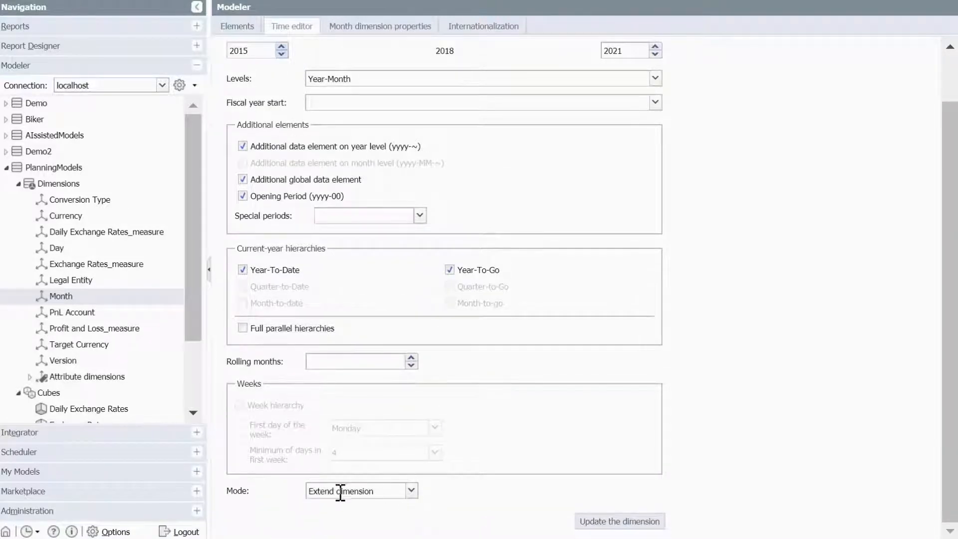
click(629, 524)
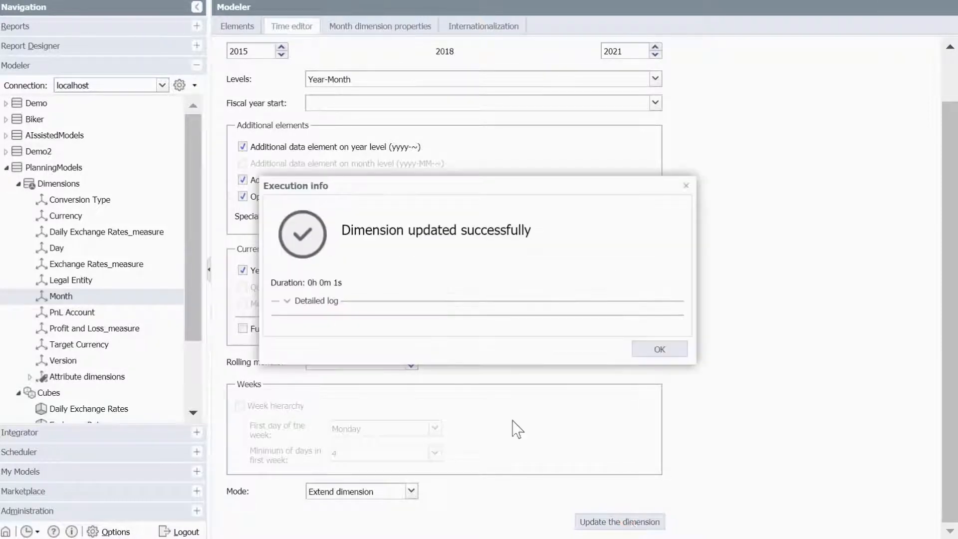
click(658, 352)
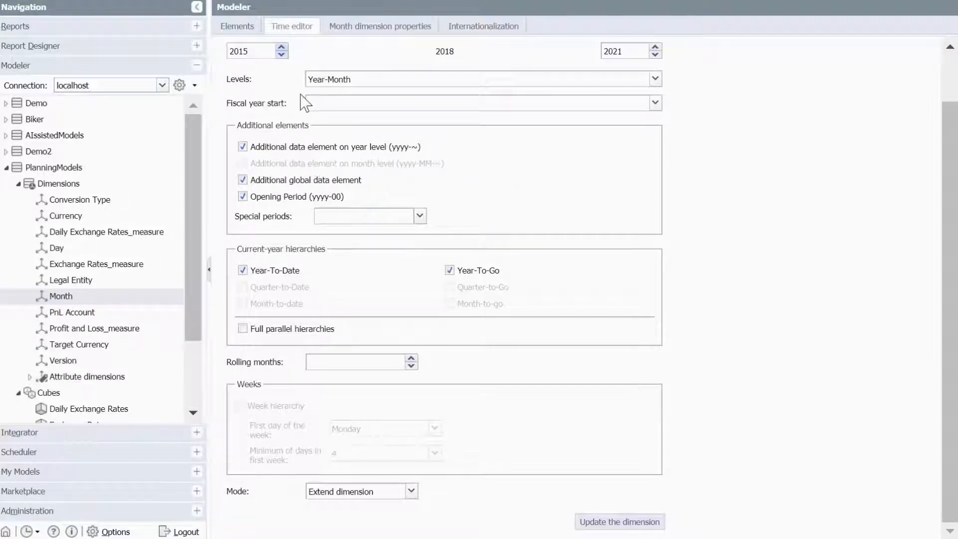
Create a spreadsheet with the default name in the Report Designer's Public Files and open it.
click(113, 48)
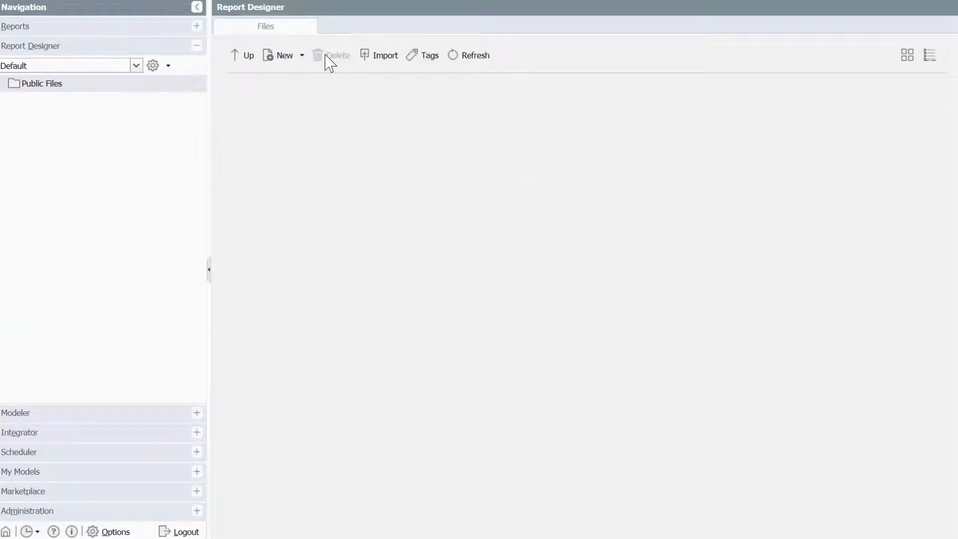
click(290, 57)
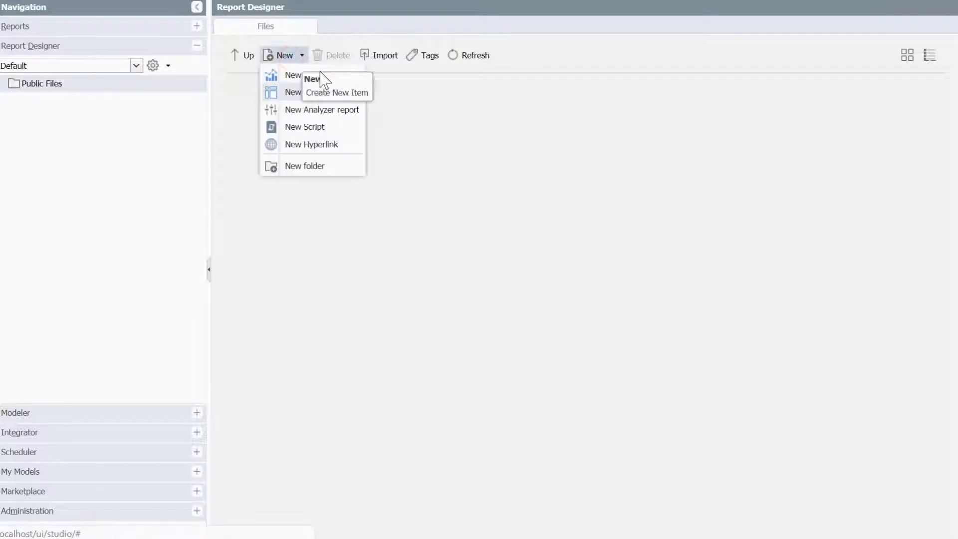
click(286, 76)
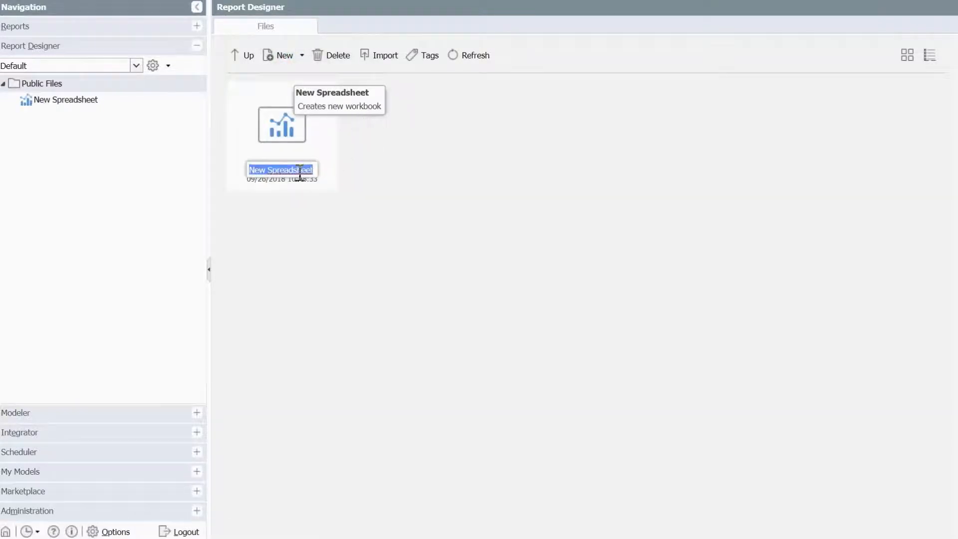
drag(281, 168, 280, 123)
double_click(279, 125)
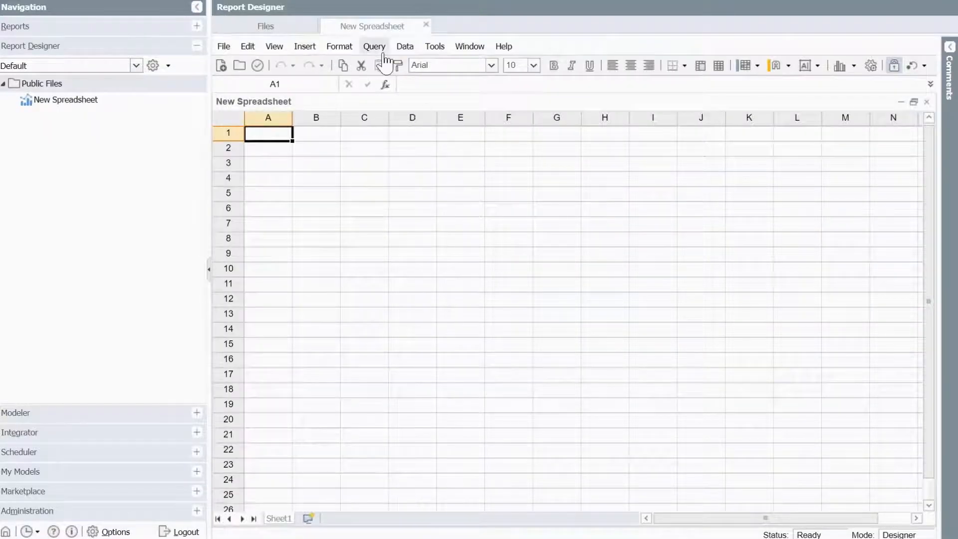
Start a Paste View based on the PlanningModels database of localhost and its Profit and Loss cube.
click(384, 49)
click(407, 66)
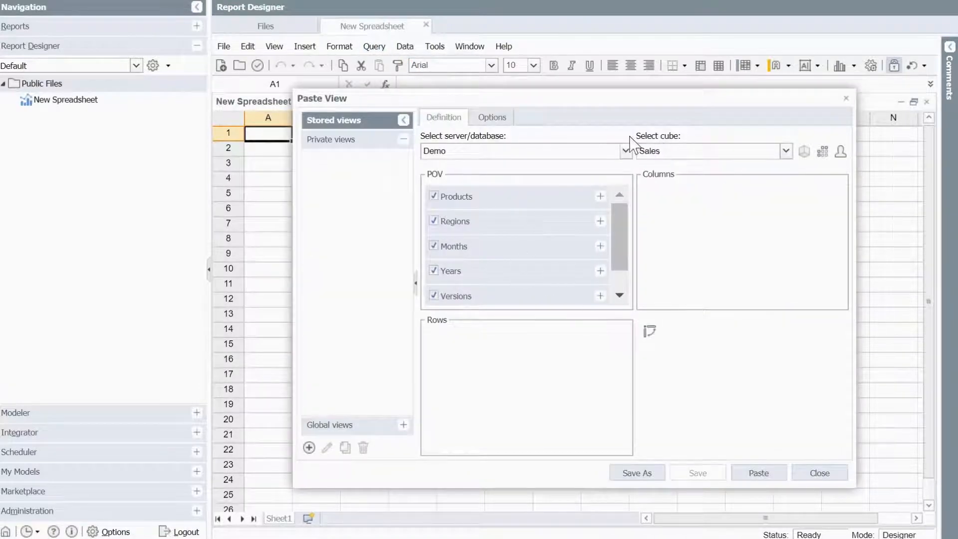
click(627, 152)
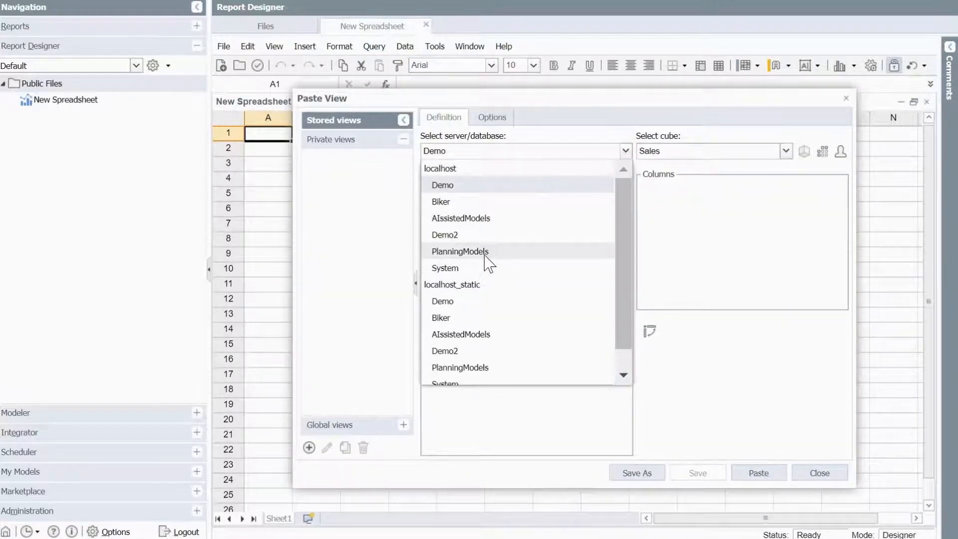
click(484, 252)
click(786, 151)
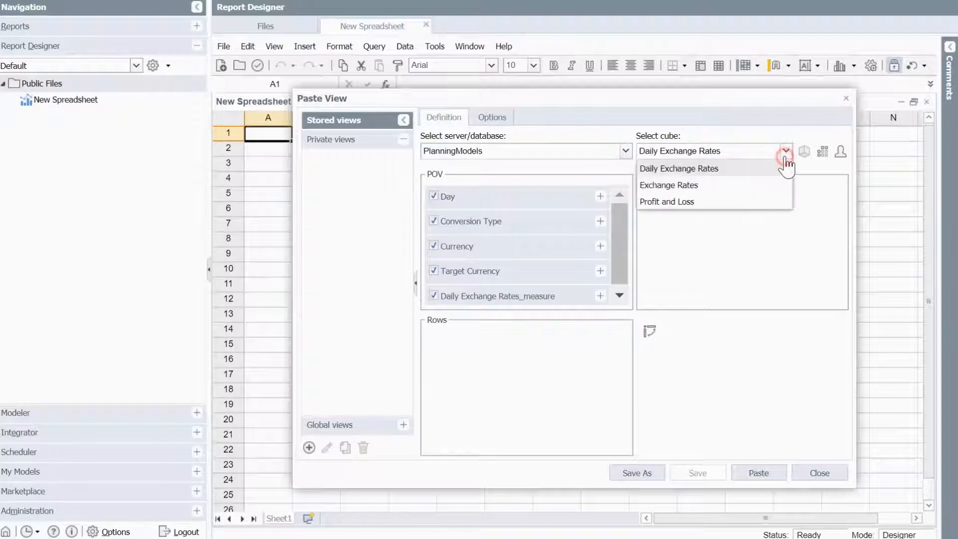
click(686, 201)
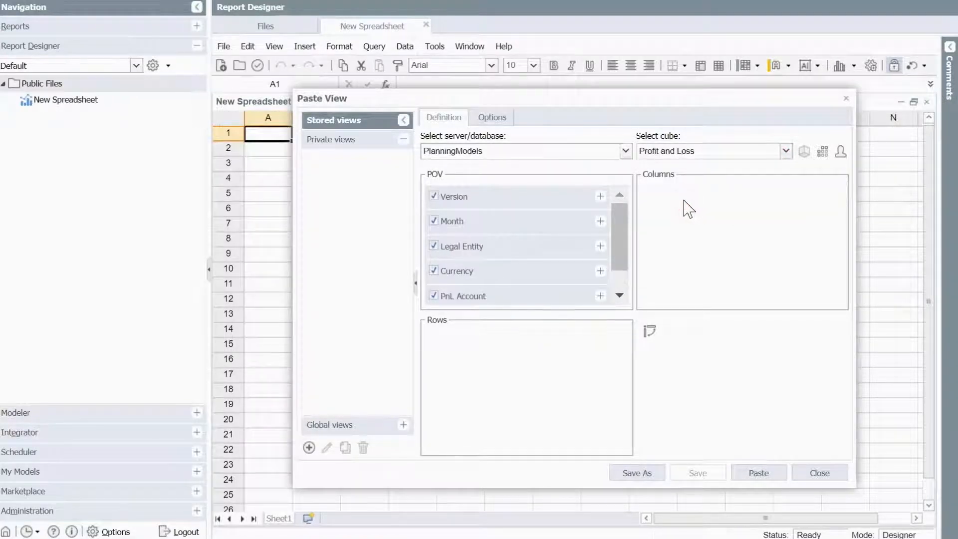
Place the Month dimension in the view's rows and Profit and Loss_measure in its columns.
drag(474, 231, 498, 374)
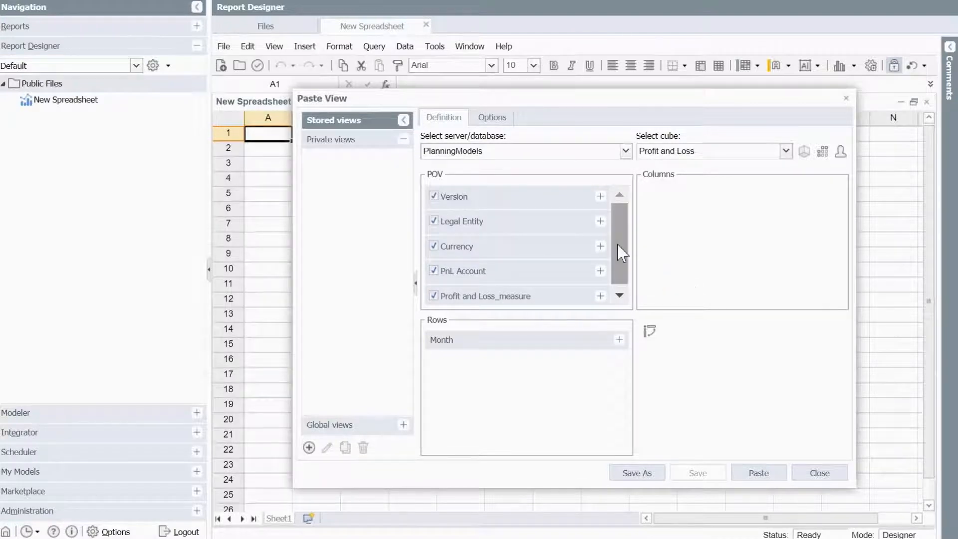
drag(618, 244, 620, 273)
drag(528, 300, 750, 239)
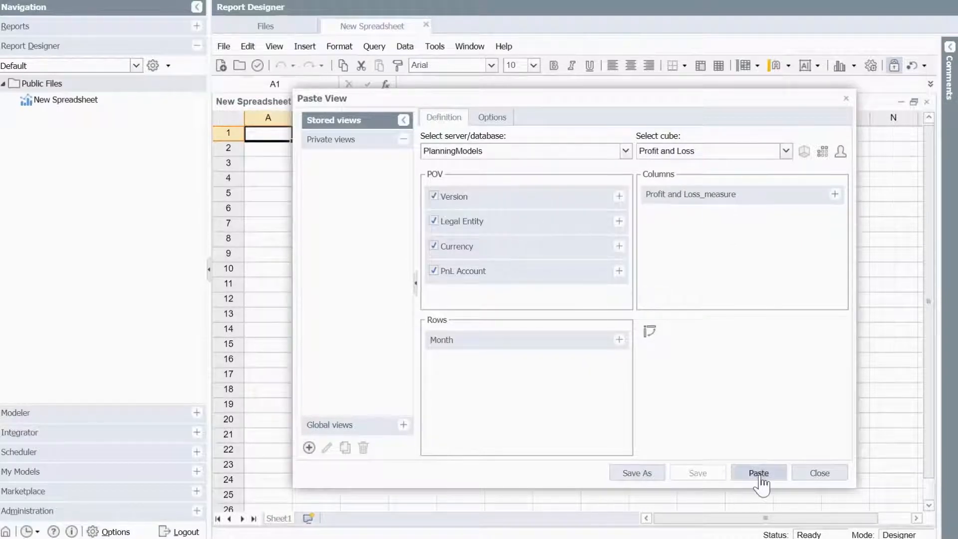
Set the view's Legal Entity to element 11 under Total Group.
click(497, 230)
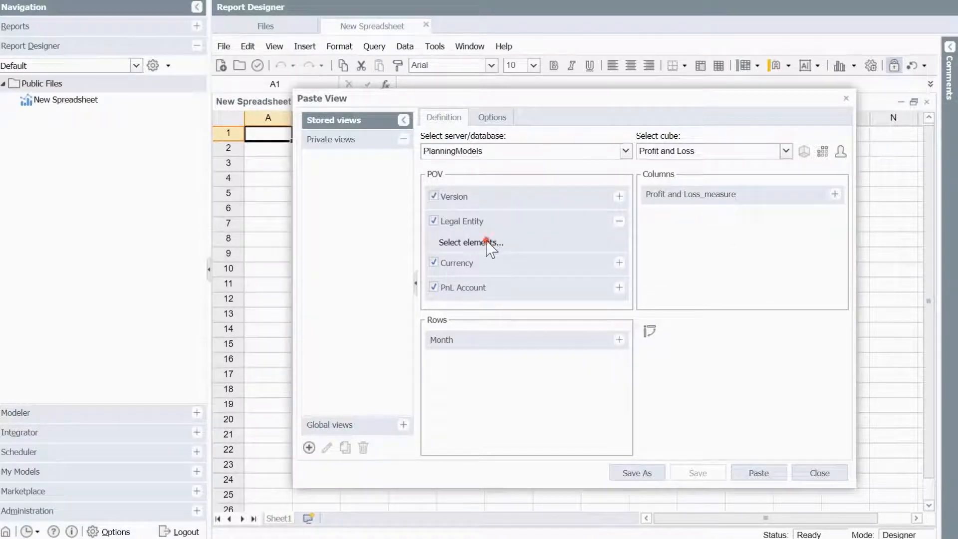
click(489, 244)
click(419, 151)
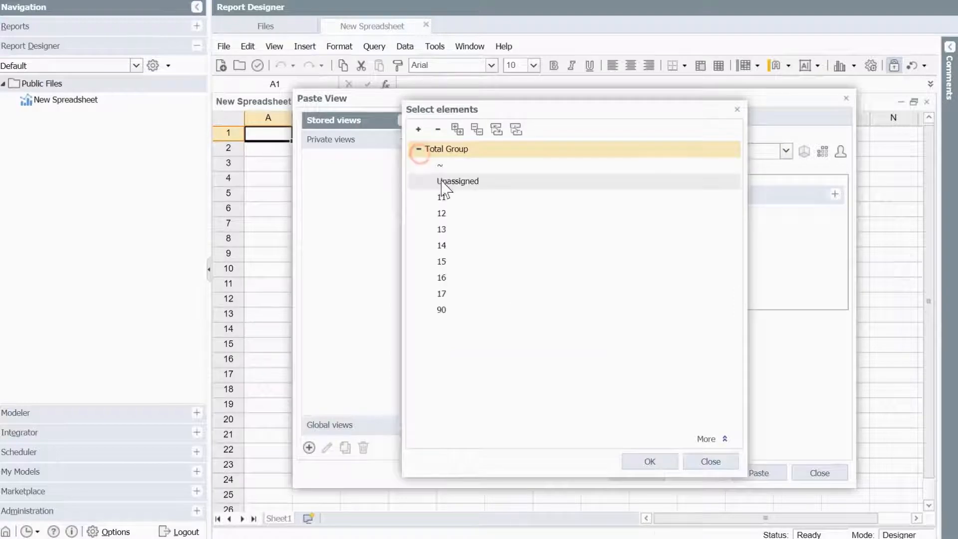
double_click(442, 197)
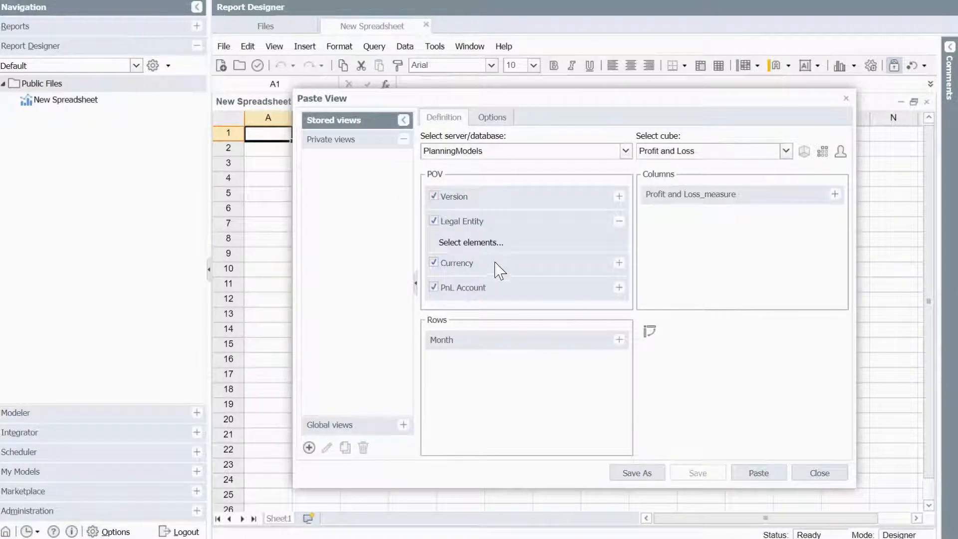
Set the view's Currency to LC under All Currencies.
click(468, 269)
click(469, 268)
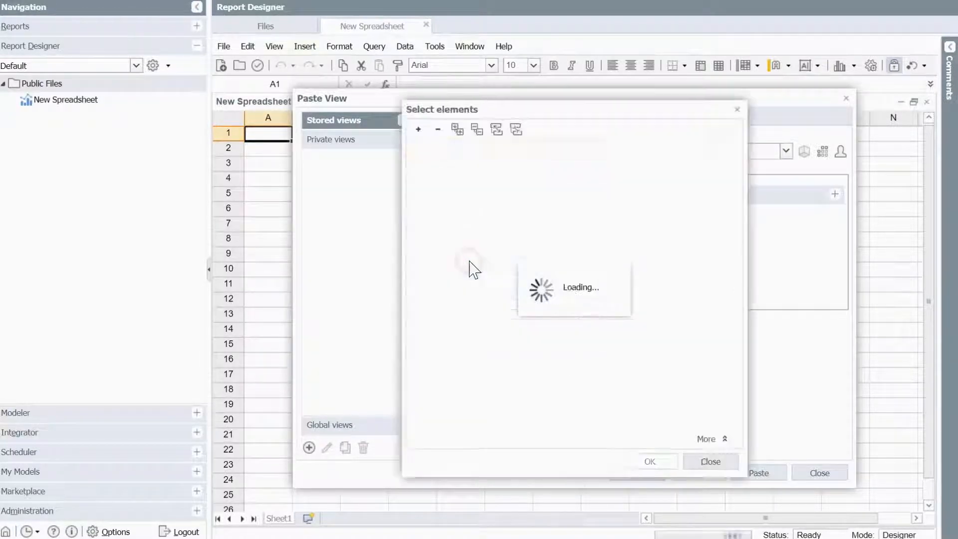
click(419, 149)
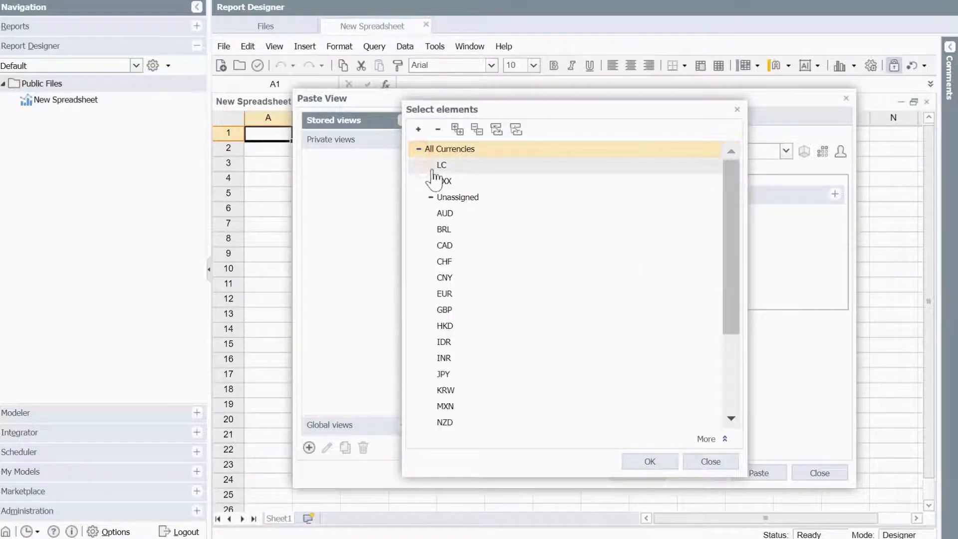
click(463, 166)
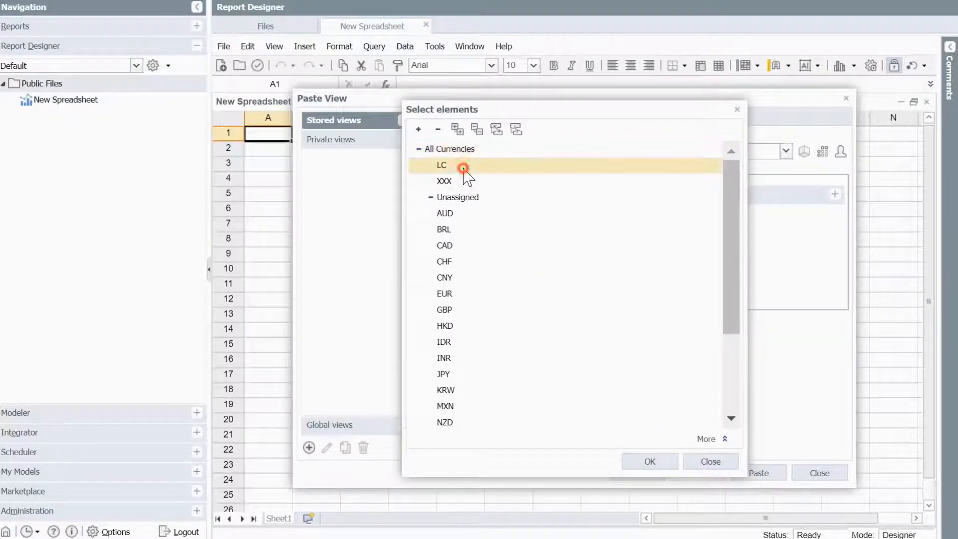
click(651, 462)
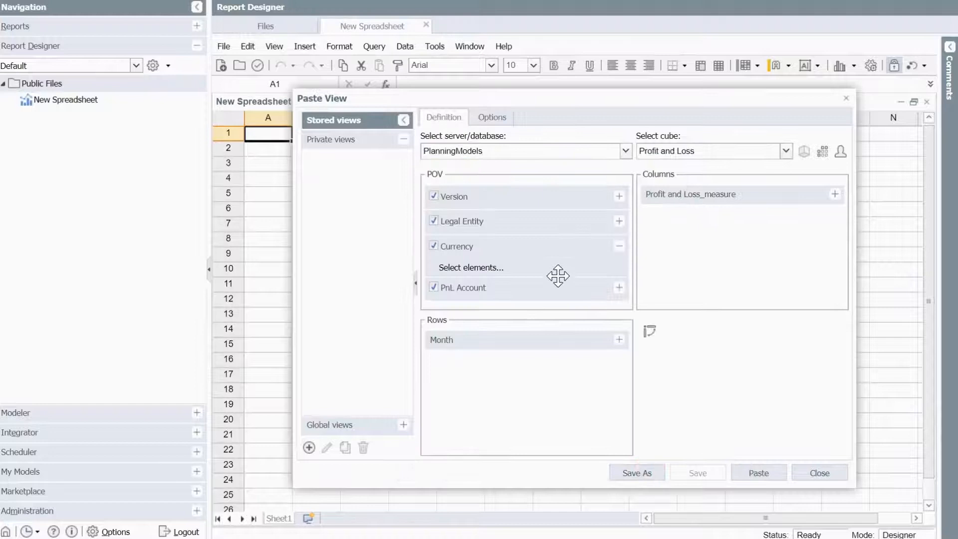
Expand the PnL Account entry in the POV, and set the view's Version to Actual.
click(490, 292)
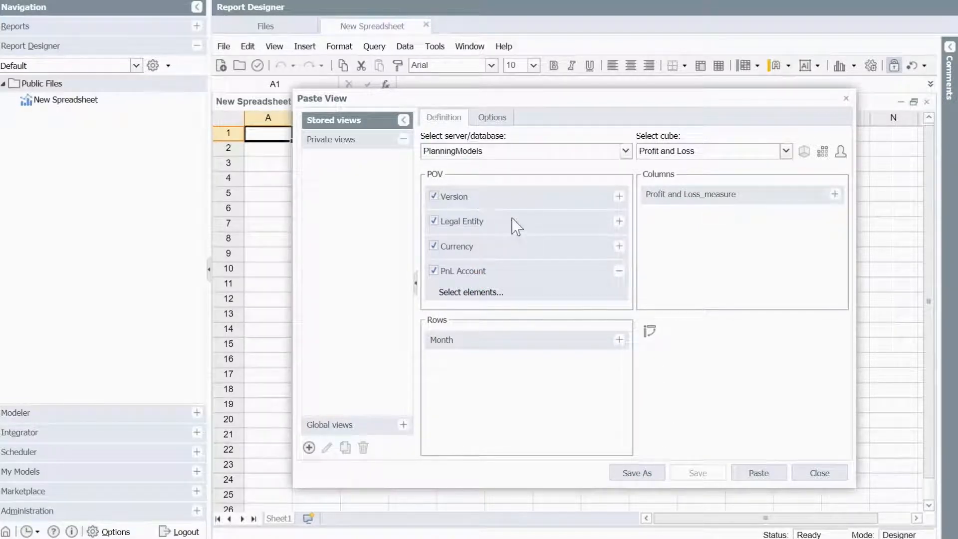
click(480, 196)
click(485, 219)
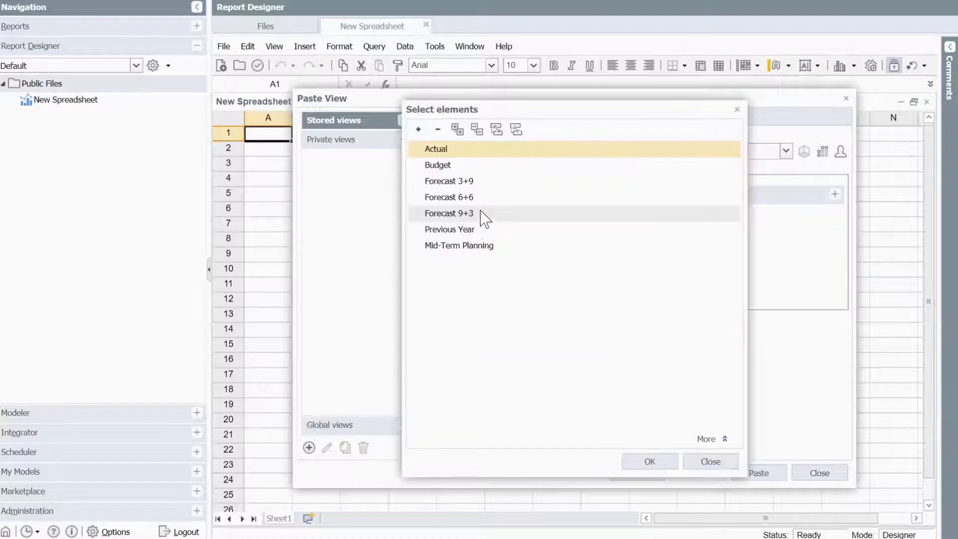
double_click(439, 148)
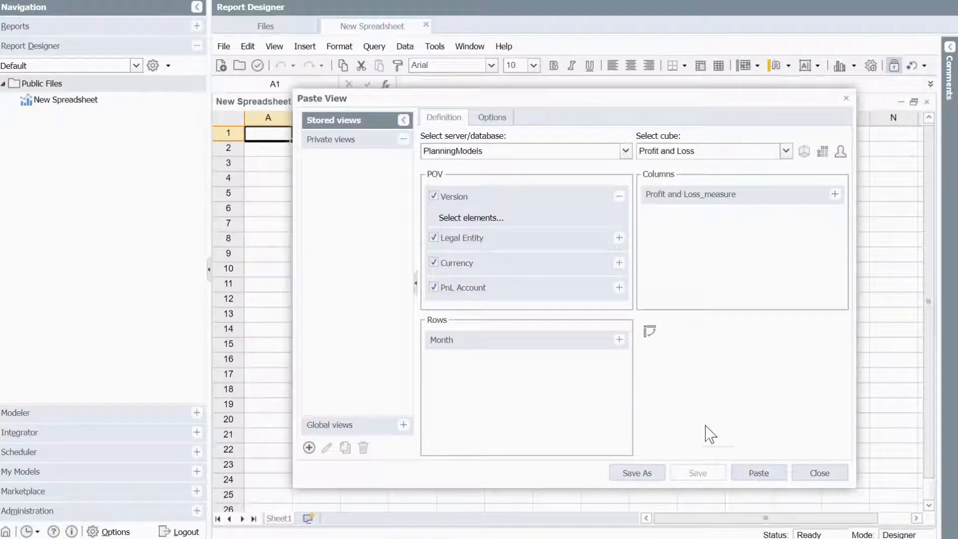
Choose the years 2015 through 2018 as the Month elements for the view's rows.
click(584, 344)
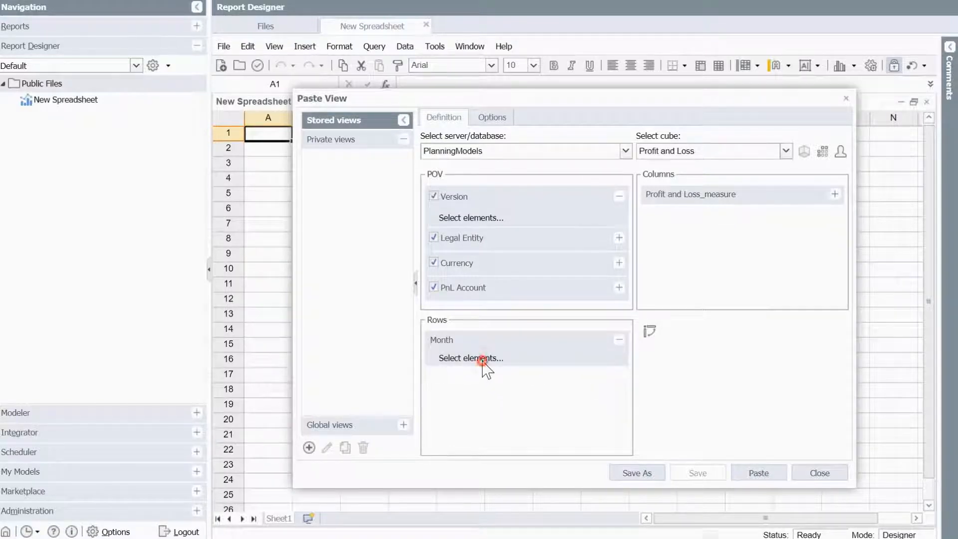
click(483, 359)
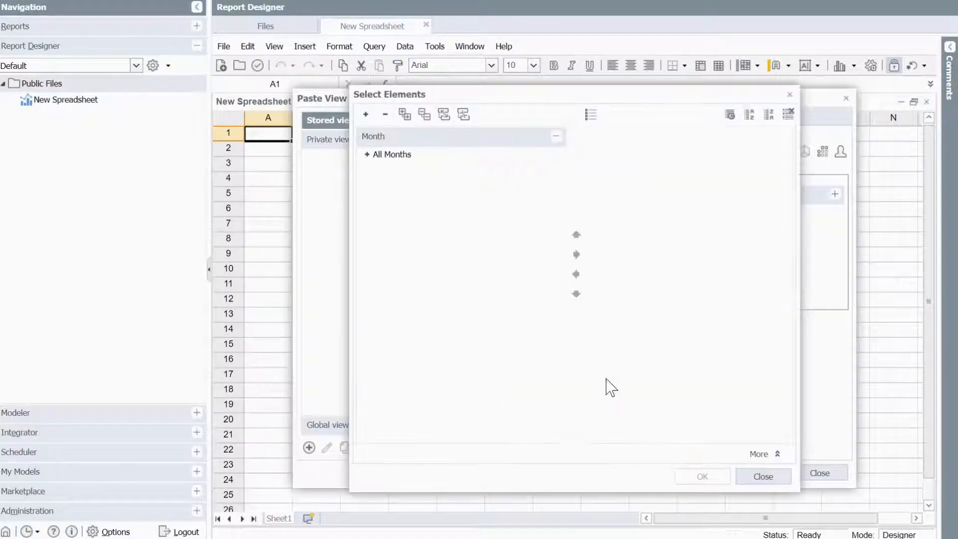
click(367, 154)
click(396, 186)
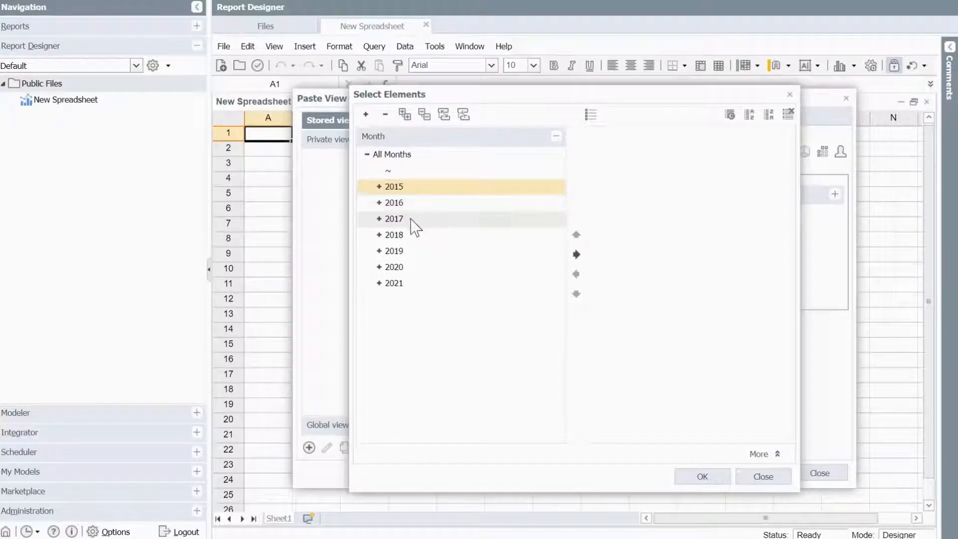
shift+click(407, 239)
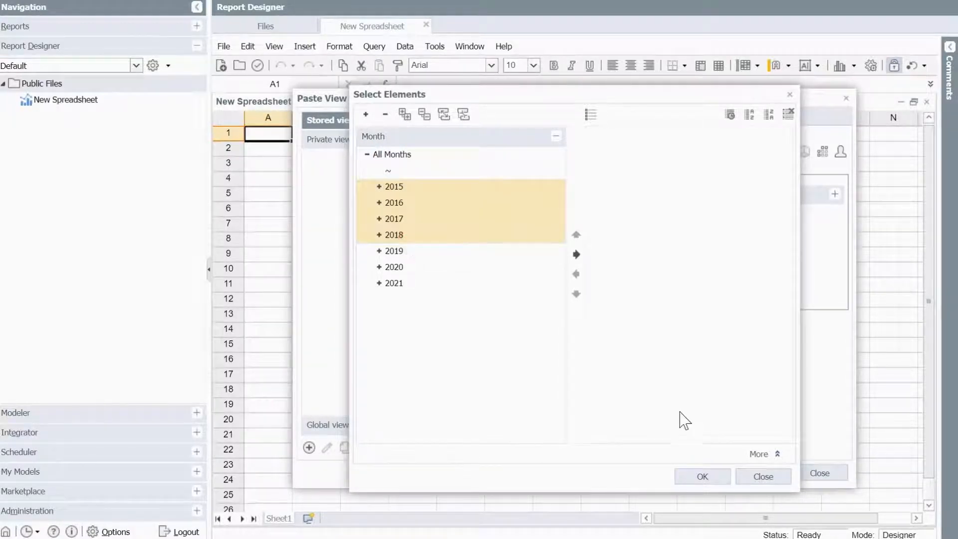
click(703, 477)
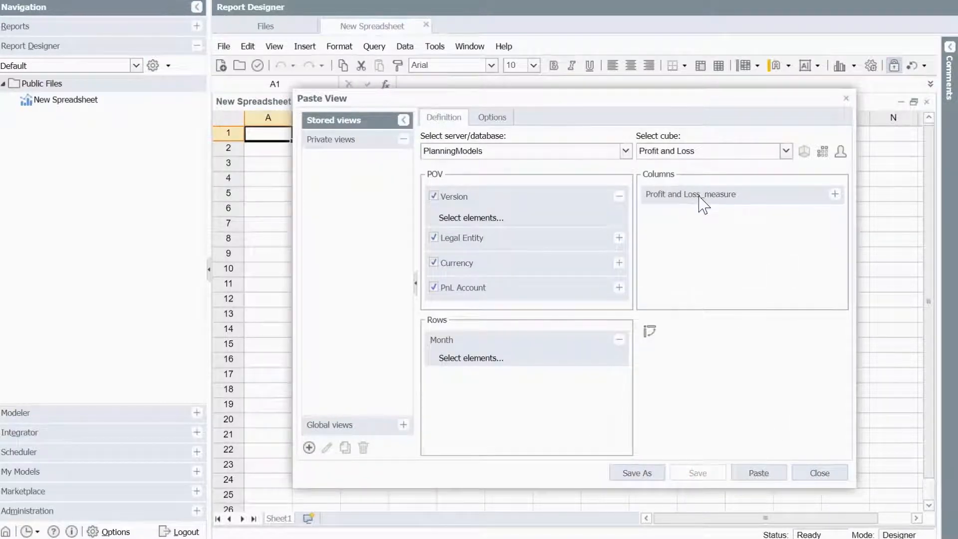
Choose the Input measure under Adjusted for the view's columns, and paste the view into the spreadsheet.
click(698, 196)
click(689, 219)
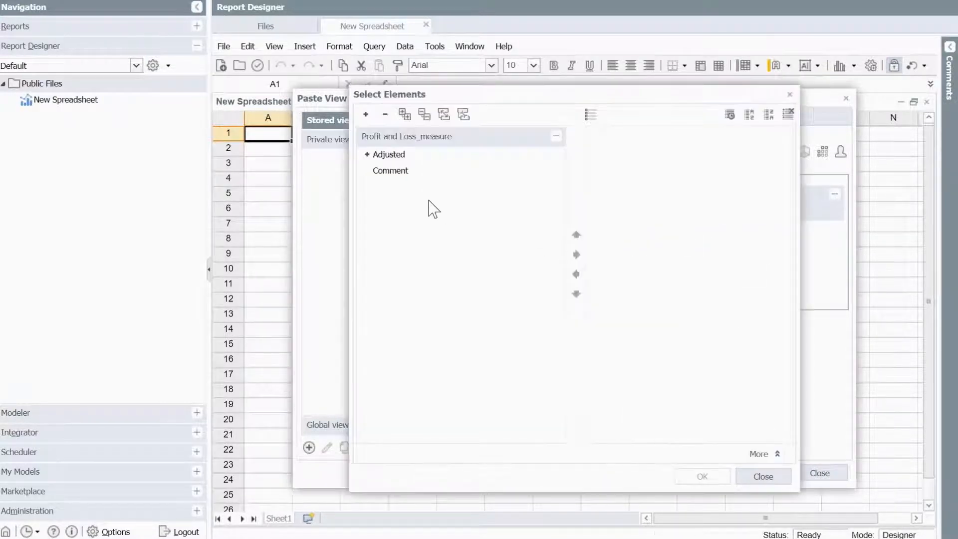
click(367, 154)
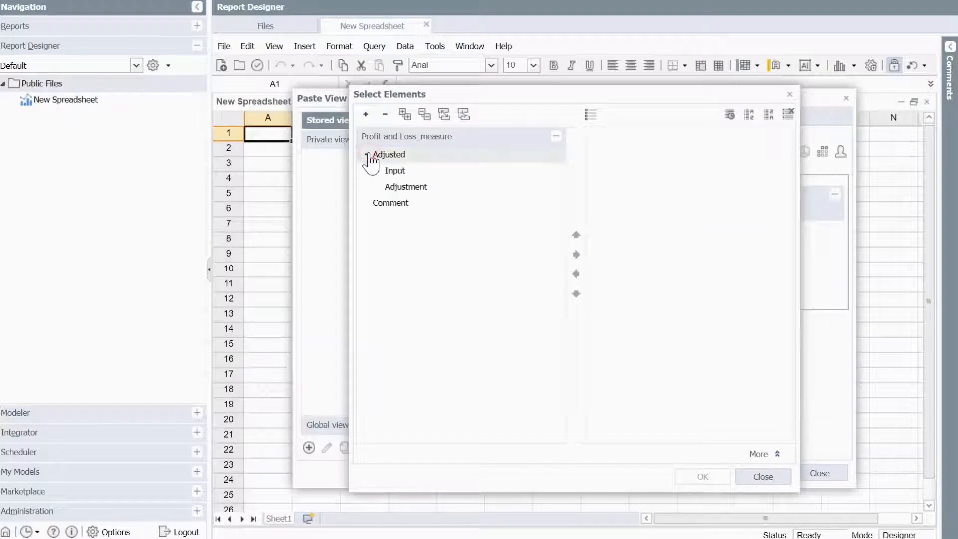
click(399, 172)
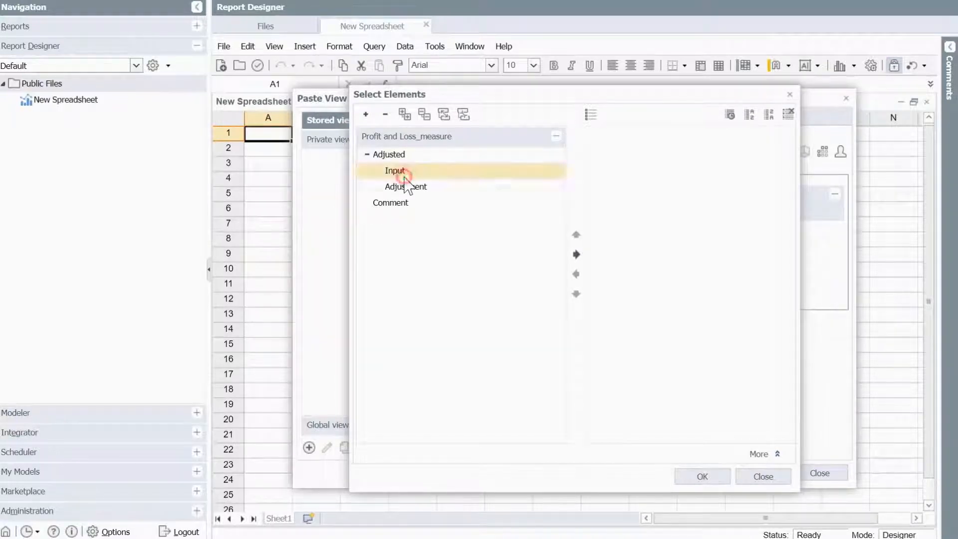
click(714, 478)
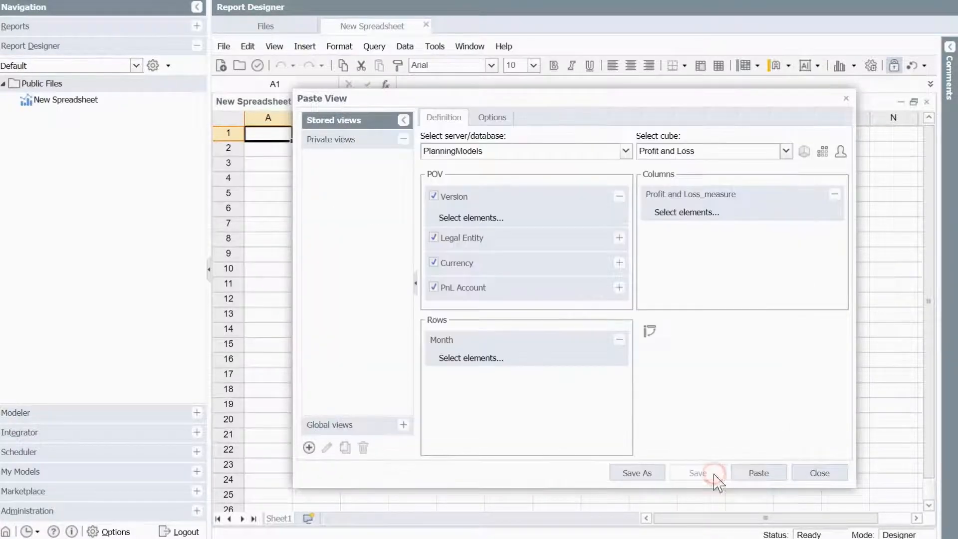
click(764, 473)
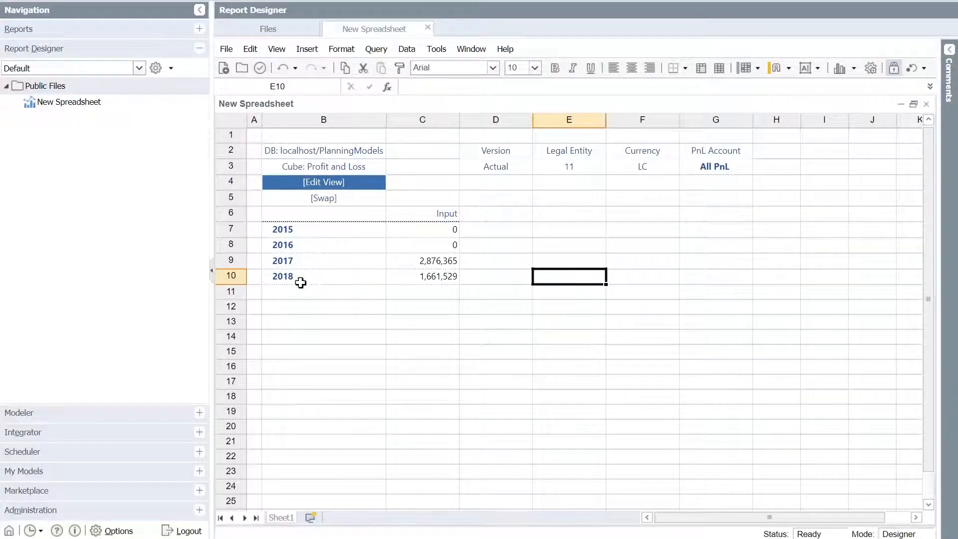
Fill the 2016 Input value with "copy 2017", and reduce it by 12% with "##-12%".
click(439, 243)
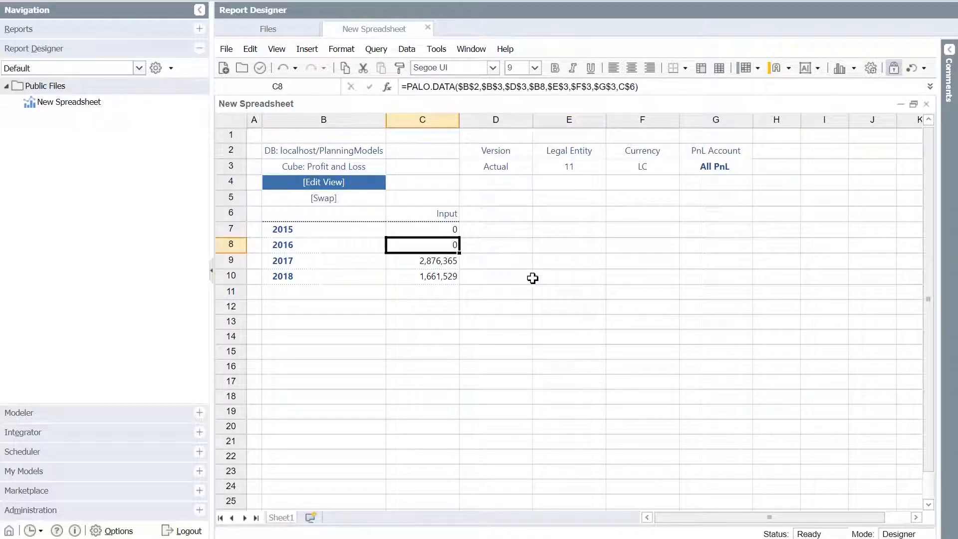
text(copy 2017)
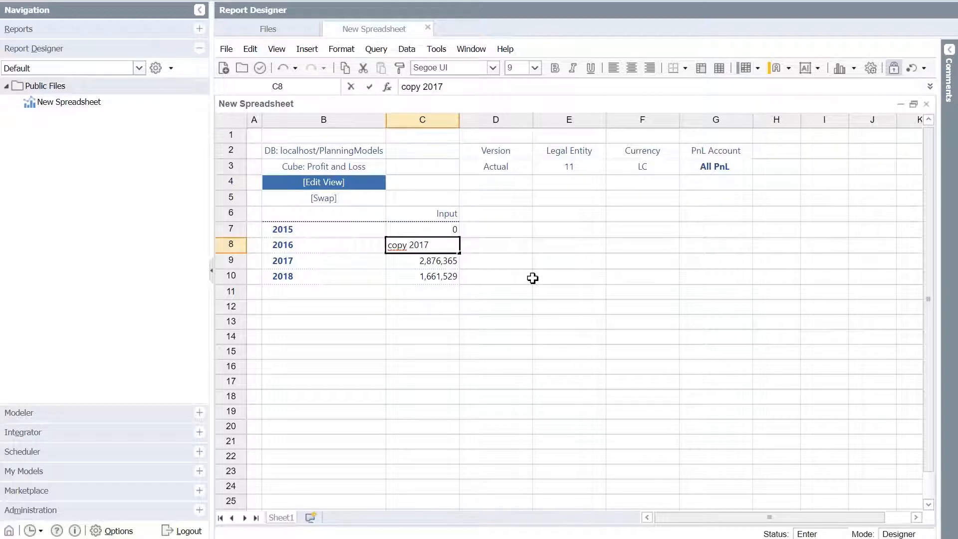
key(Return)
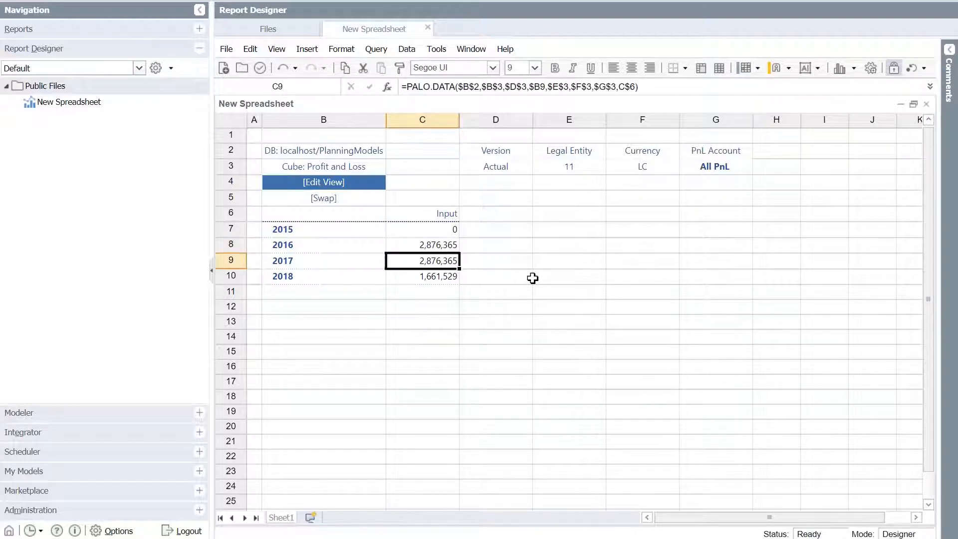
click(448, 248)
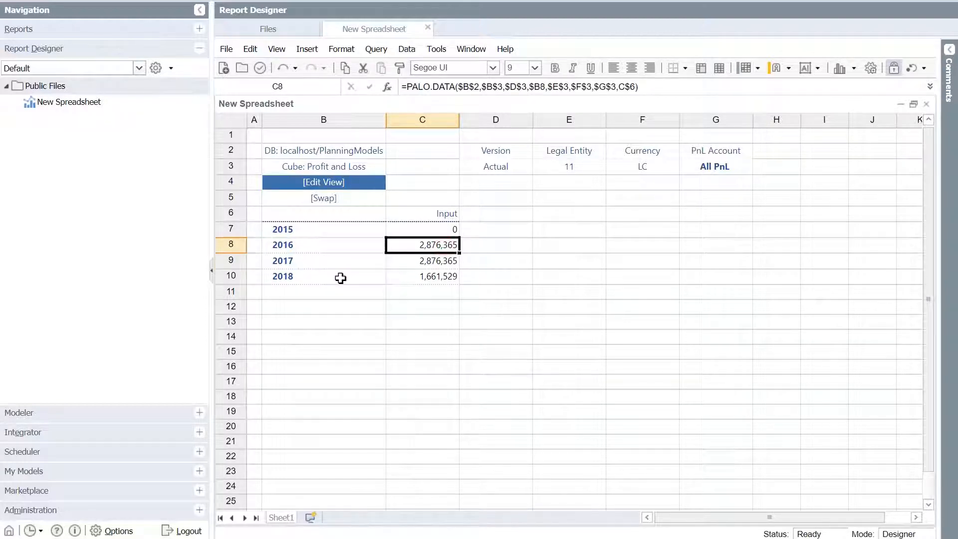
text(##-12%)
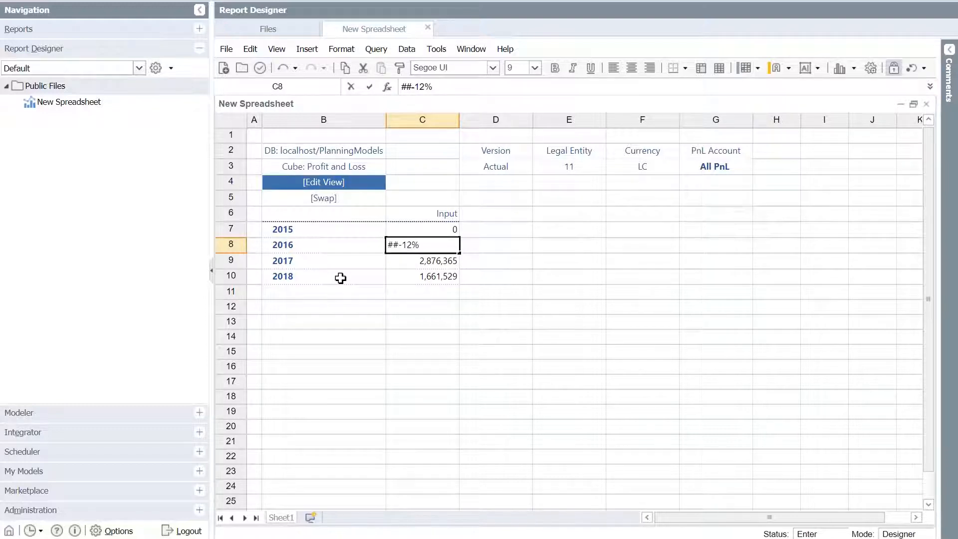
key(Return)
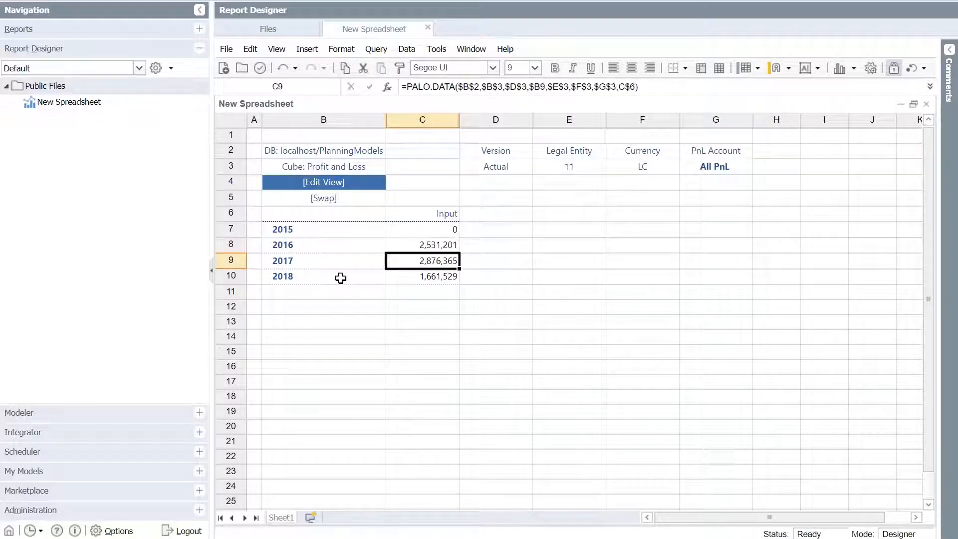
Fill the 2015 Input value with "copy 2016", and reduce it by 10% with "##-10%".
click(412, 227)
text(copy 2016)
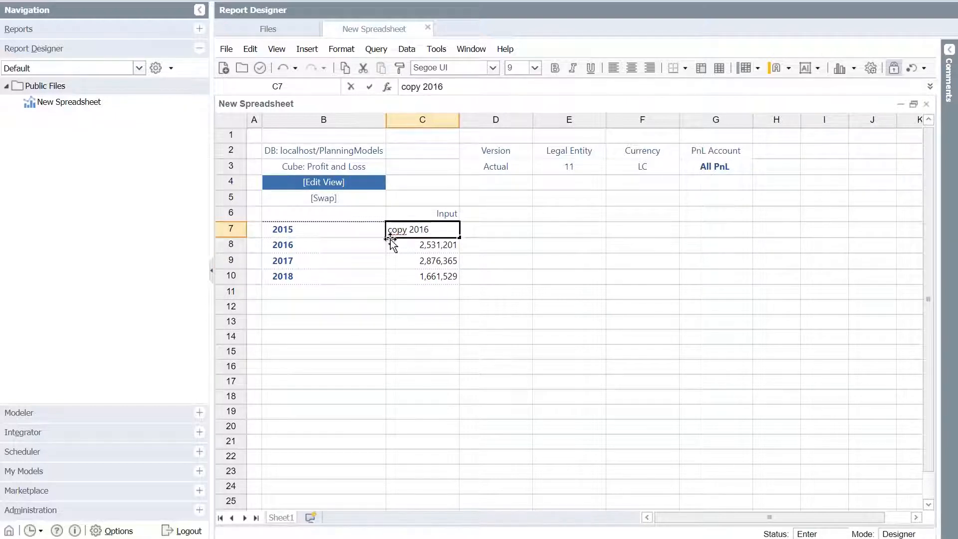
key(Return)
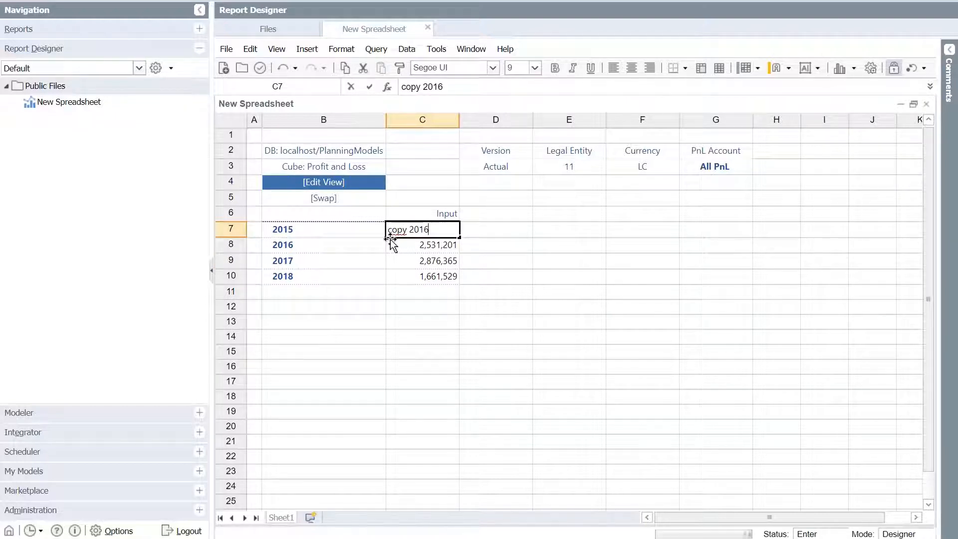
click(438, 228)
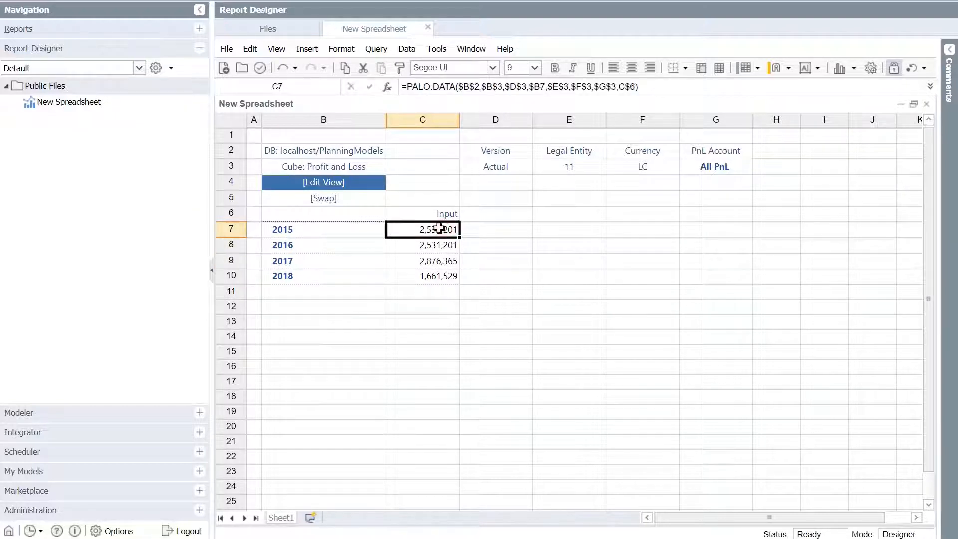
text(##-10%)
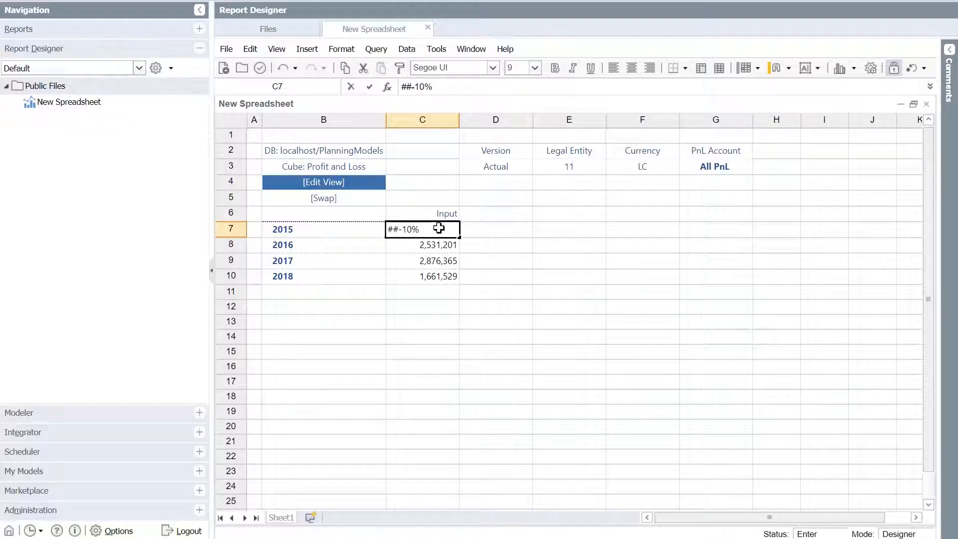
key(Return)
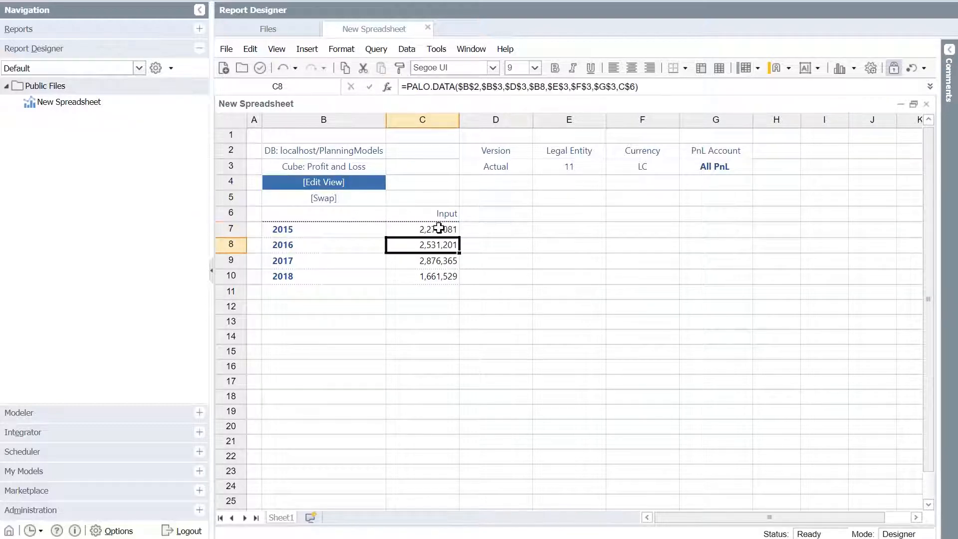
Expand 2018 in the view and fill the 2018-07_YTG Input value with "copy 2017-07_YTG".
double_click(329, 278)
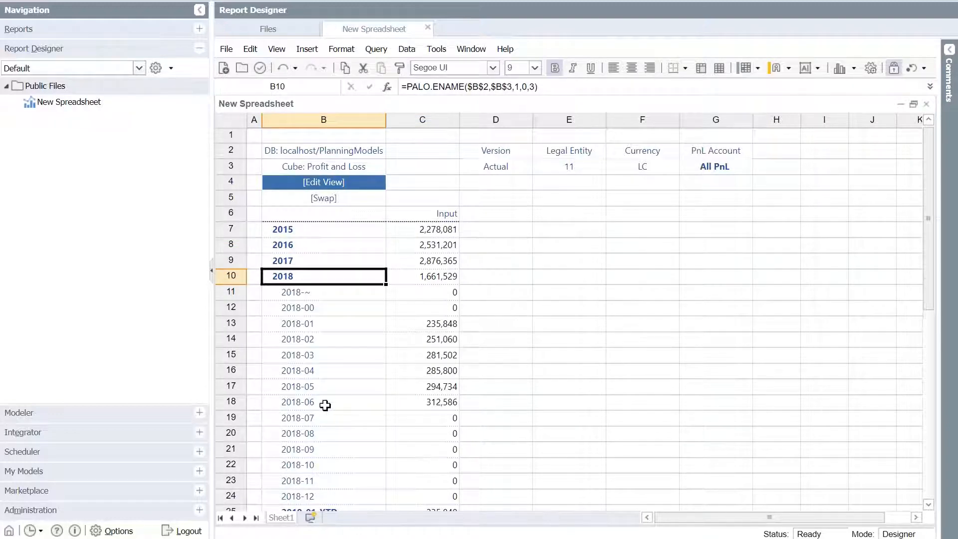
scroll(325, 405, down, 2)
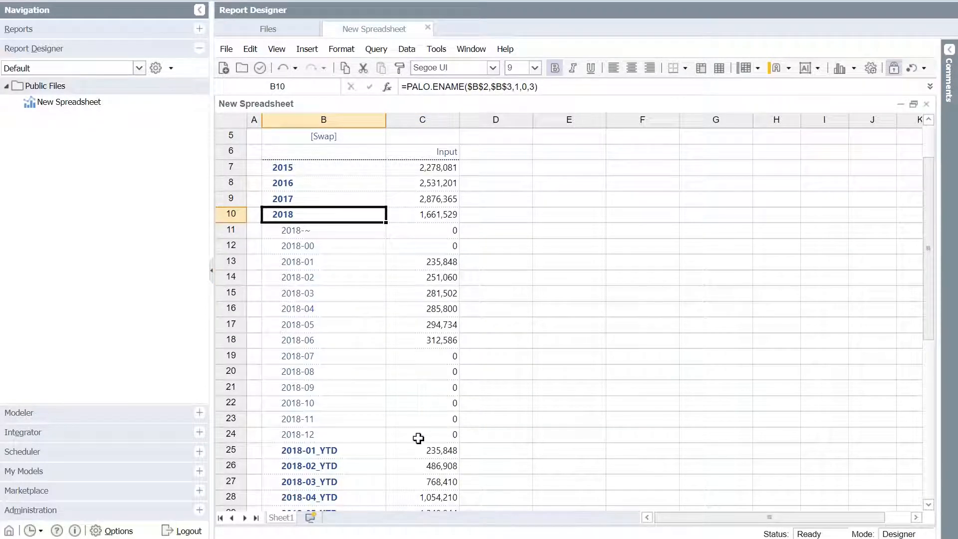
scroll(492, 330, down, 4)
scroll(491, 328, down, 6)
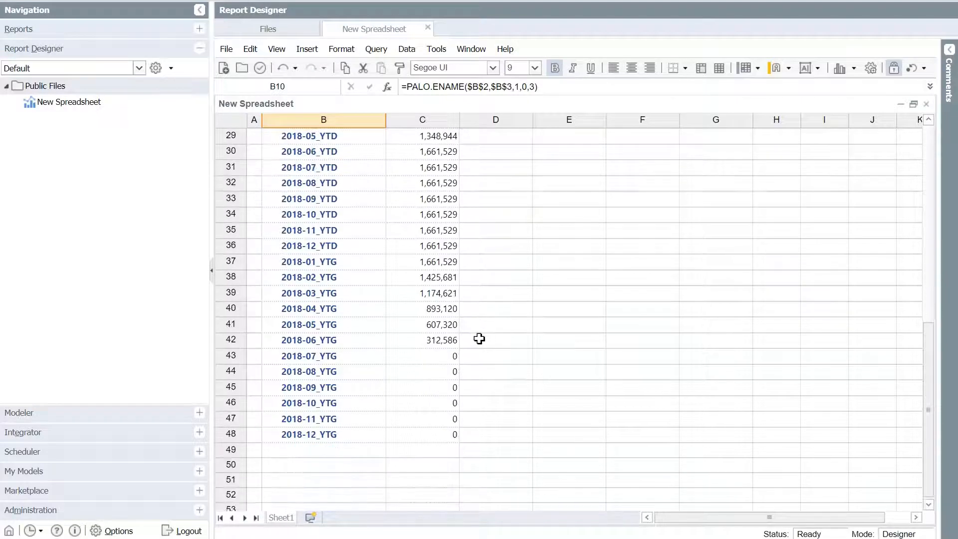
click(430, 355)
text(c)
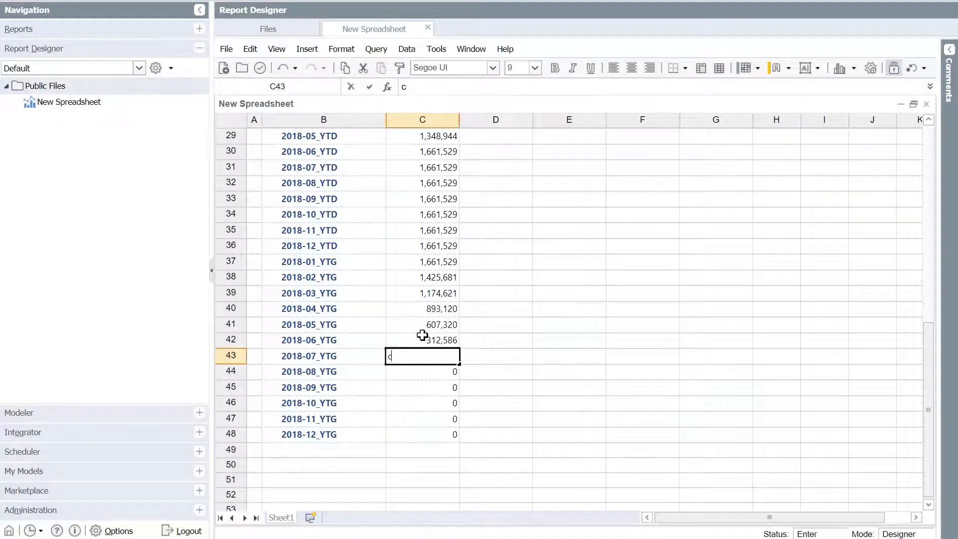
text(opy 2017-07_YTG)
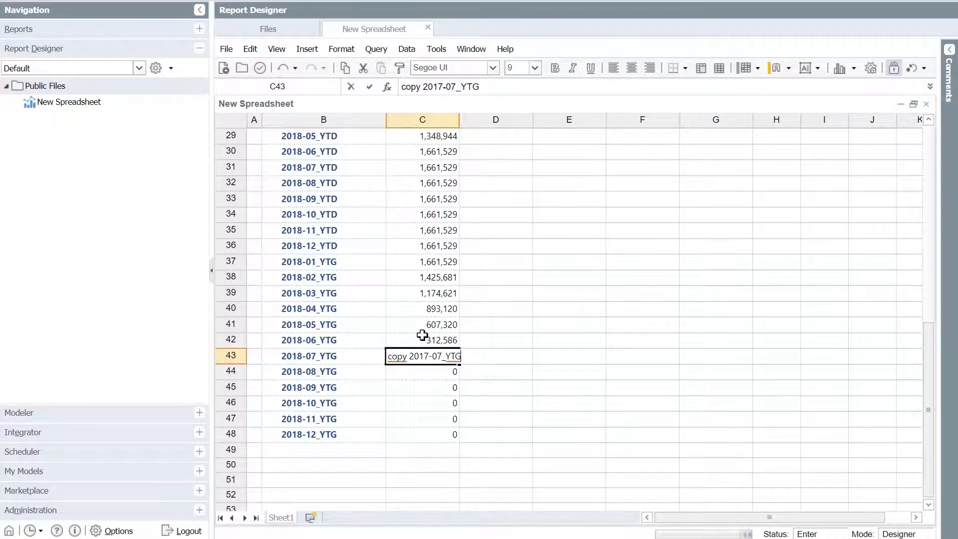
key(Return)
Increase the 2018-07_YTG Input value by 5% with "##5%", and review the 2018 monthly values.
click(444, 356)
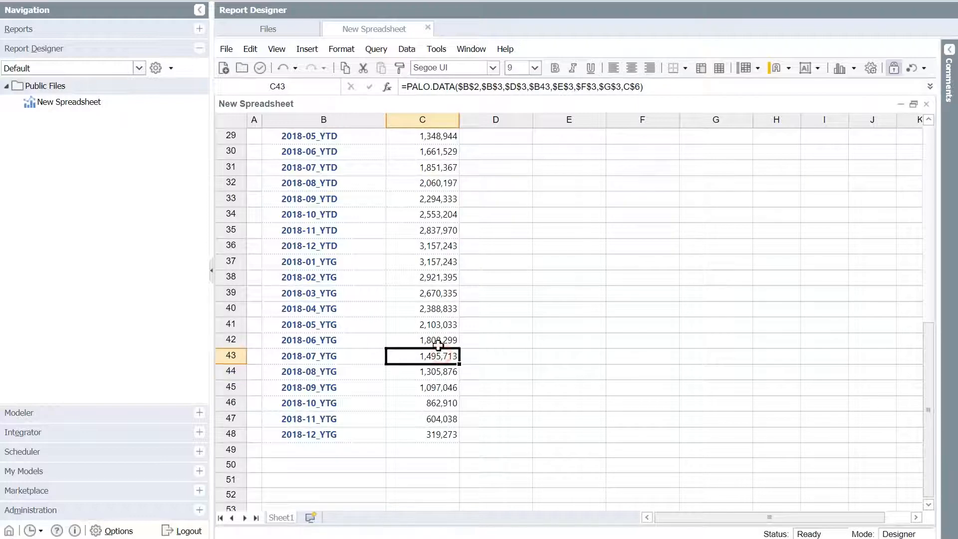
text(##5%)
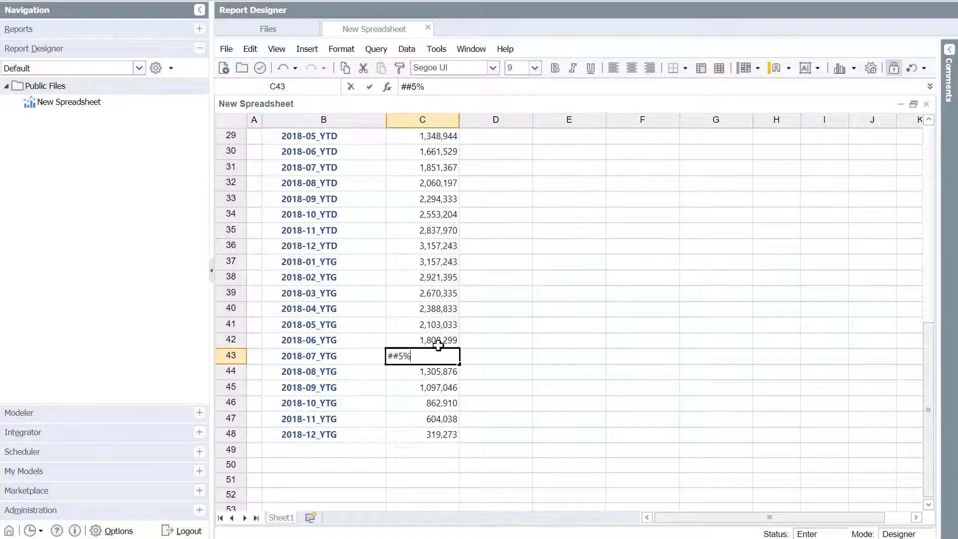
key(Return)
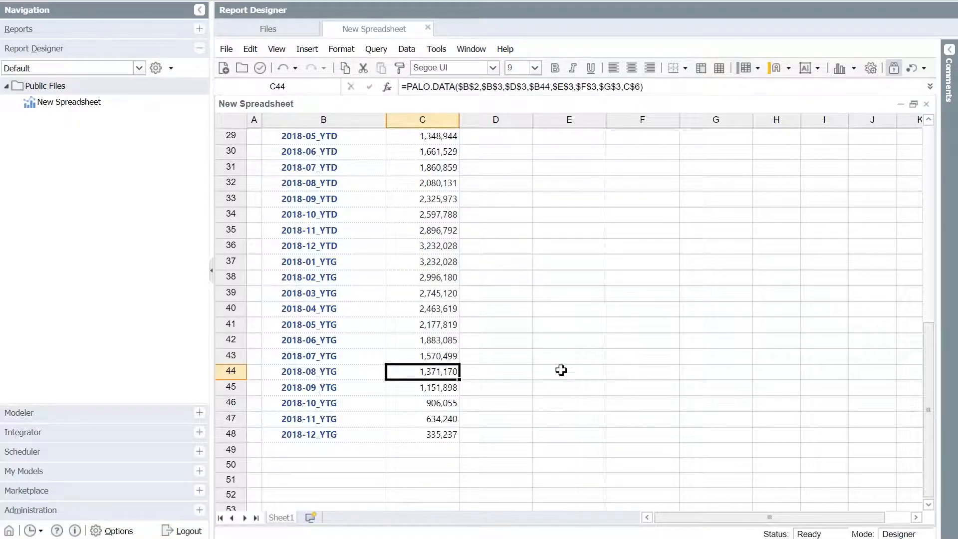
scroll(464, 306, up, 8)
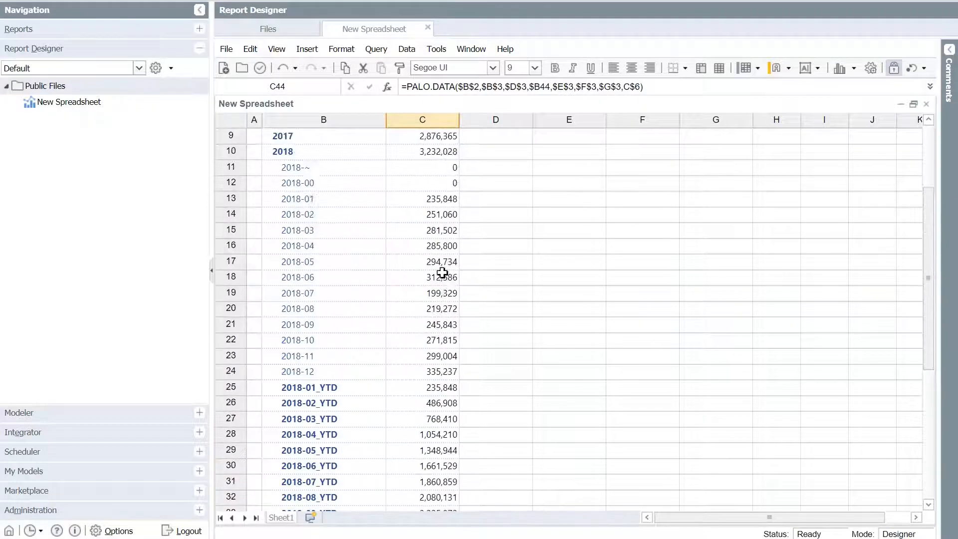
scroll(430, 271, up, 2)
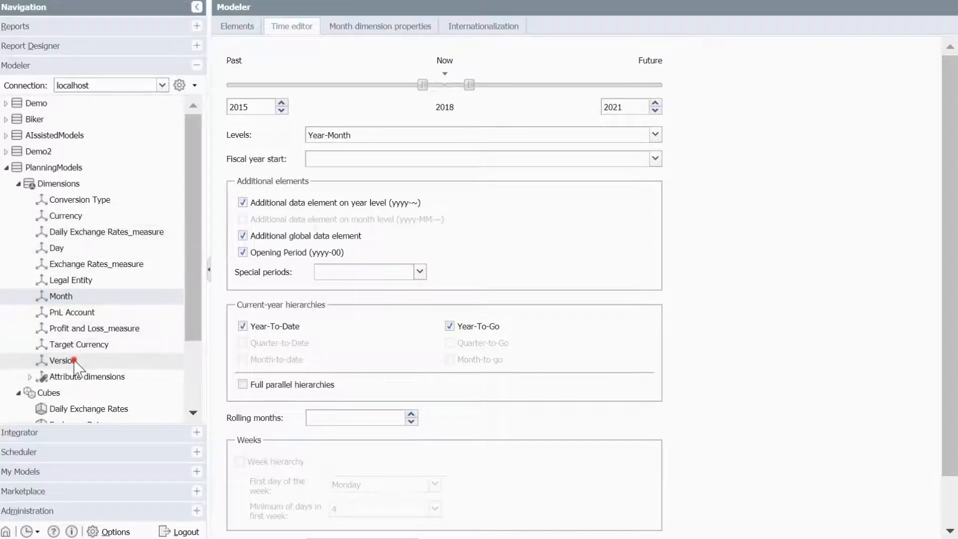
Examine the elements of the Version dimension in the PlanningModels database.
click(74, 360)
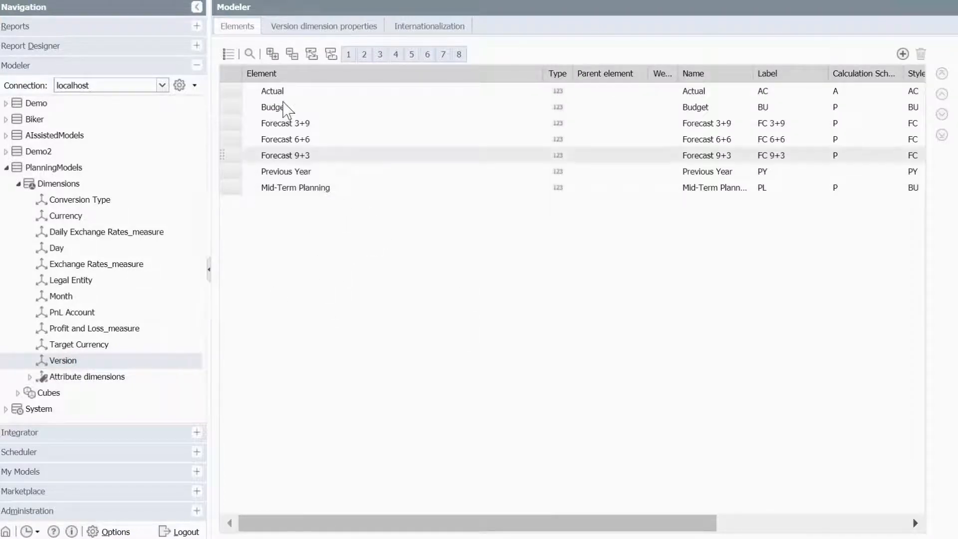
Open the PresetStaticInput_updateDatabase loop job of the Forecast_Adaptable project in the Integrator.
click(55, 432)
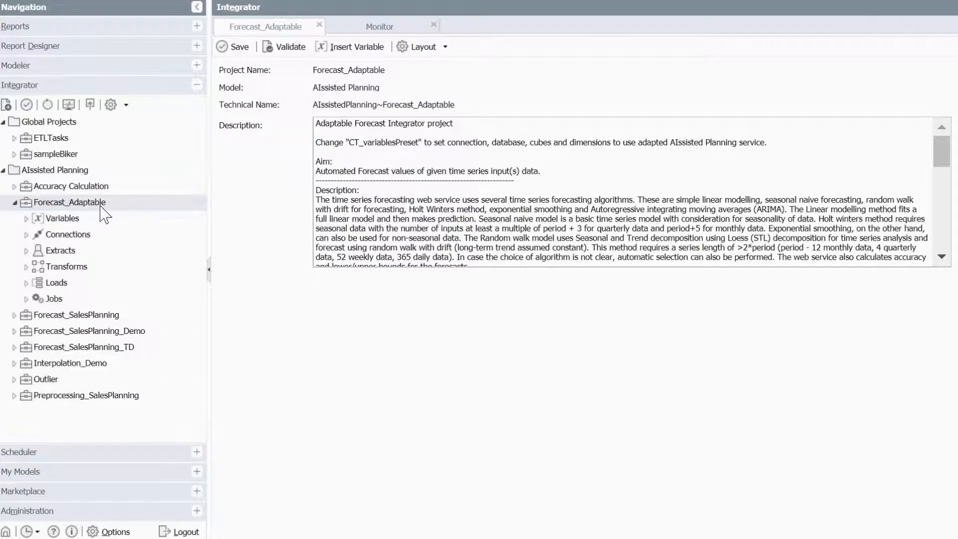
click(23, 299)
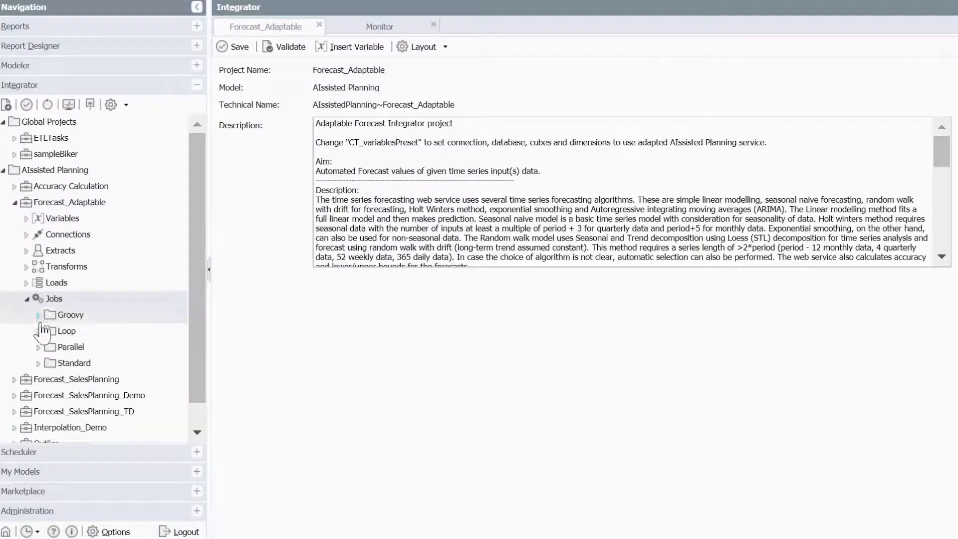
double_click(66, 331)
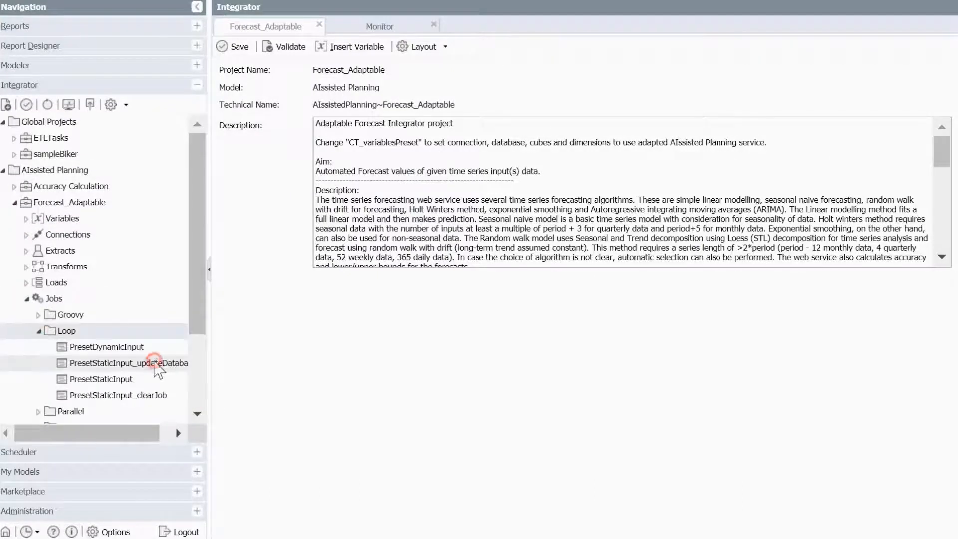
double_click(154, 363)
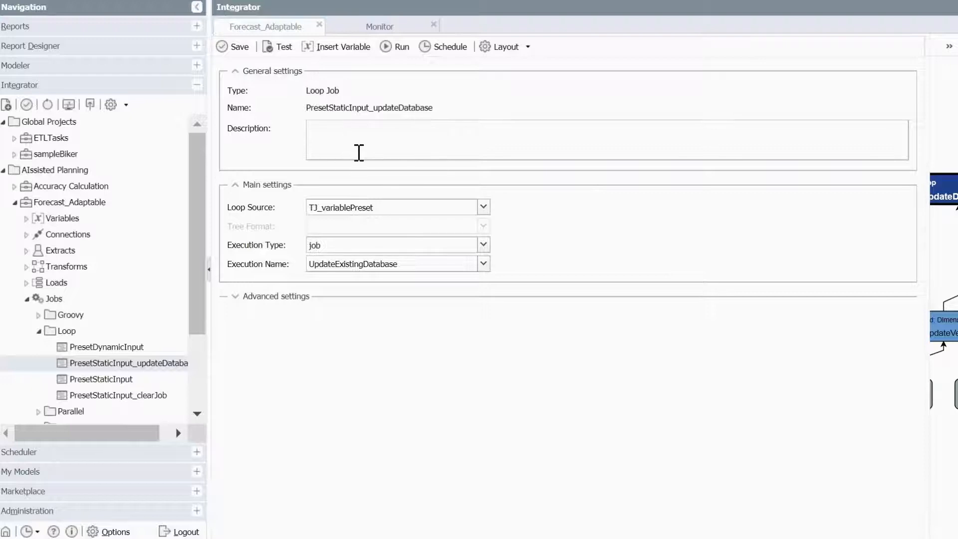
Open the standard job UpdateExistingDatabase of Forecast_Adaptable to examine its loads.
drag(201, 326, 196, 396)
click(39, 323)
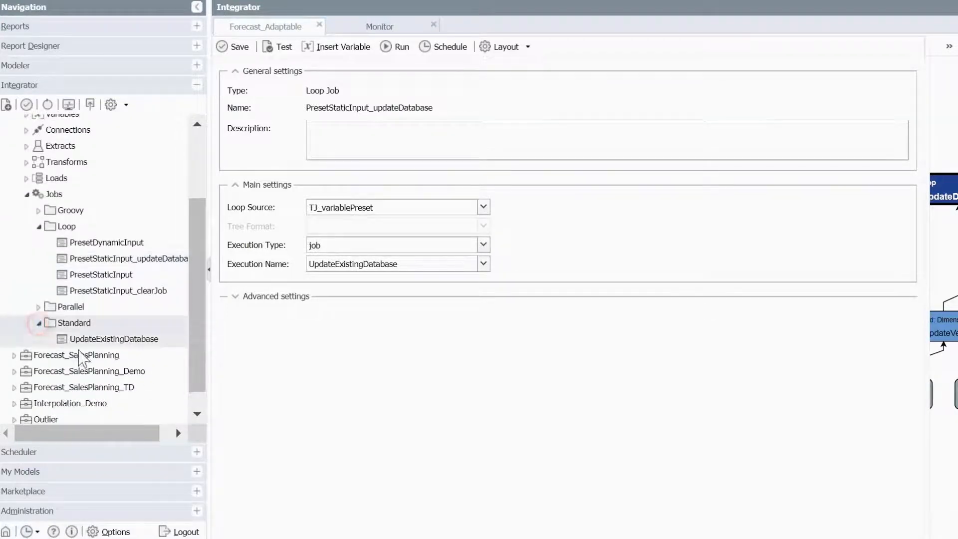
click(92, 339)
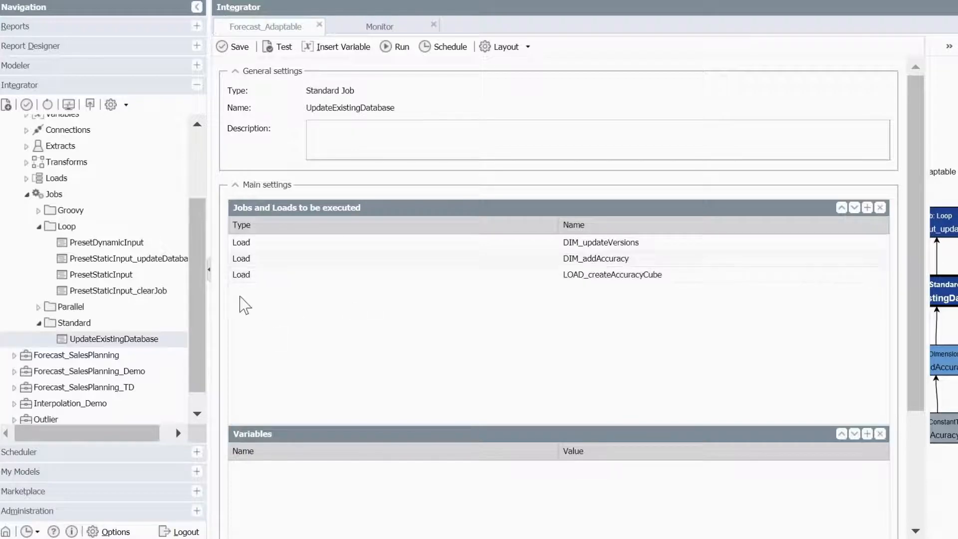
Open the constant table extract CT_variablesPreset of the Forecast_Adaptable project.
scroll(125, 274, up, 5)
click(96, 174)
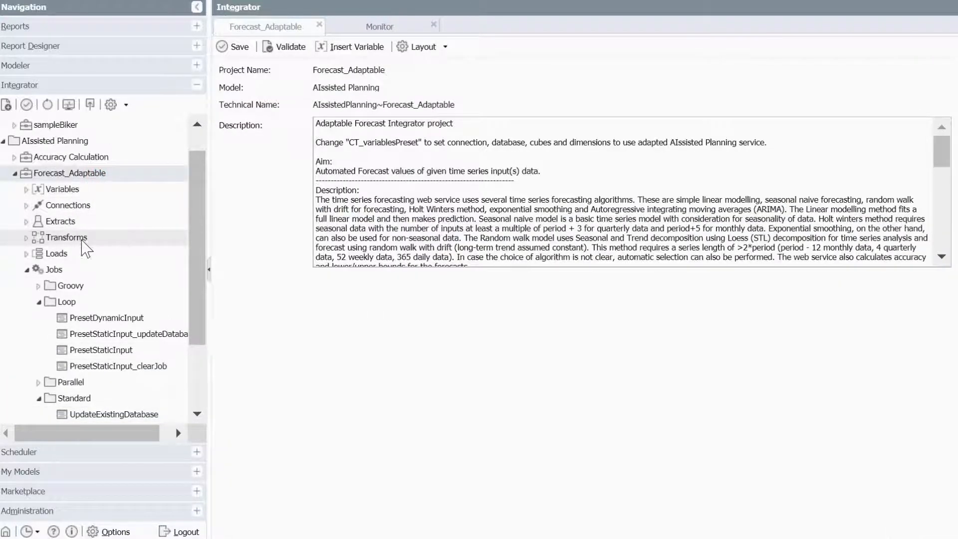
click(27, 222)
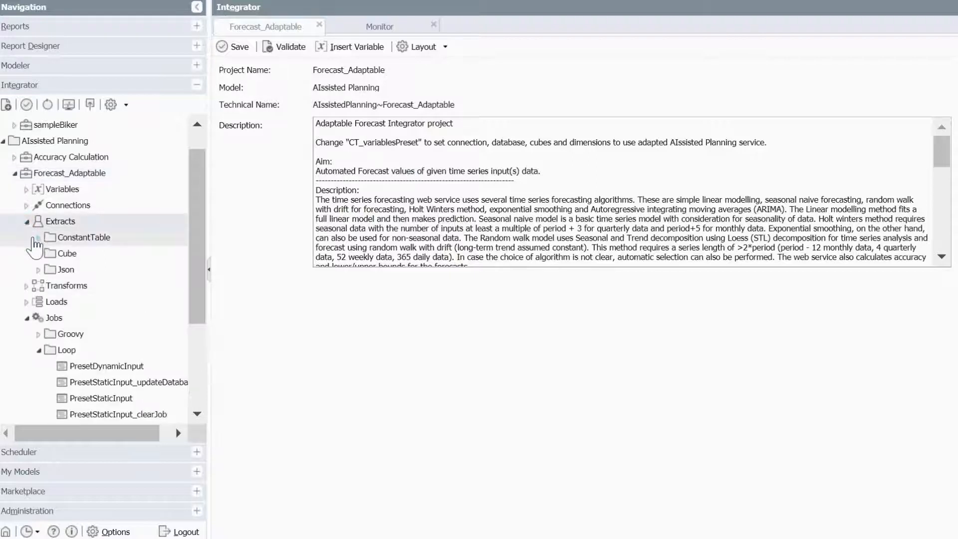
click(38, 238)
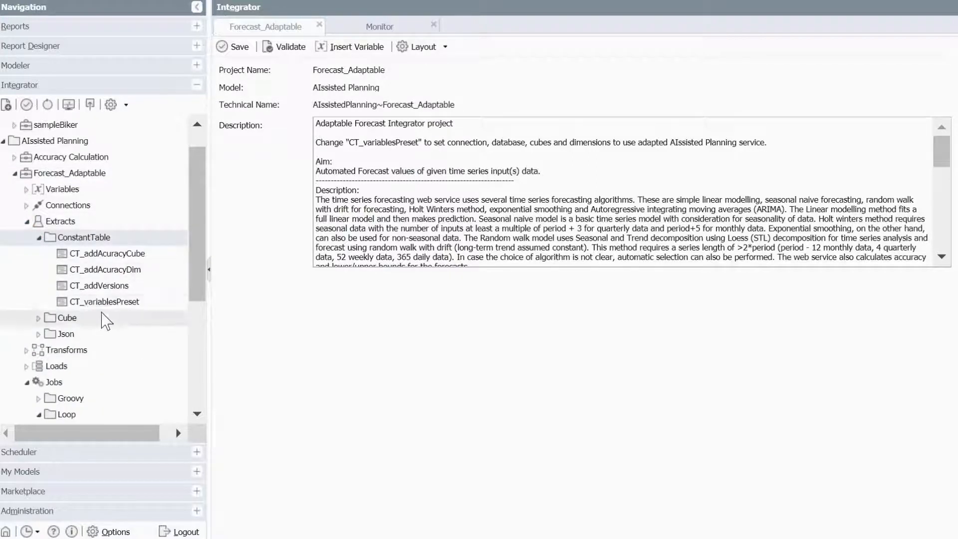
click(118, 303)
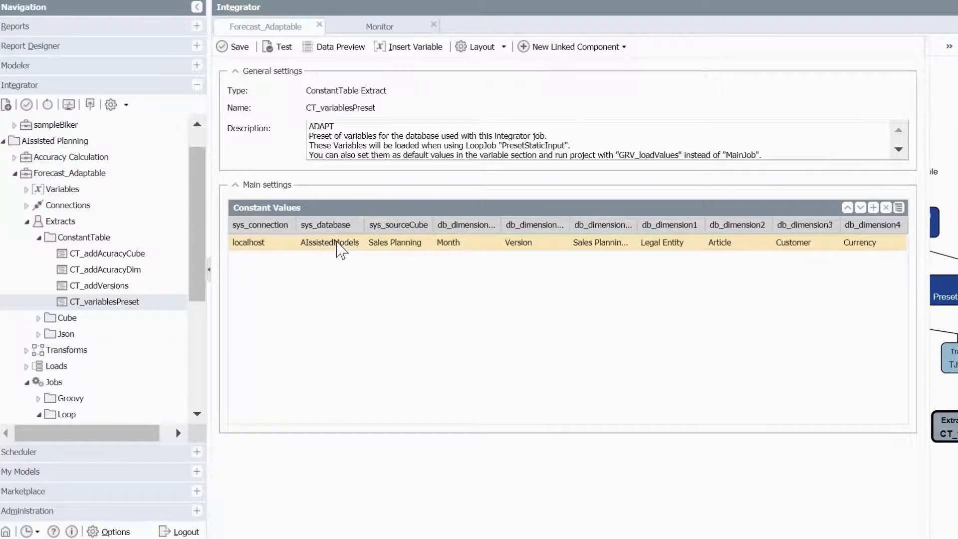
Set sys_database to PlanningModels in the constant values of CT_variablesPreset and save the extract.
double_click(337, 243)
drag(338, 243, 55, 257)
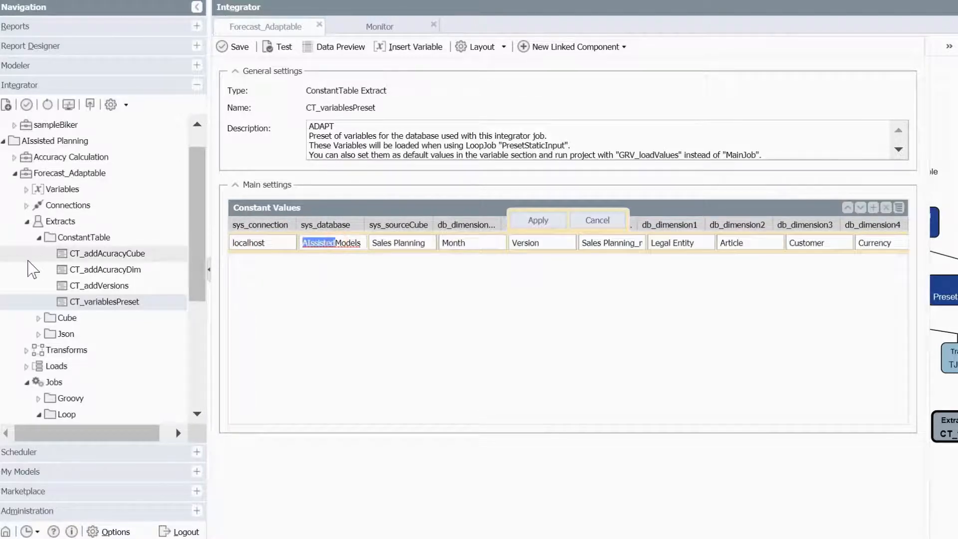
text(PlanningModels)
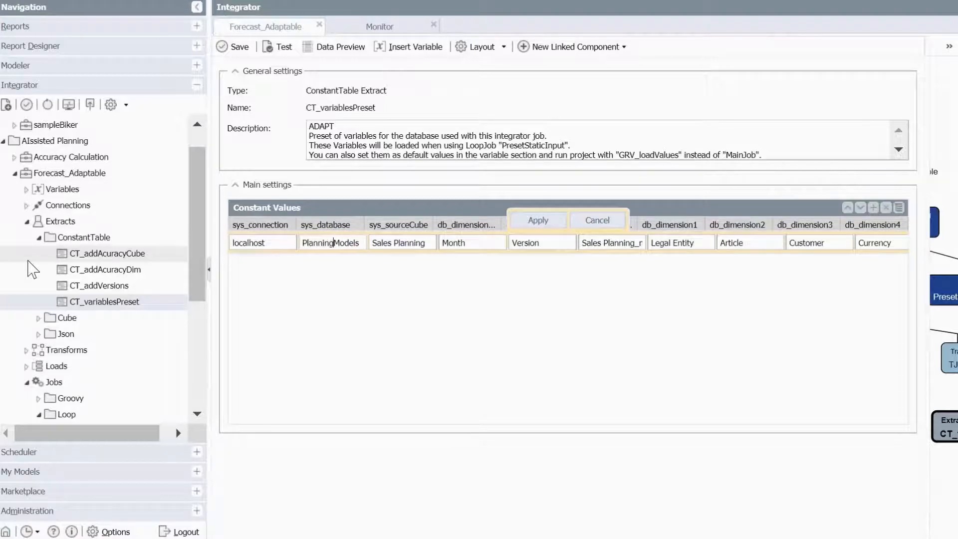
key(Return)
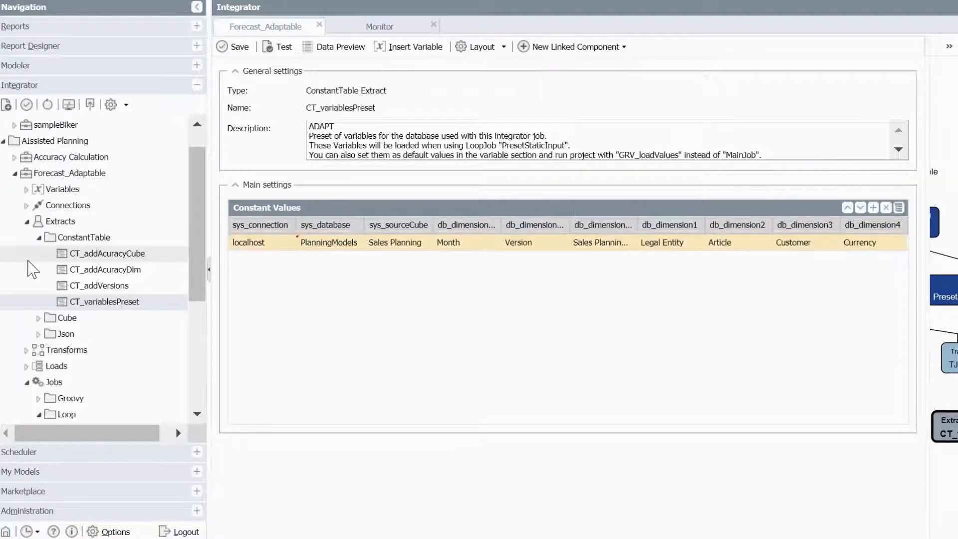
click(233, 47)
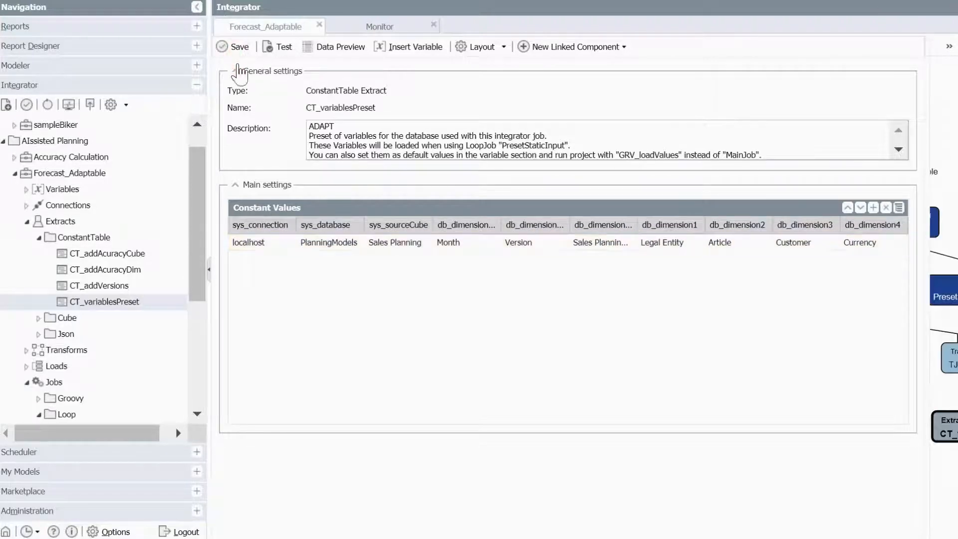
Run the loop job PresetStaticInput_updateDatabase of Forecast_Adaptable to update the PlanningModels database.
scroll(47, 280, down, 3)
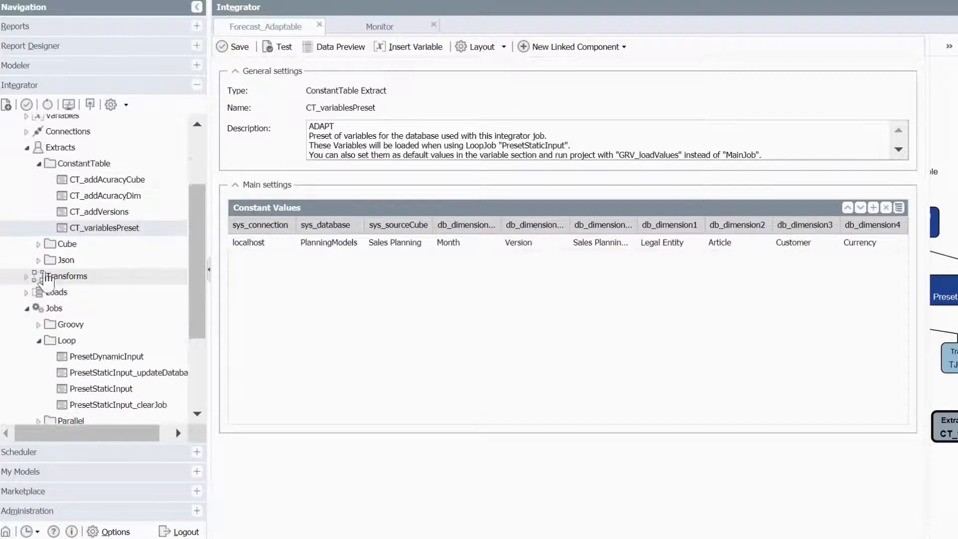
scroll(46, 279, down, 3)
click(105, 296)
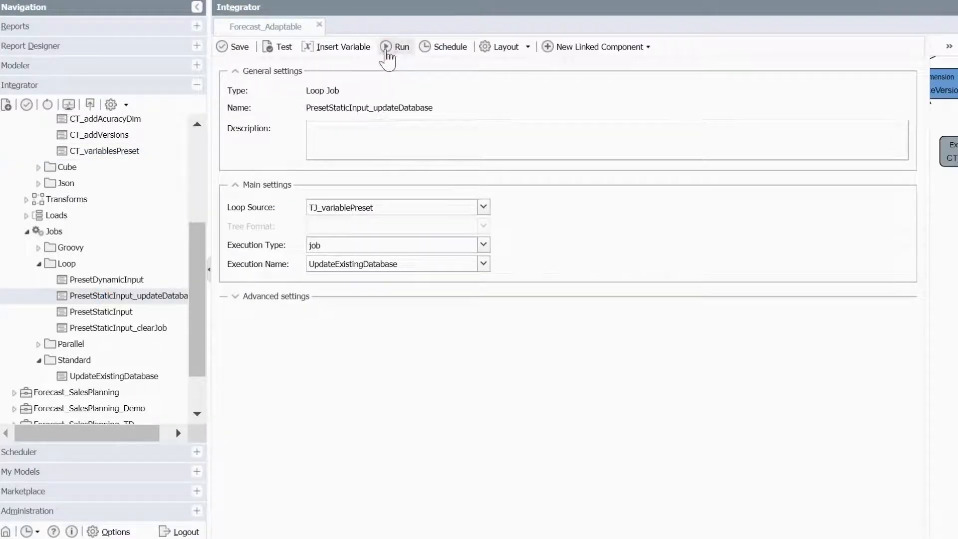
click(386, 49)
click(447, 297)
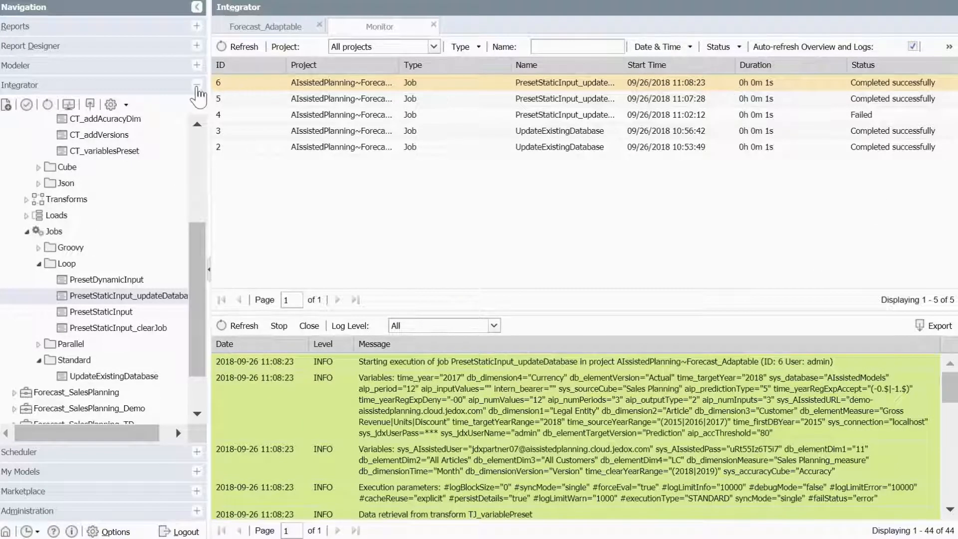
Examine the elements of the Version and Accuracy dimensions in the PlanningModels database.
click(141, 69)
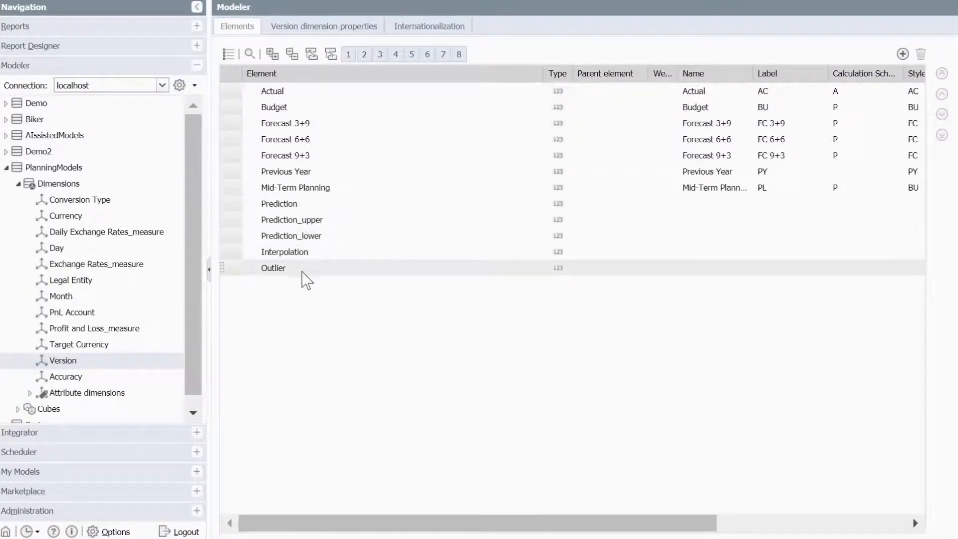
click(19, 184)
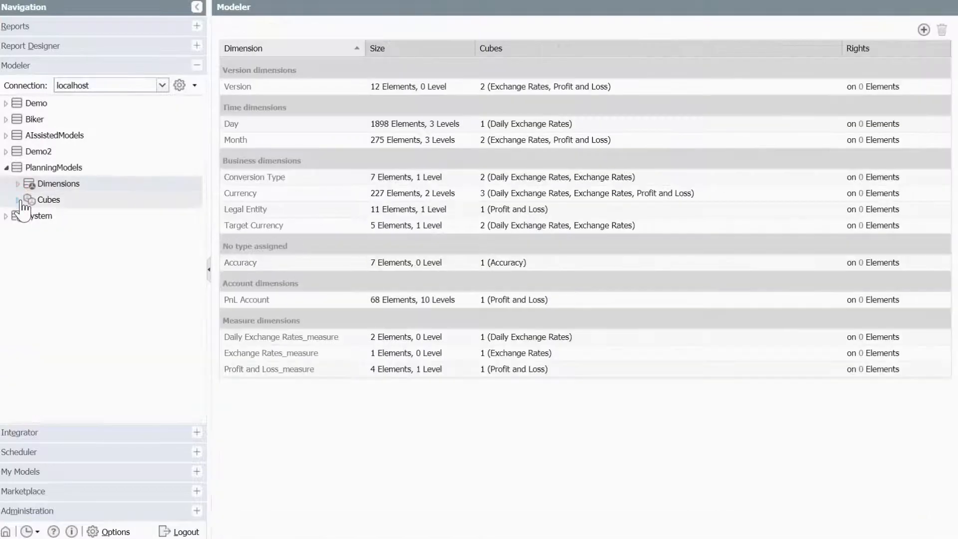
click(18, 184)
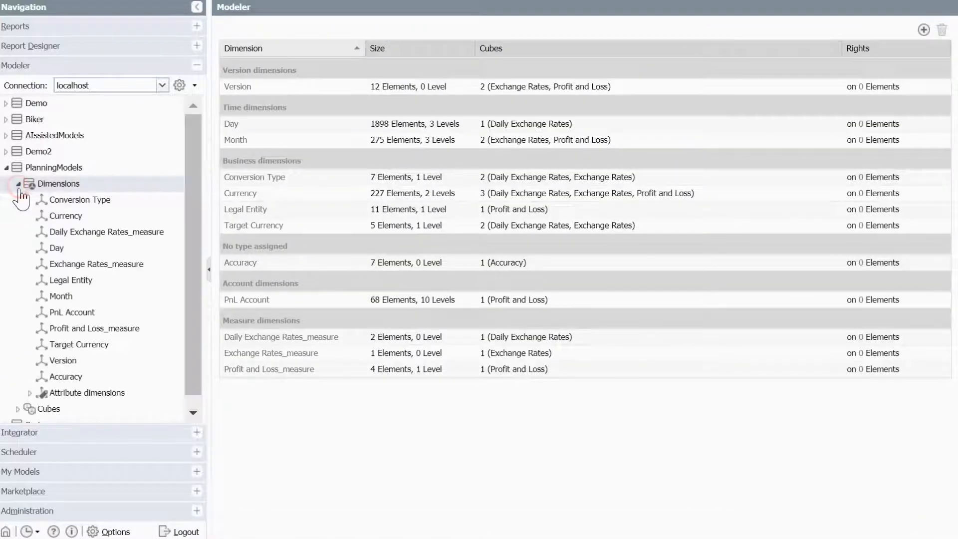
click(67, 377)
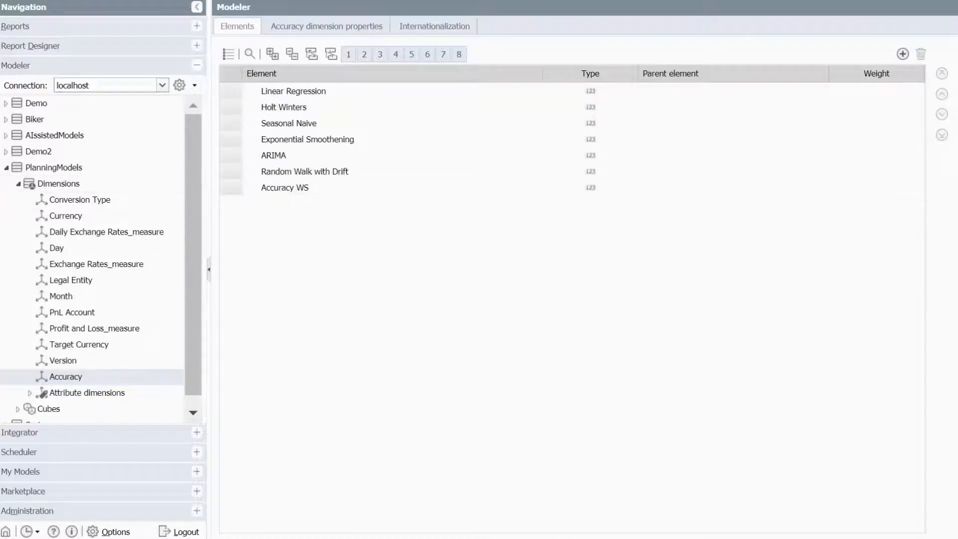
List the cubes of the PlanningModels database and examine the Accuracy cube's properties.
click(17, 187)
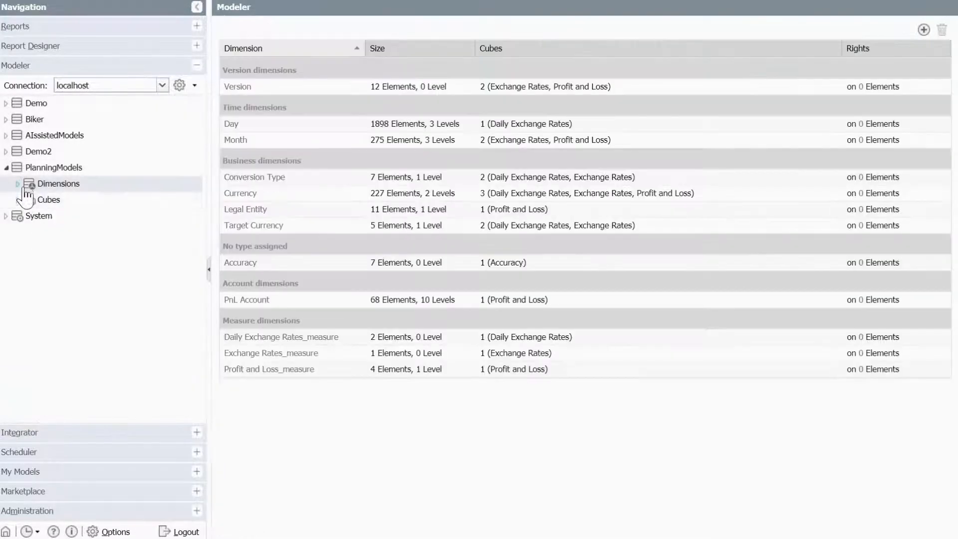
click(19, 200)
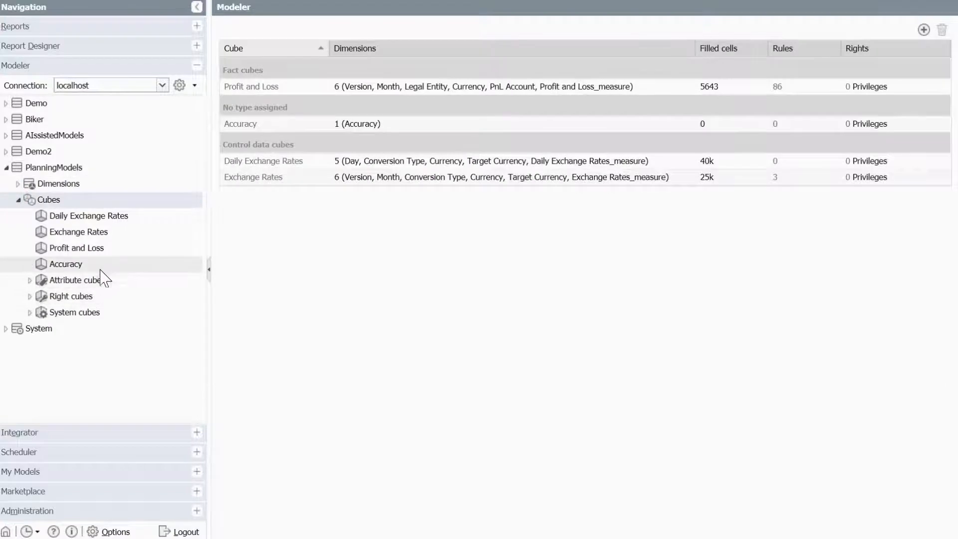
click(96, 263)
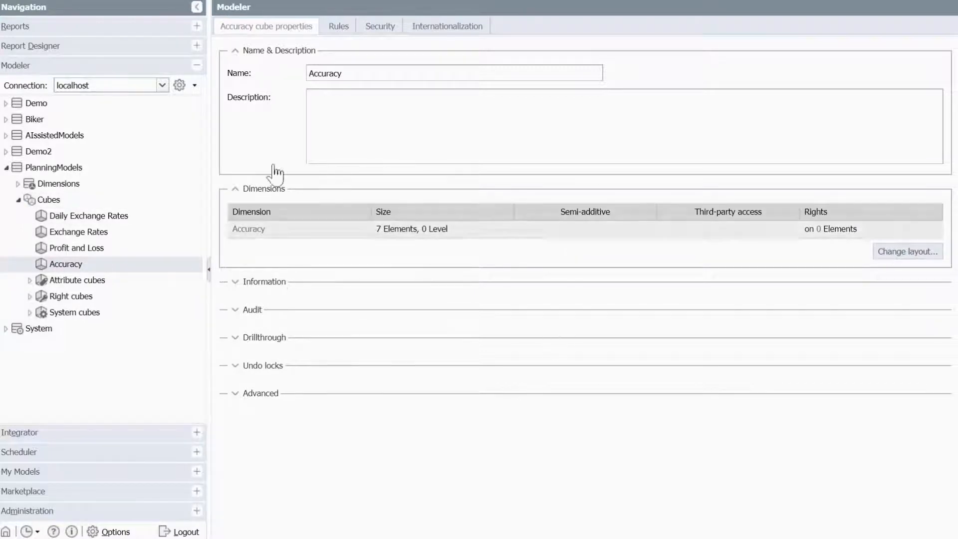
Return to the Integrator and open the description of the Forecast_Adaptable project.
click(101, 432)
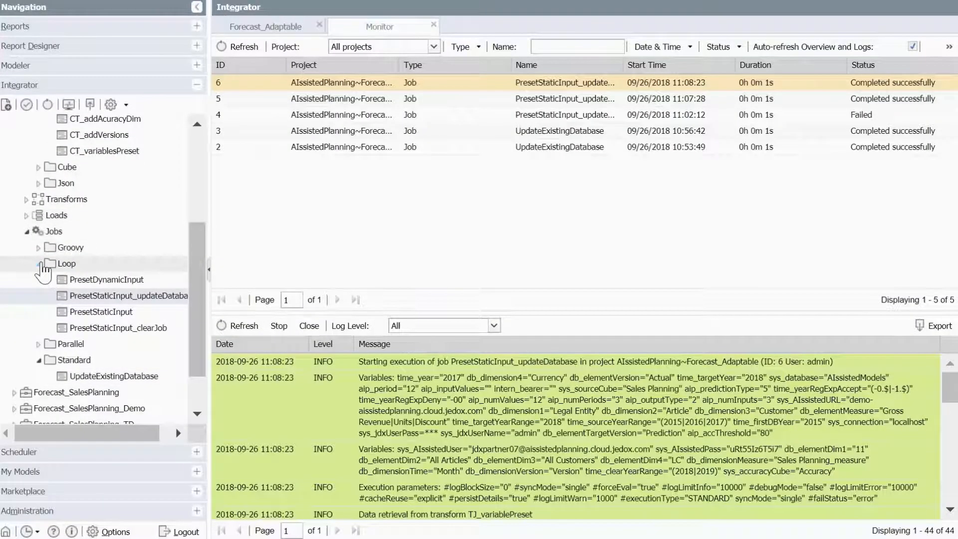
scroll(54, 256, up, 3)
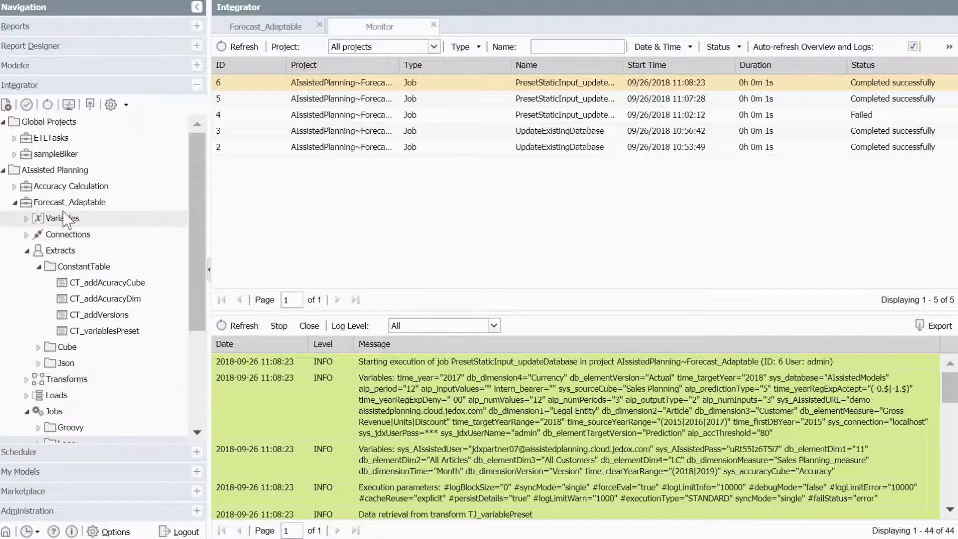
click(63, 202)
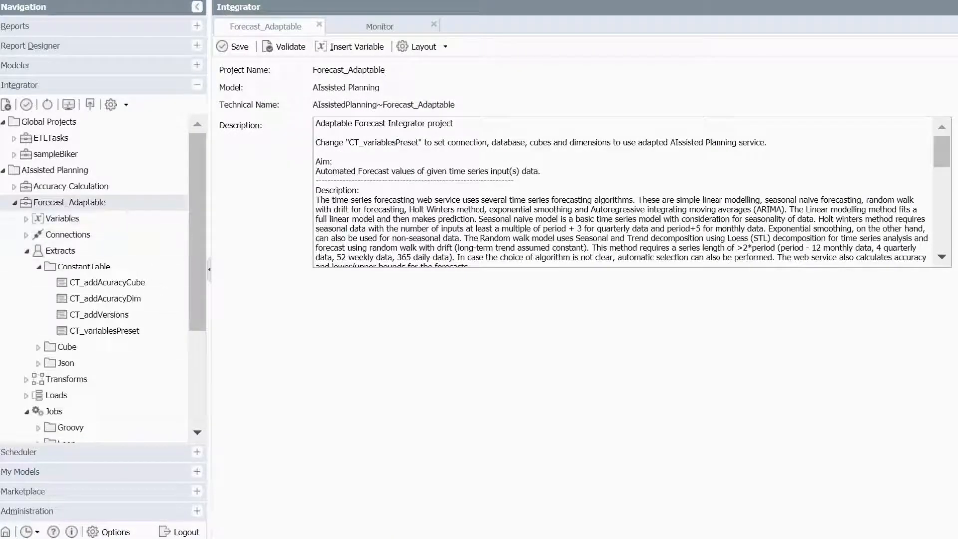
Switch to the Alarm & Uhr app, start the stopwatch and minimize its window.
key(alt+Tab)
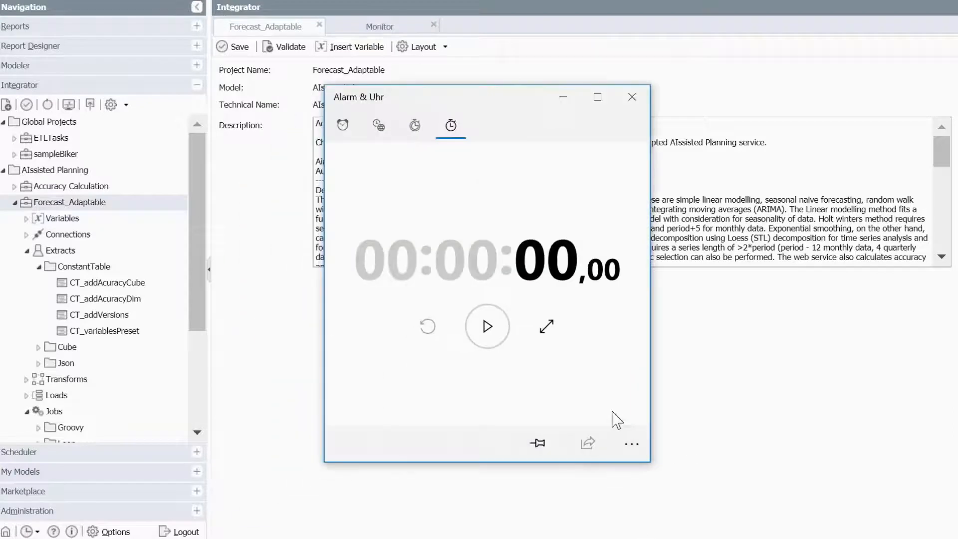
click(487, 327)
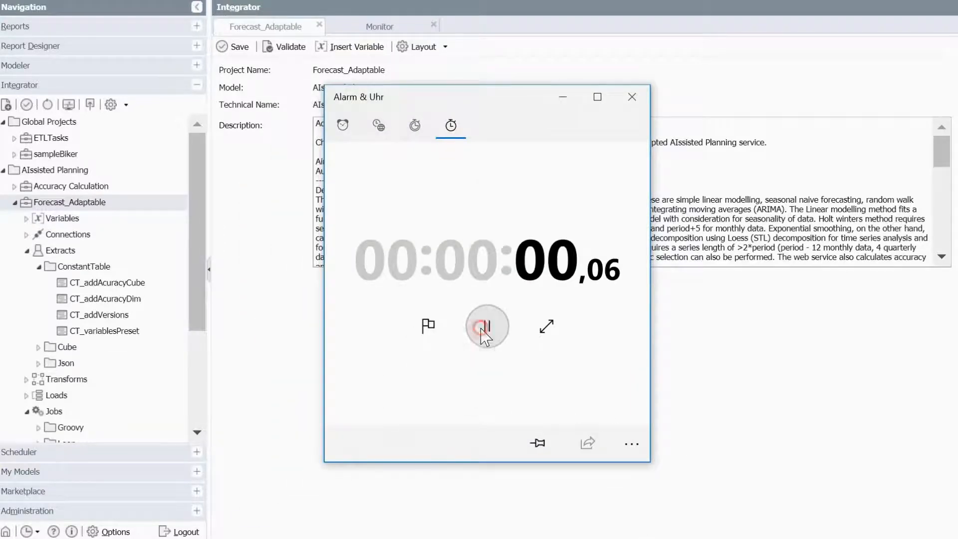
click(563, 100)
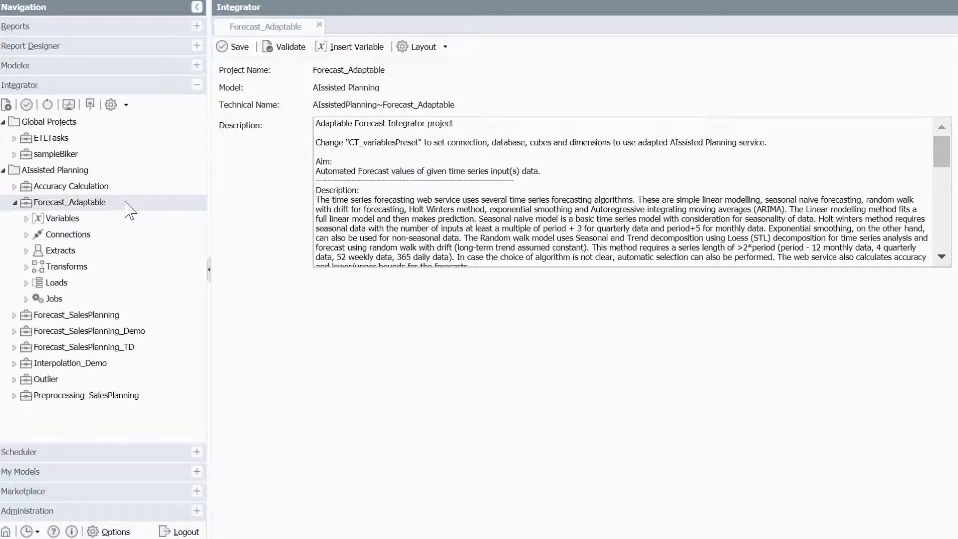
Compare the dimensions of the Profit and Loss cube in PlanningModels with those of the Sales Planning cube in AIssistedModels.
click(129, 69)
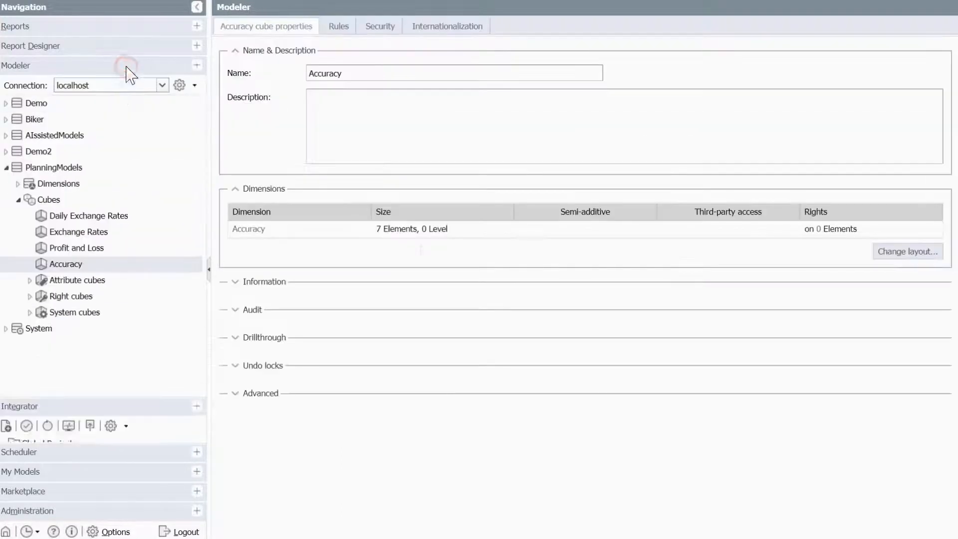
click(63, 248)
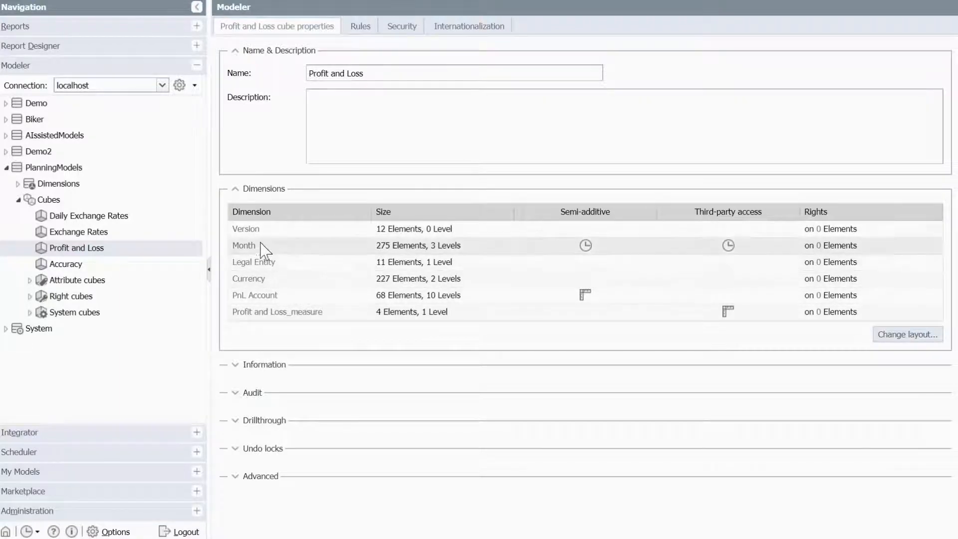
click(7, 137)
click(18, 168)
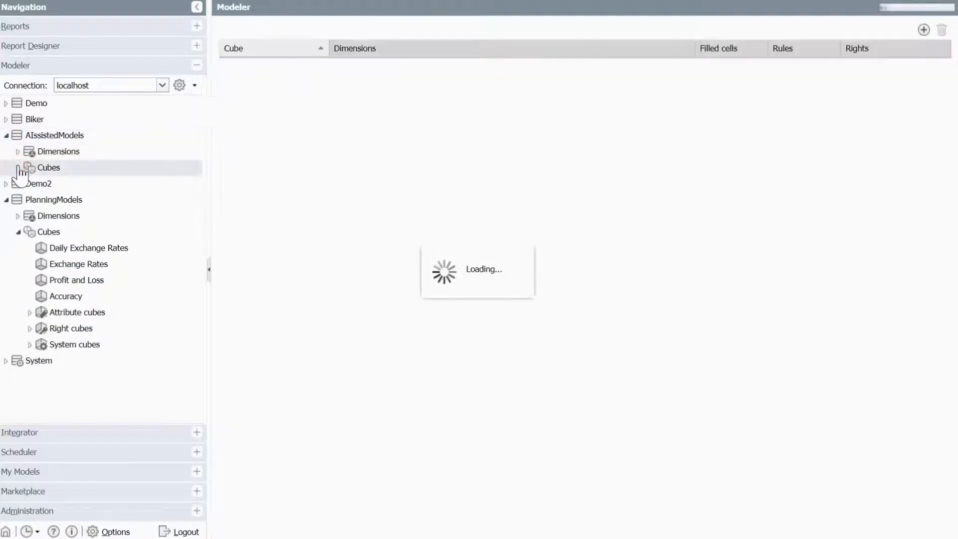
click(98, 270)
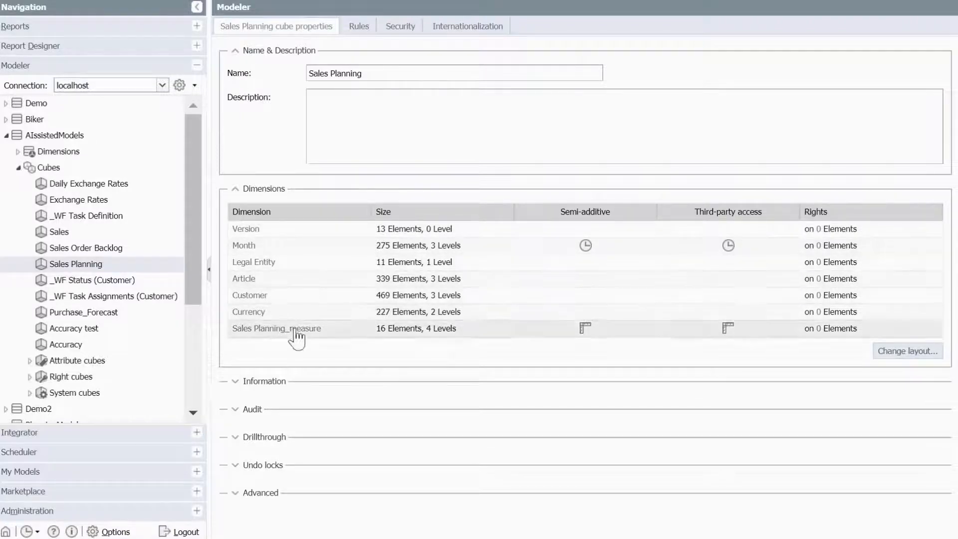
click(7, 137)
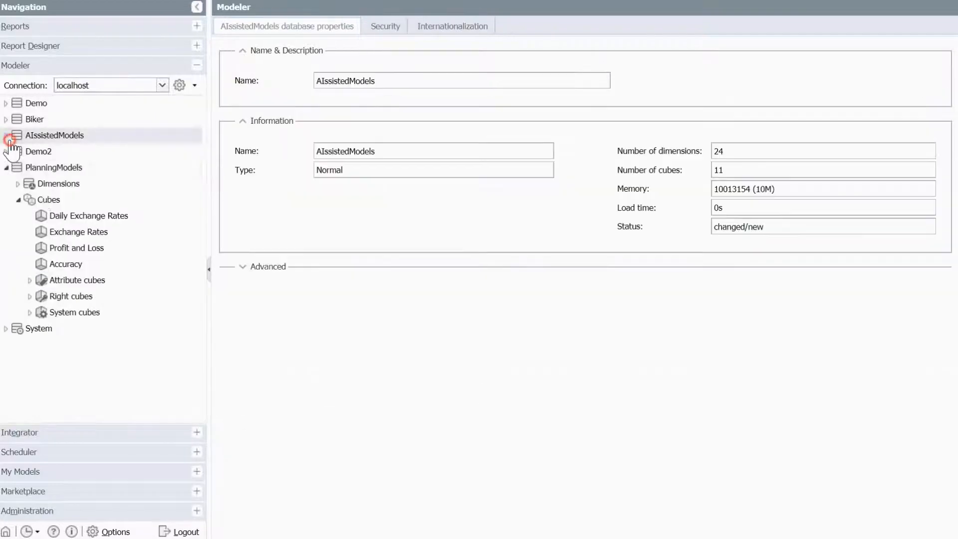
Reopen the CT_variablesPreset extract of Forecast_Adaptable in the Integrator.
click(75, 434)
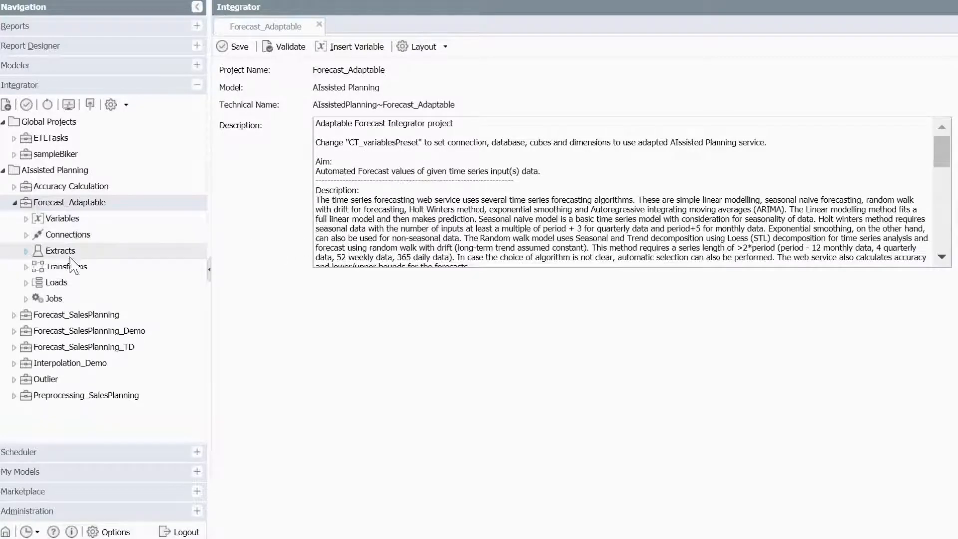
click(27, 252)
click(39, 267)
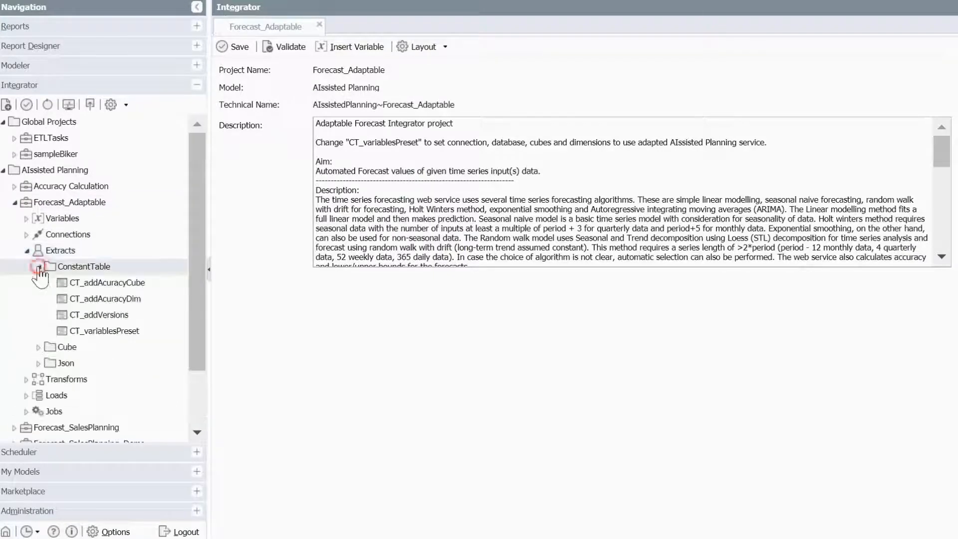
click(105, 331)
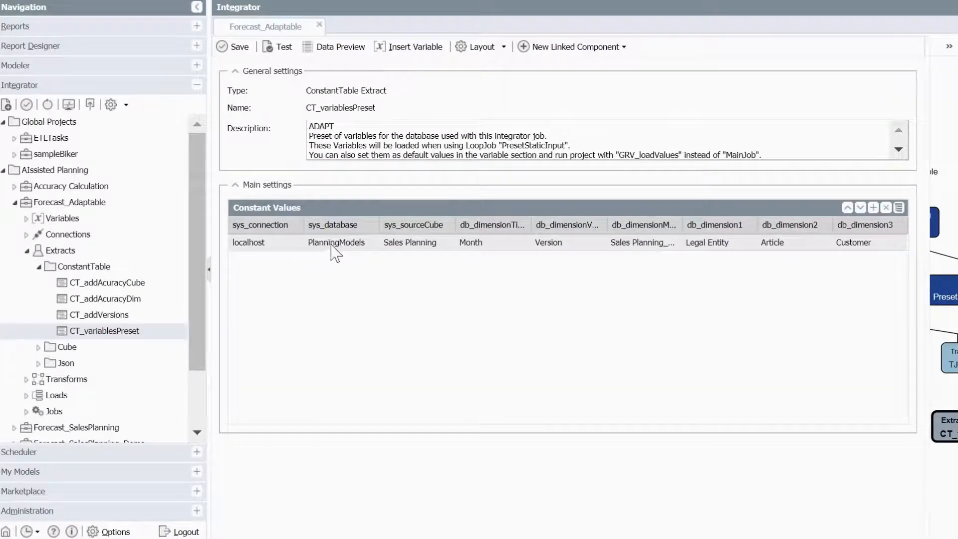
Check the cube names in PlanningModels, set sys_sourceCube to Profit and Loss in CT_variablesPreset, and apply the row change.
click(414, 241)
click(126, 68)
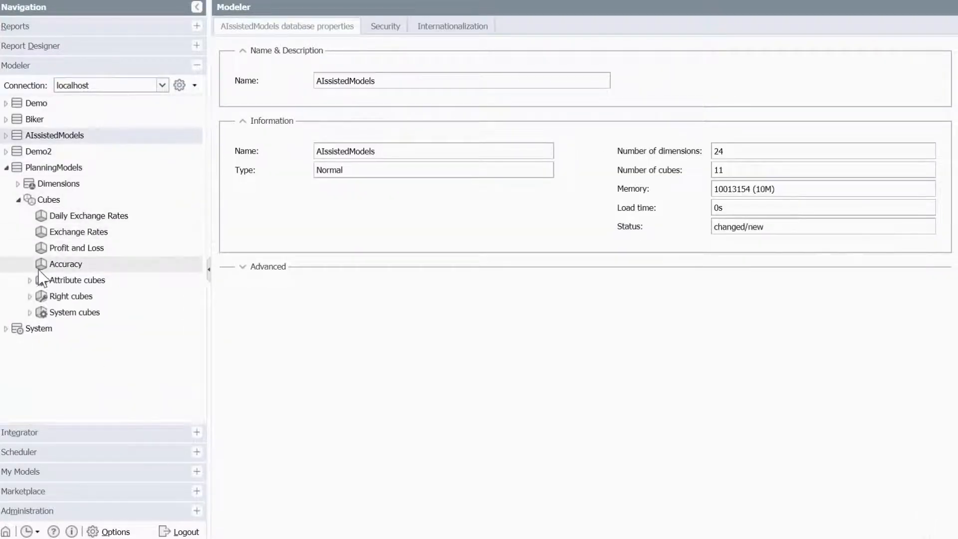
click(80, 434)
double_click(409, 243)
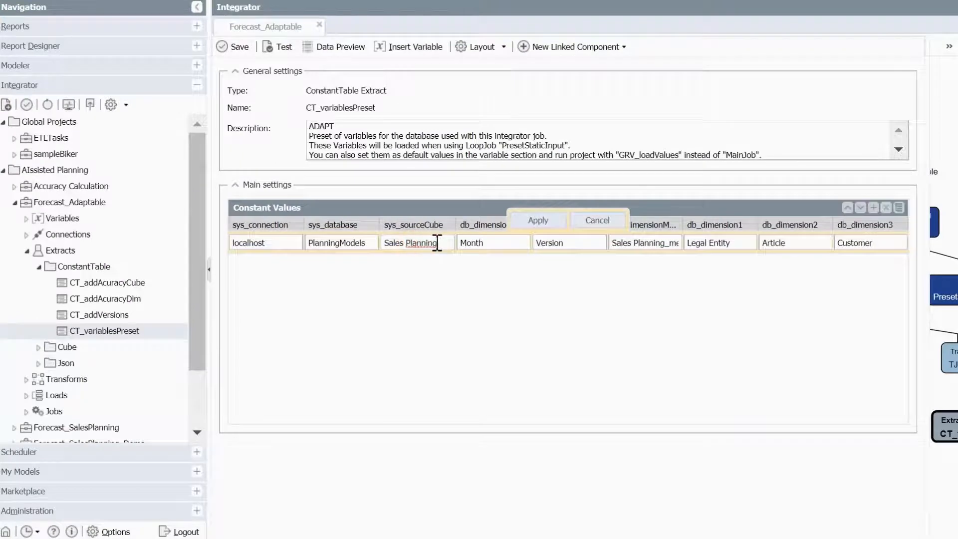
drag(441, 245, 387, 249)
text(Profit and Loss)
click(536, 219)
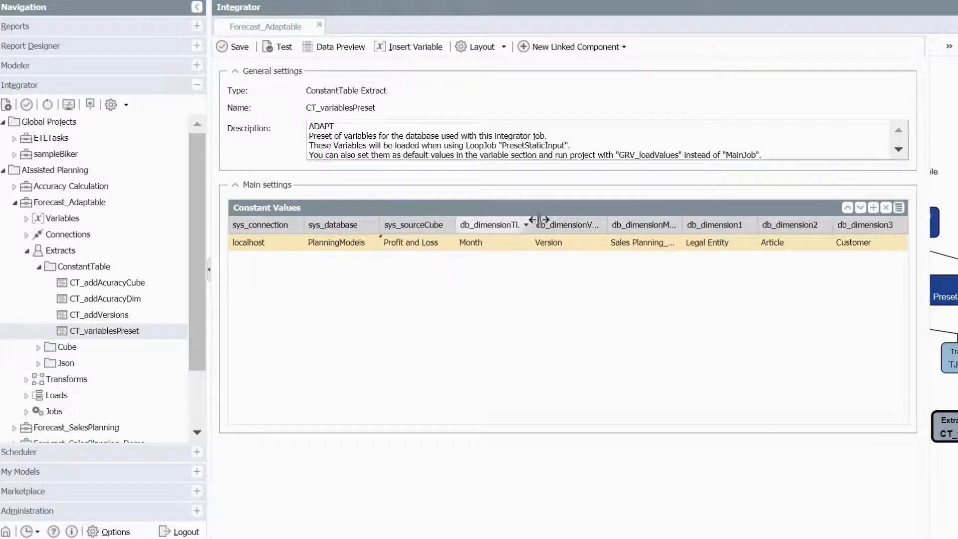
Check the time and version dimensions preset in CT_variablesPreset against the dimension list of the Profit and Loss cube in PlanningModels.
drag(530, 219, 539, 220)
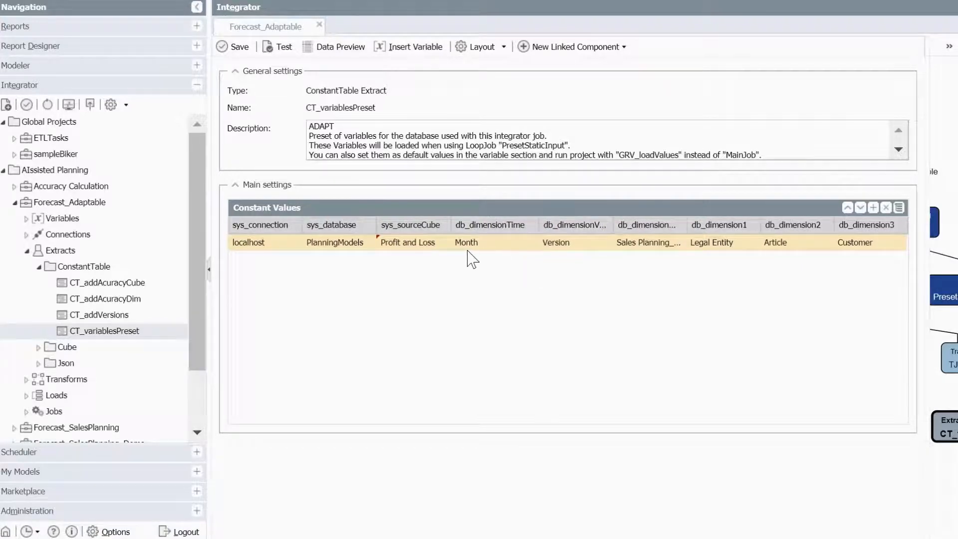
click(99, 68)
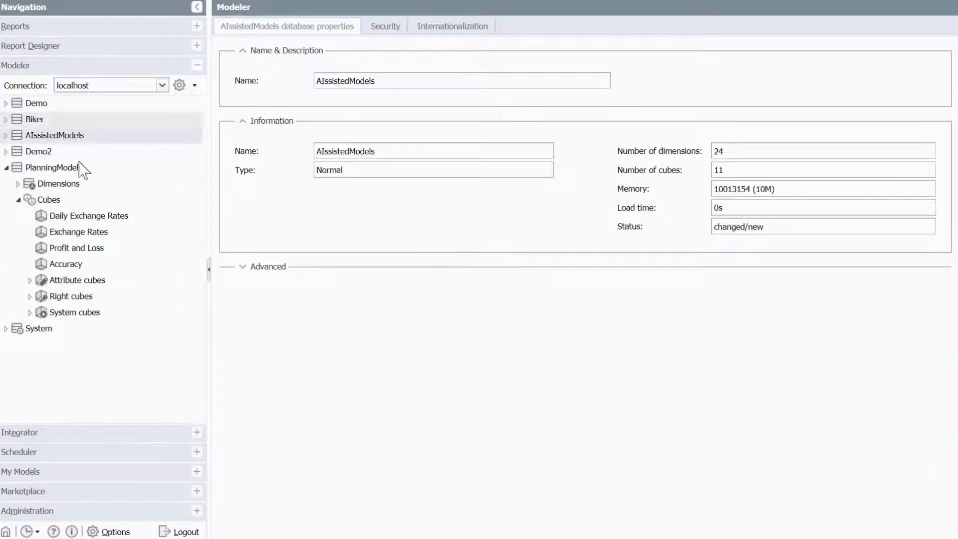
click(80, 252)
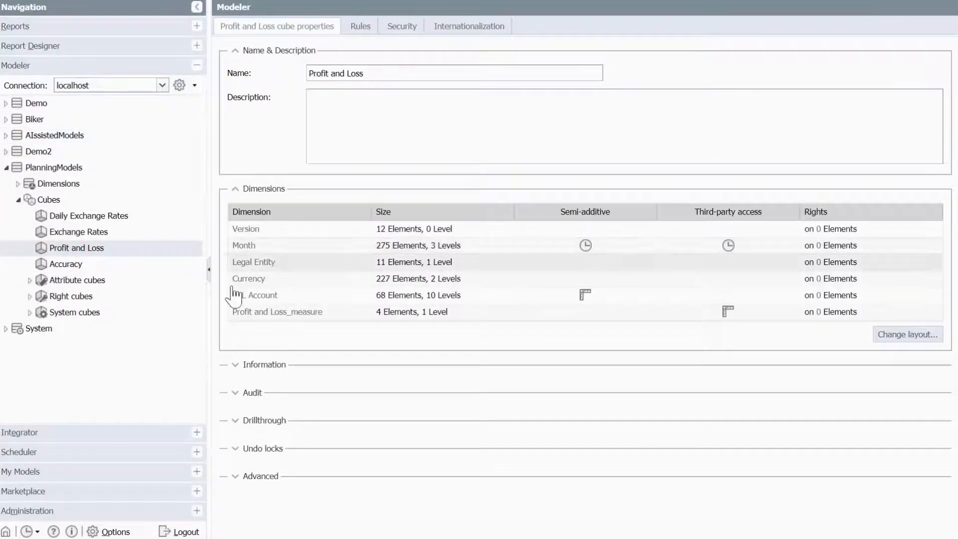
click(132, 431)
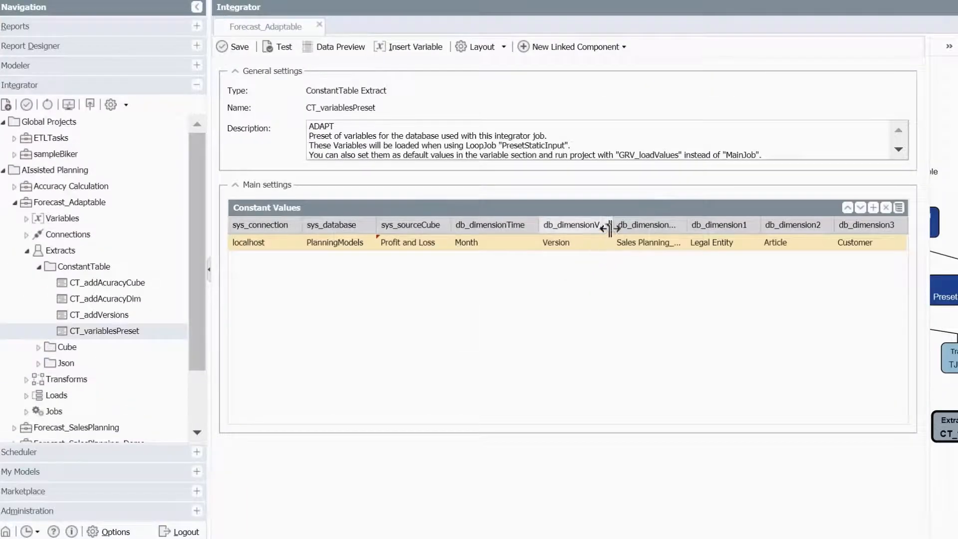
click(540, 227)
drag(540, 226, 520, 227)
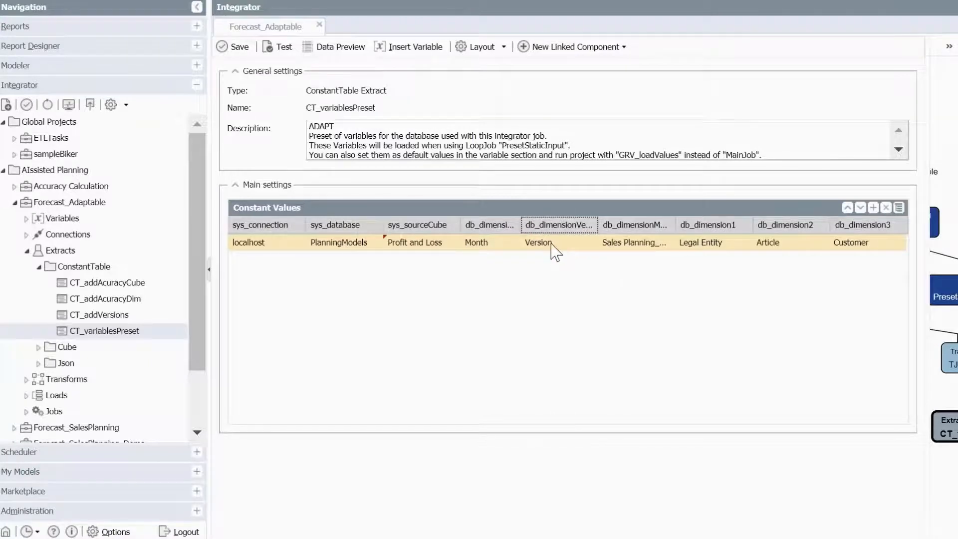
click(16, 64)
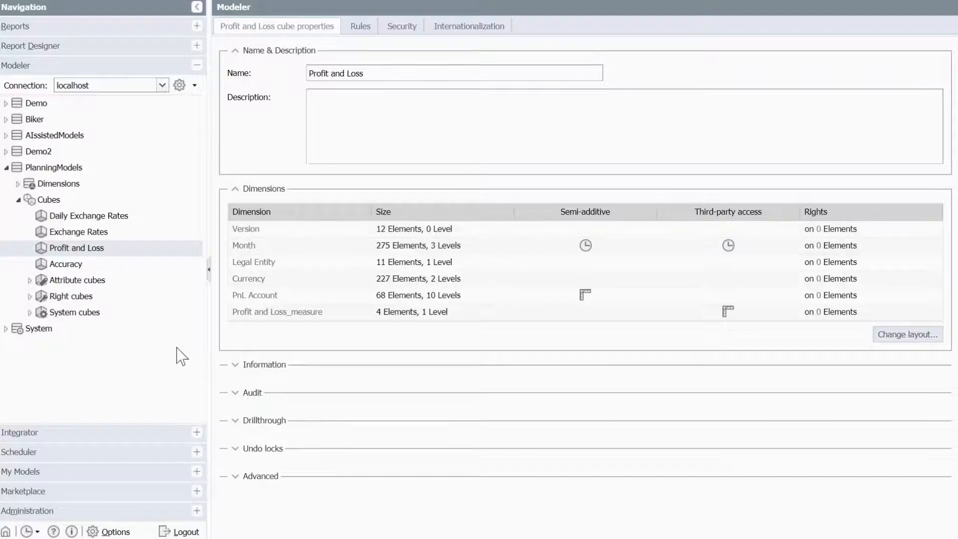
click(73, 433)
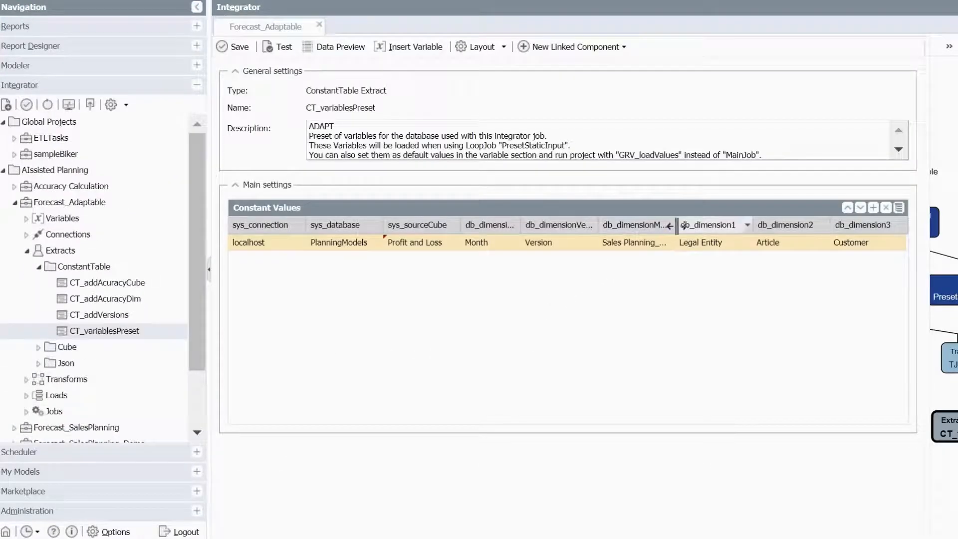
Look up the cube's measure dimension and set db_dimensionMeasure in CT_variablesPreset to Profit and Loss_measure, applying the row change.
drag(677, 225, 719, 228)
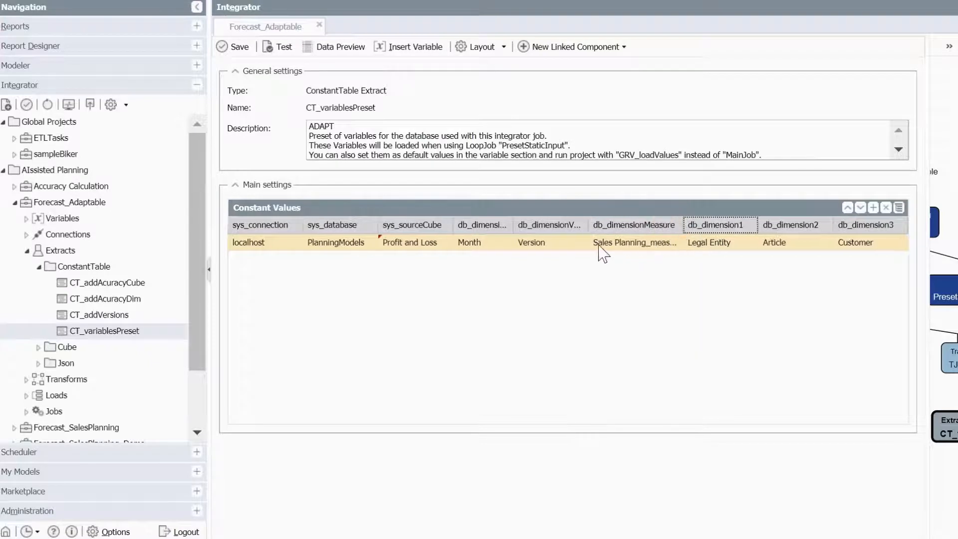
click(122, 66)
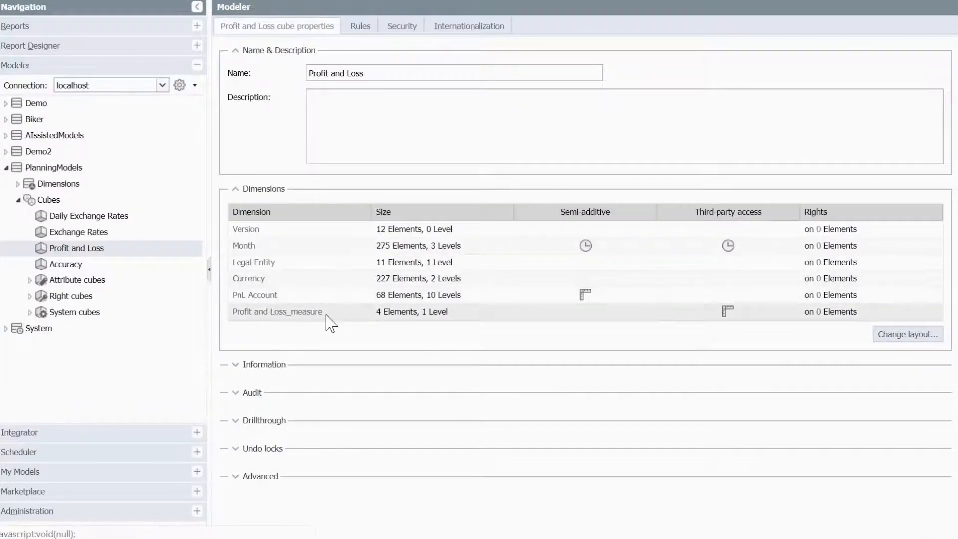
click(66, 431)
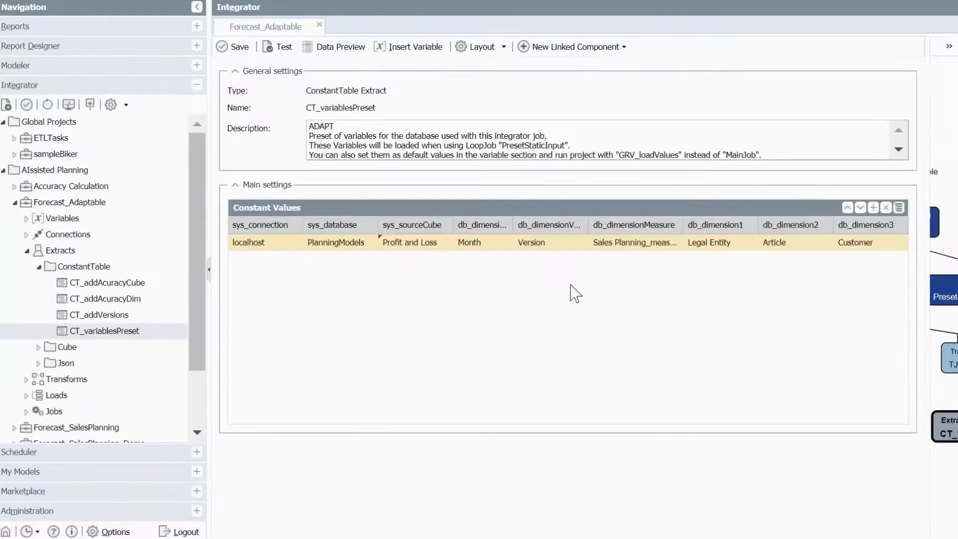
double_click(617, 245)
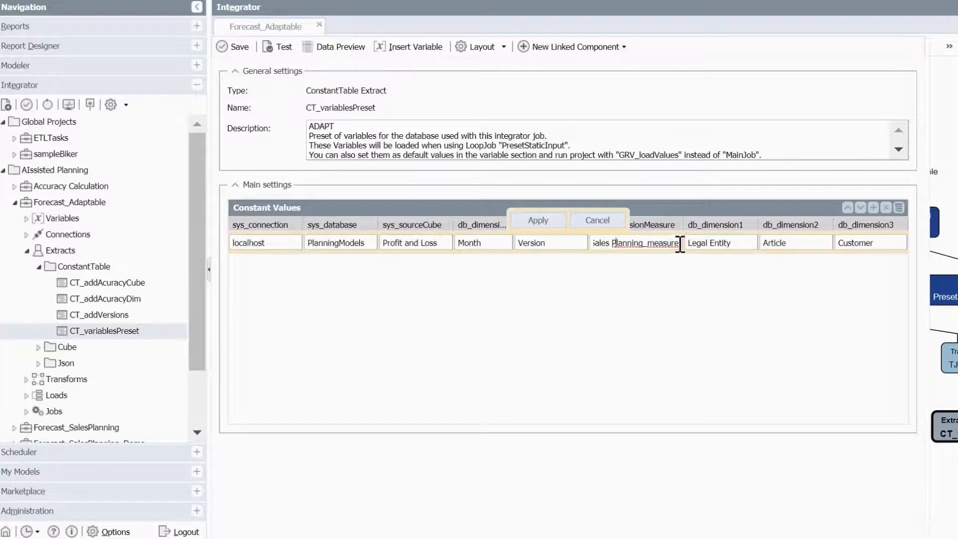
drag(680, 243, 307, 288)
text(Pro)
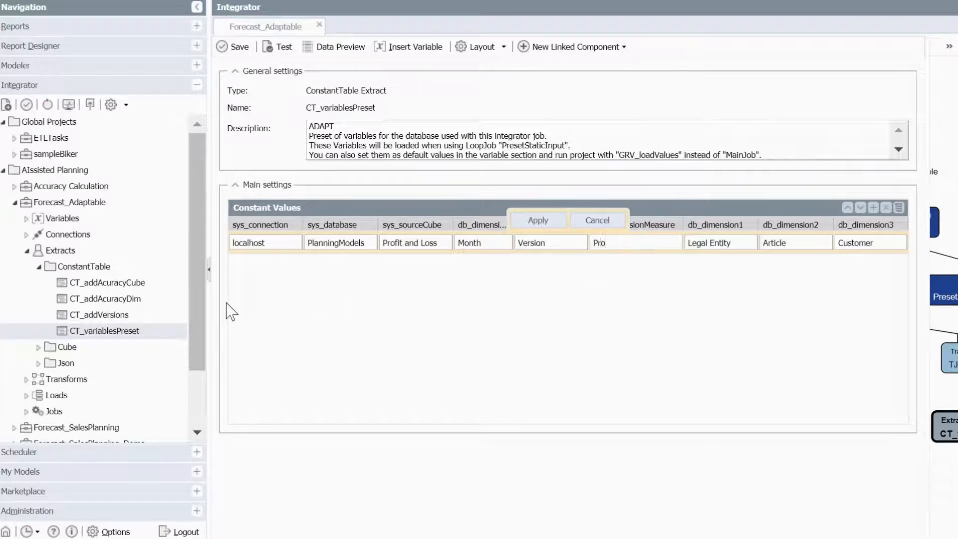
text(fit and Loss_measure)
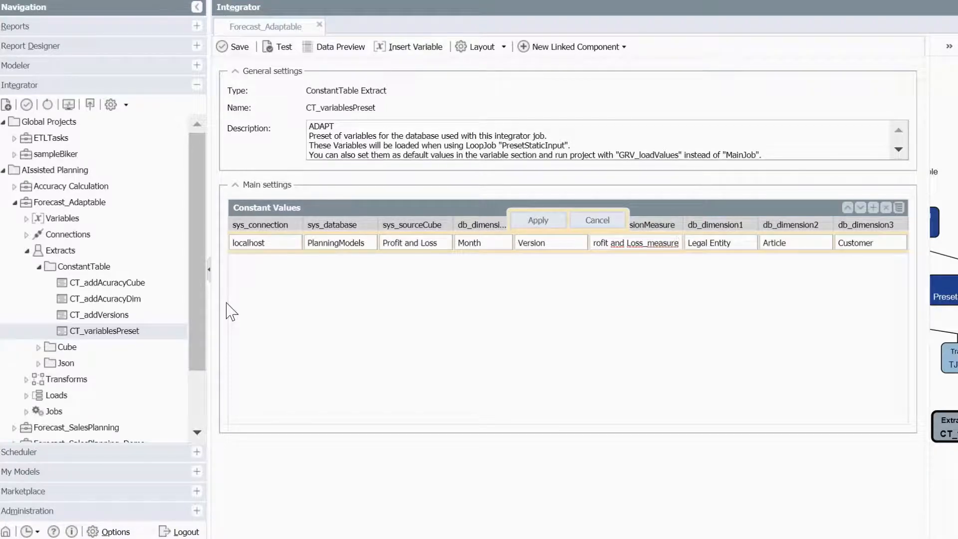
key(Return)
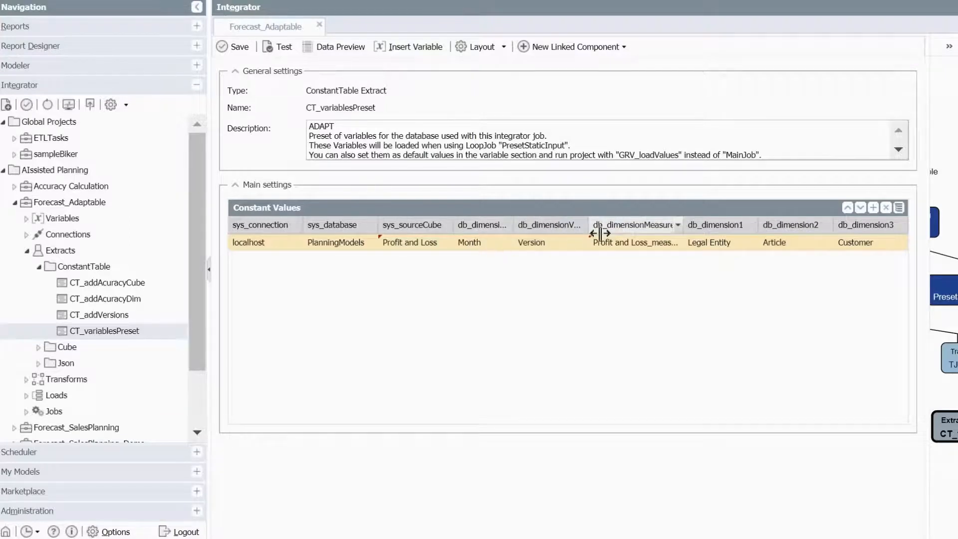
Compare the remaining dimensions with the Profit and Loss cube and set db_dimension2 in CT_variablesPreset to Currency, applying the row change.
click(37, 66)
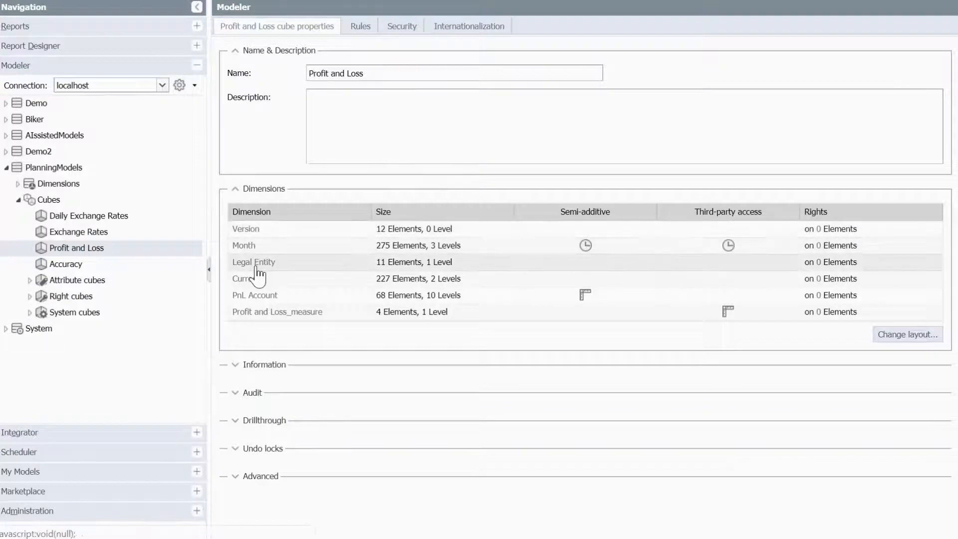
click(121, 435)
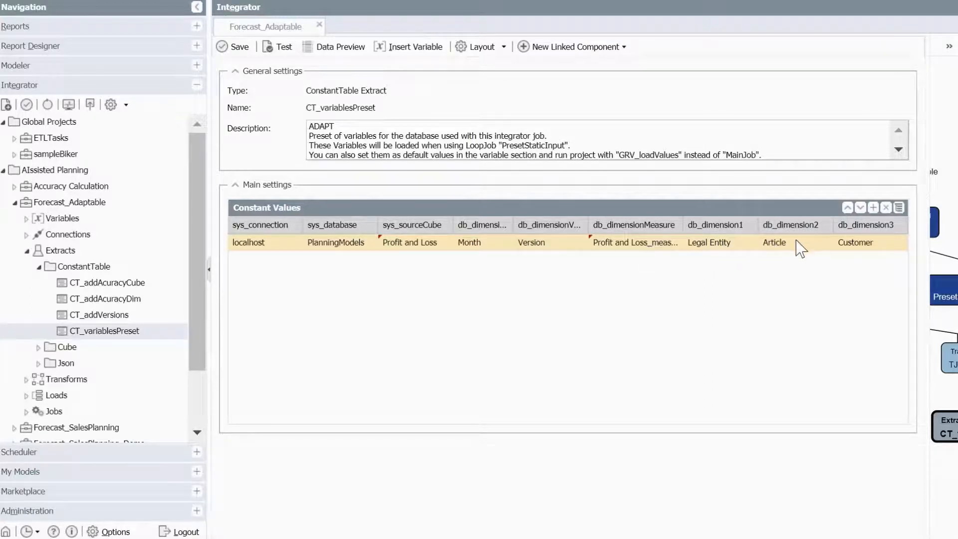
click(110, 65)
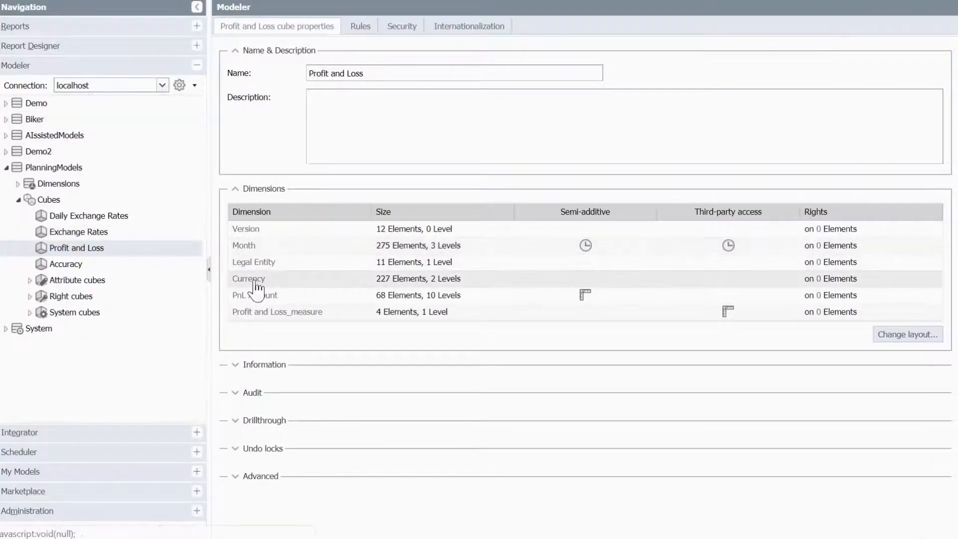
click(67, 432)
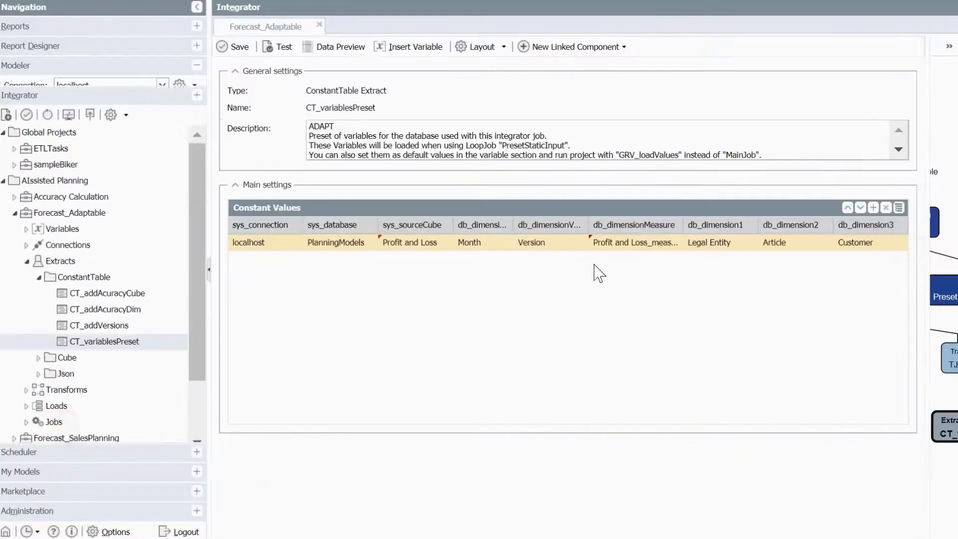
click(789, 242)
double_click(799, 242)
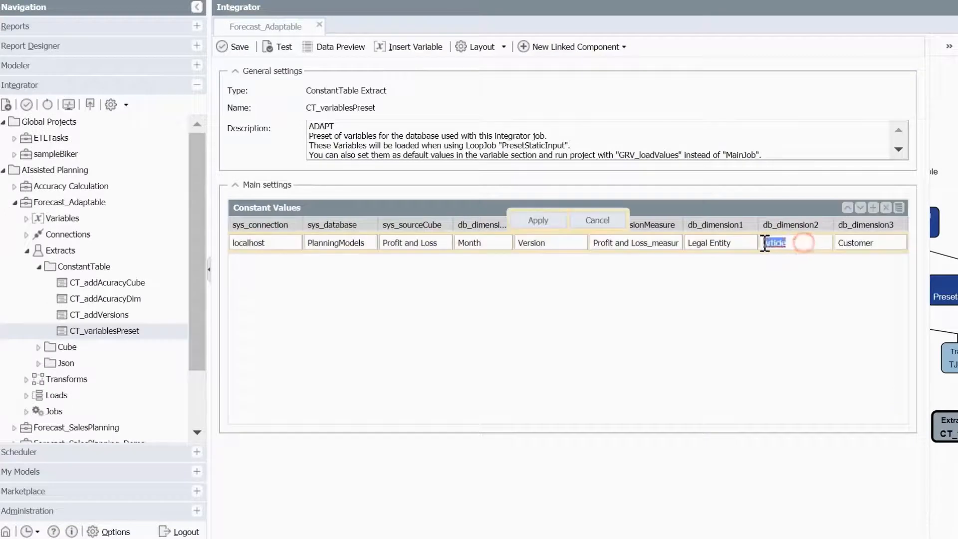
text(Currency)
key(Return)
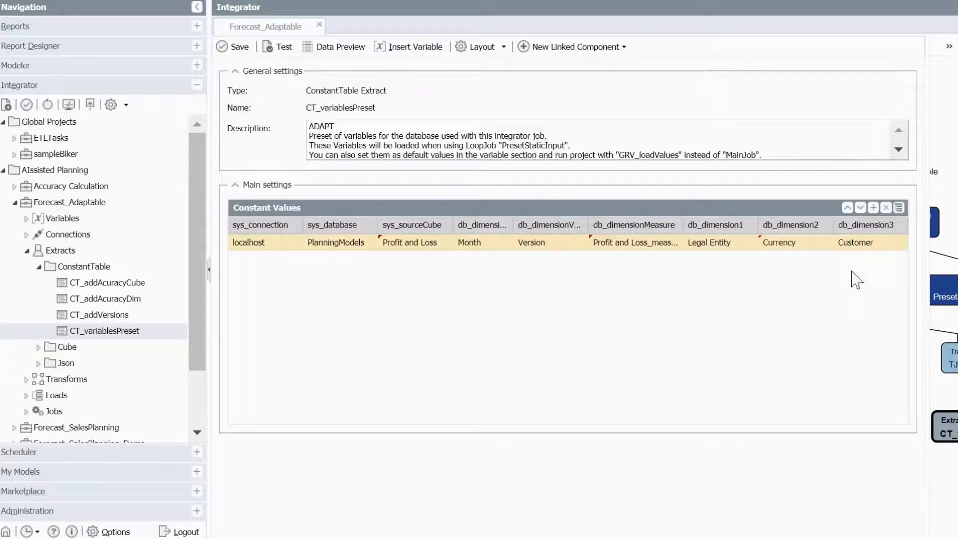
Check the cube's account dimension, set db_dimension3 in CT_variablesPreset to PnLAccount, and save the extract.
click(64, 66)
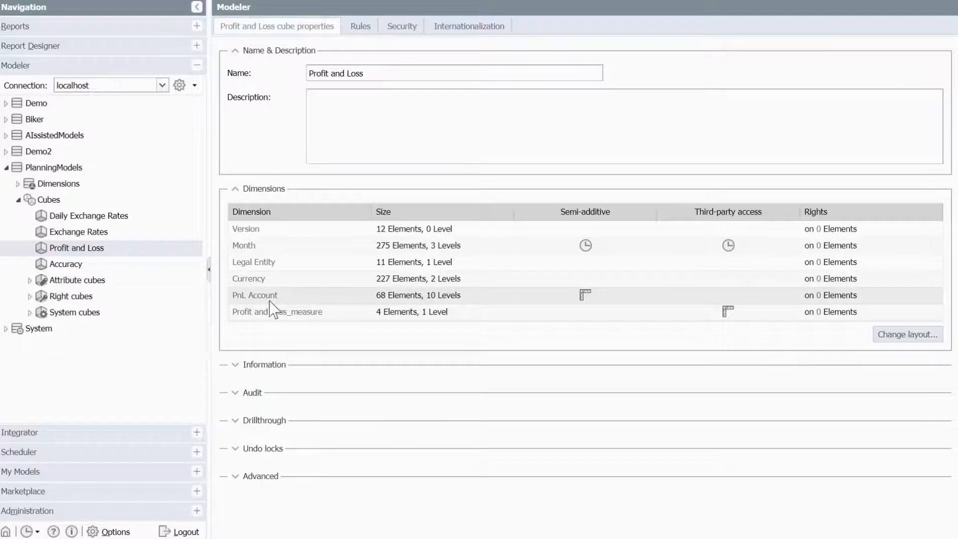
click(75, 433)
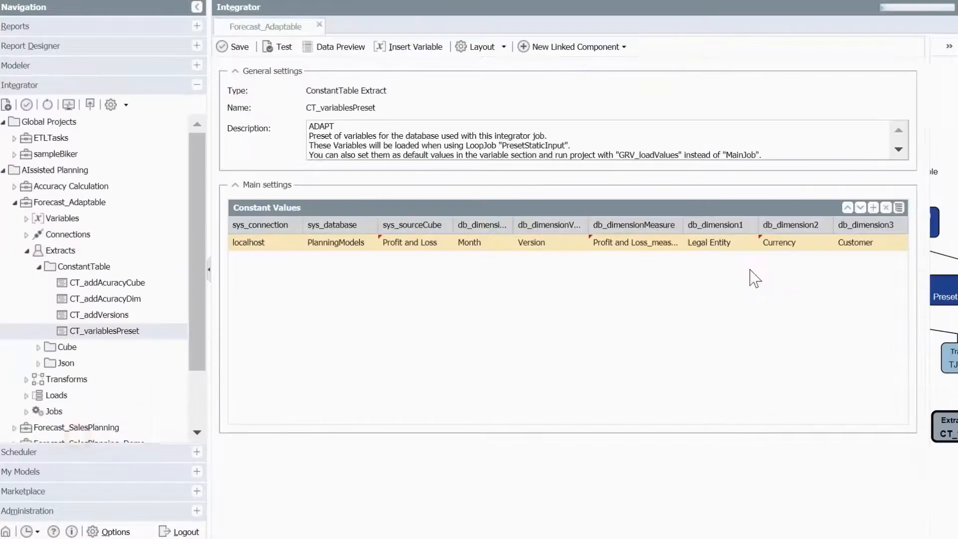
click(864, 245)
double_click(880, 243)
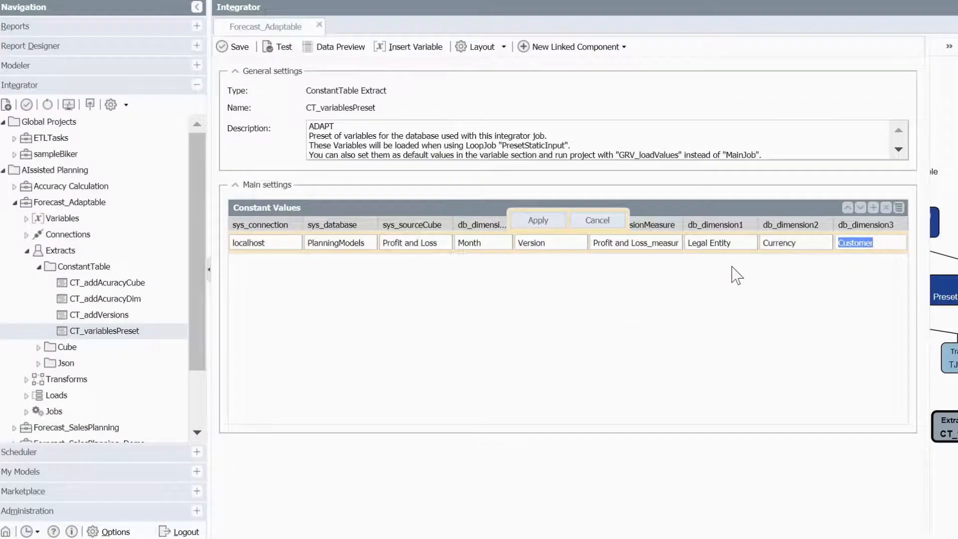
text(PnLAccount)
key(Return)
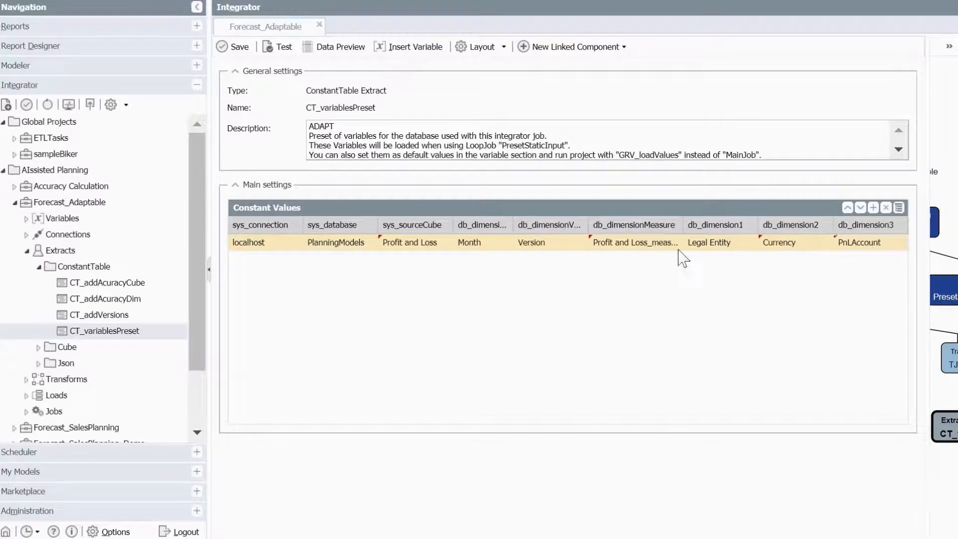
click(239, 48)
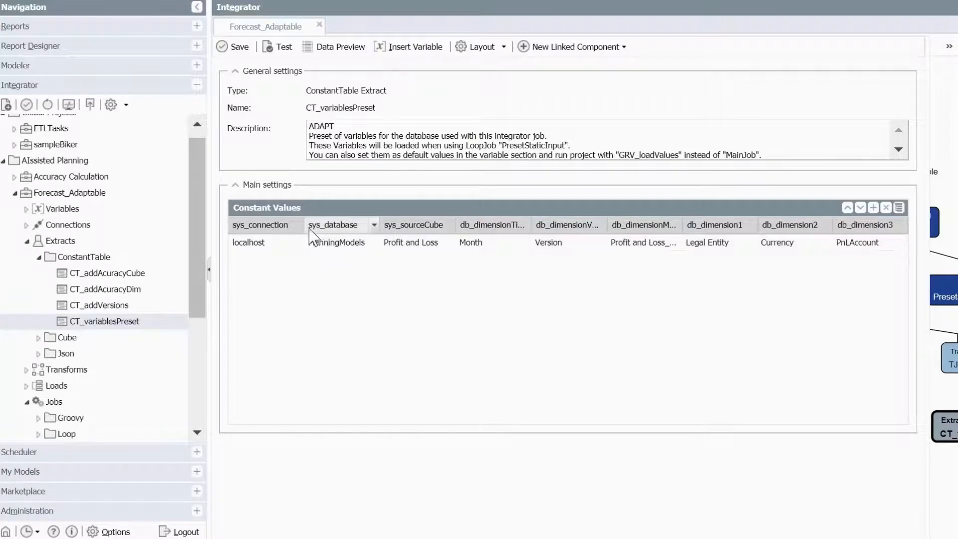
Review the dimension query filters of the cube extracts EXTRACT_sourceValues and EXTRACT_targetValues.
click(39, 257)
click(39, 273)
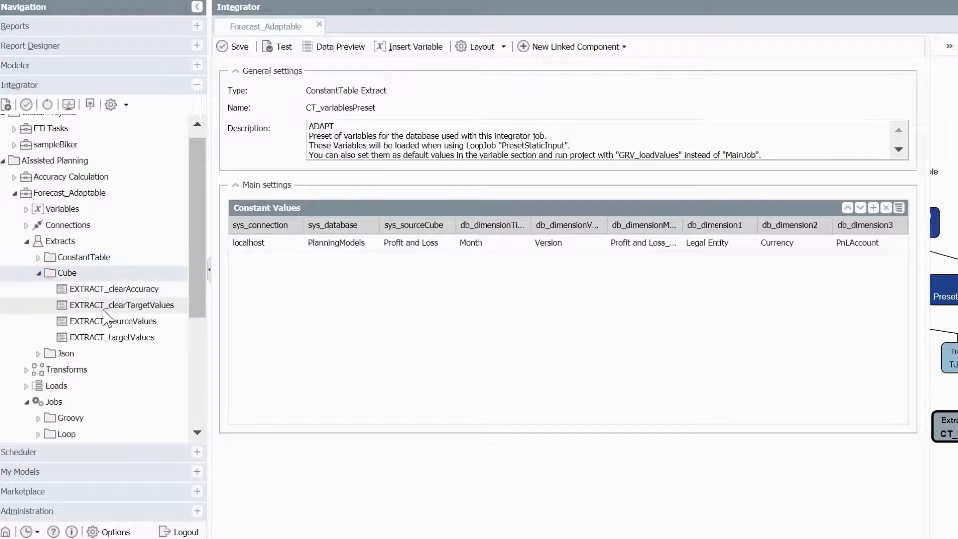
click(132, 322)
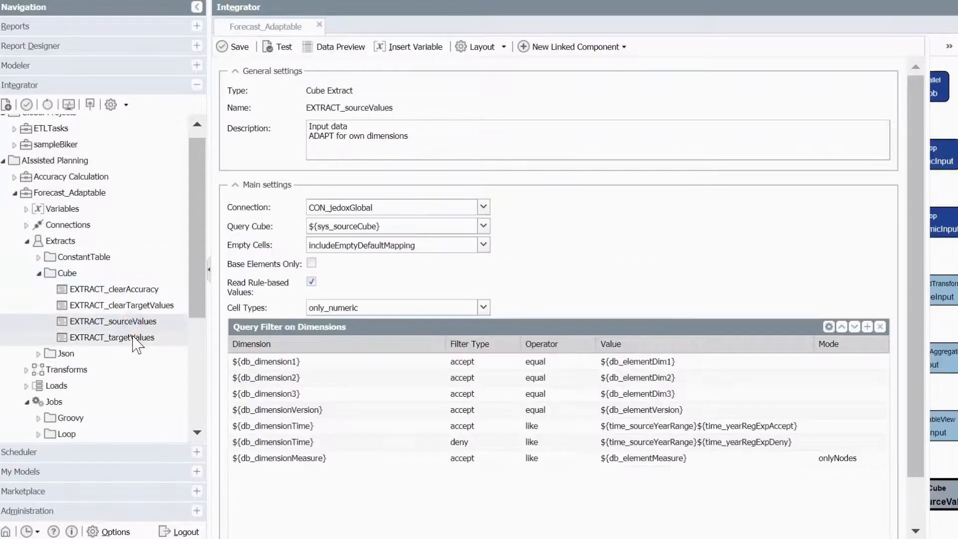
click(133, 337)
click(135, 322)
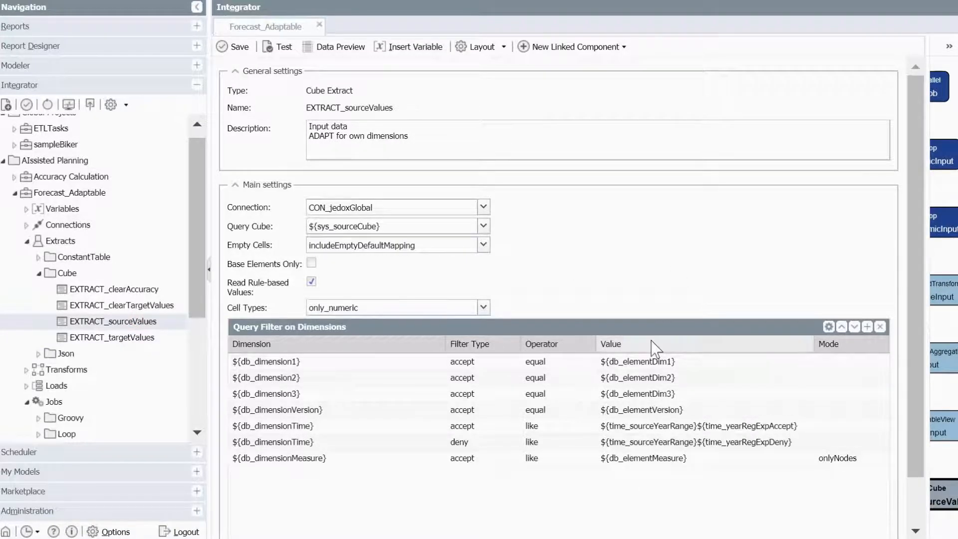
click(161, 334)
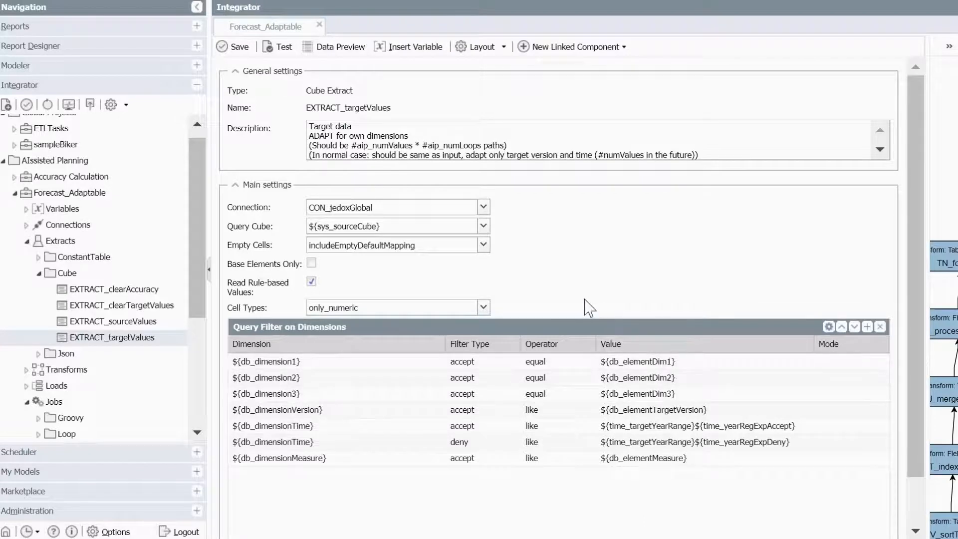
click(156, 321)
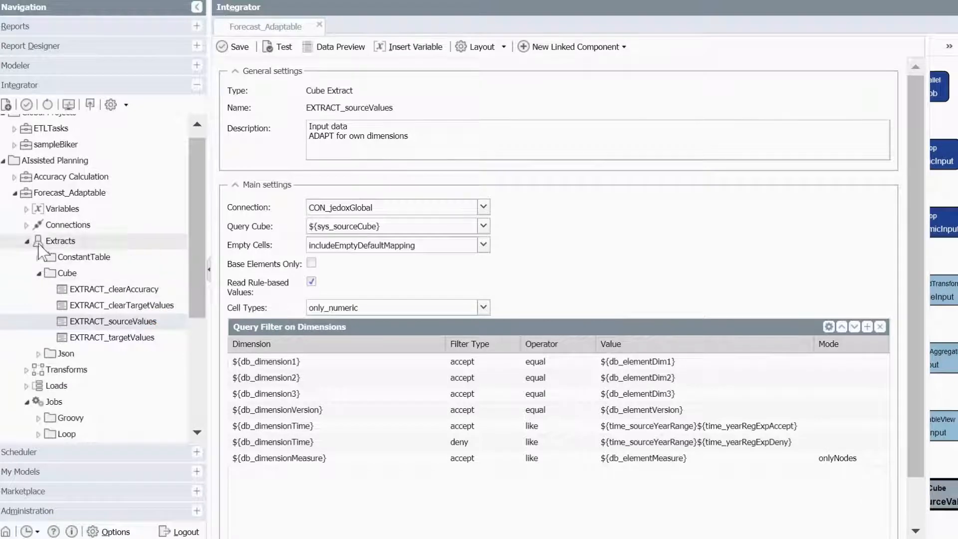
Check the db_dimension1 variable of Forecast_Adaptable, then set the default value of db_dimension2 to Currency and save it.
click(26, 209)
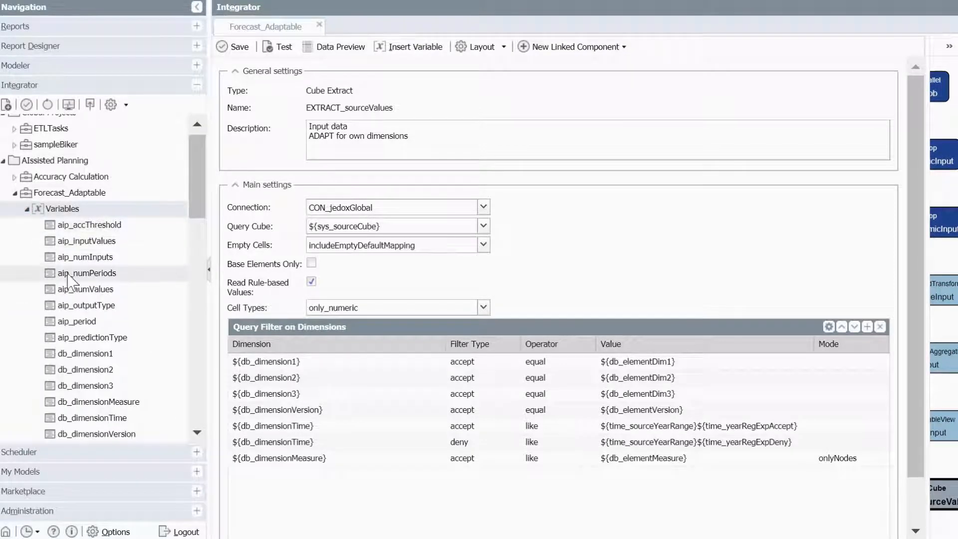
click(92, 353)
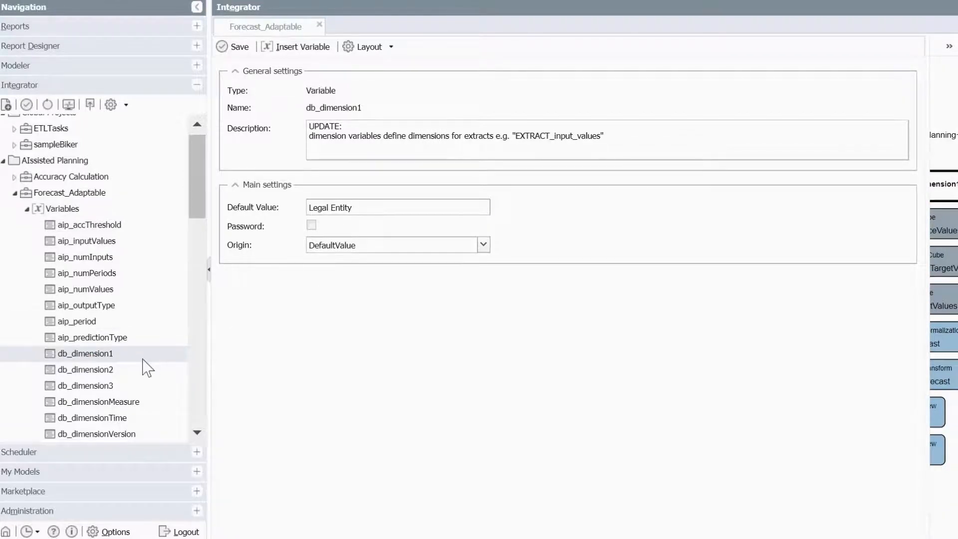
click(120, 370)
drag(346, 207, 262, 218)
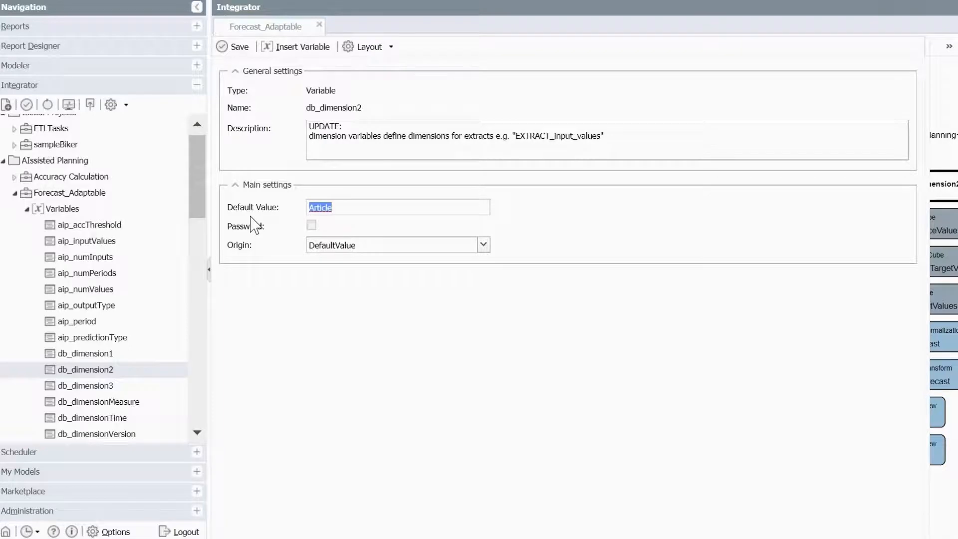
text(Currency)
click(237, 47)
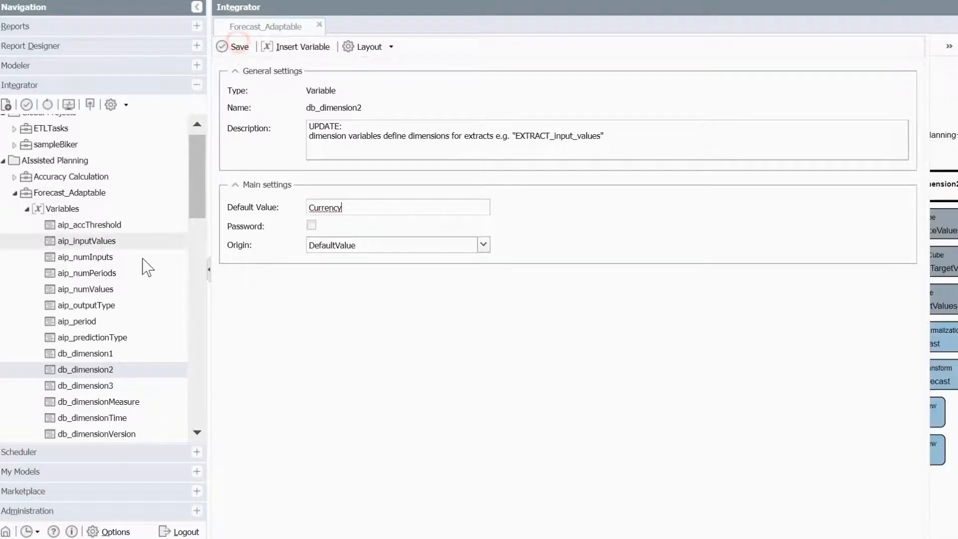
Set the default value of the db_dimension3 variable to PnL Accounts and save it.
click(106, 387)
double_click(368, 209)
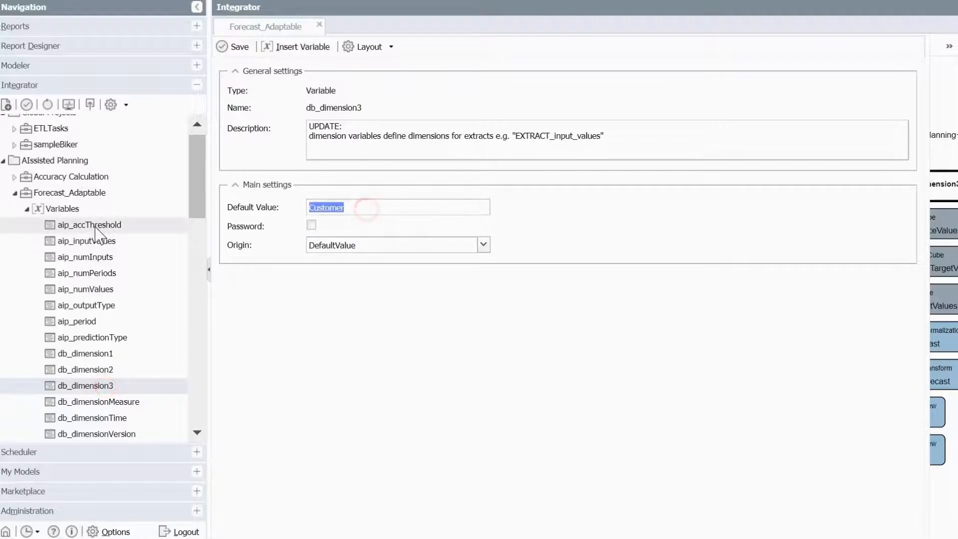
text(PnL Accounts)
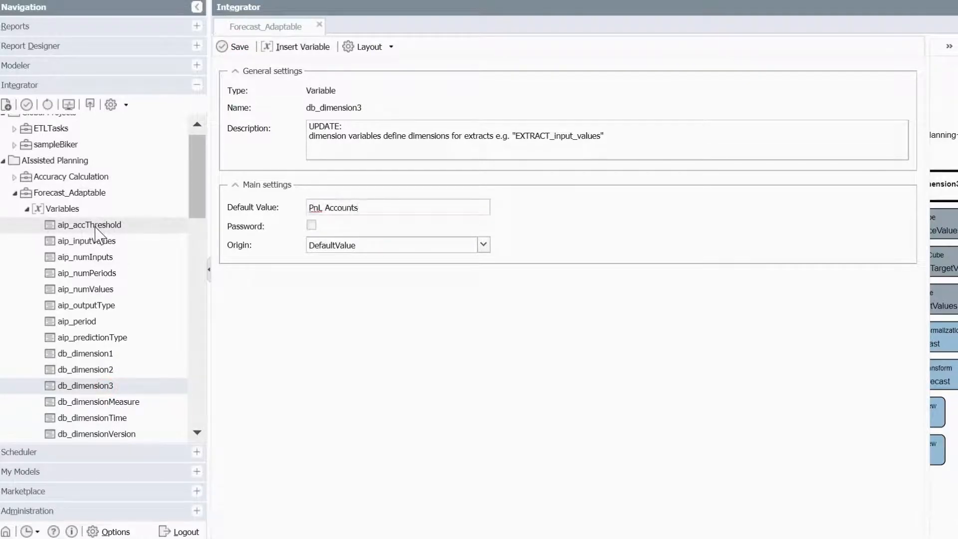
click(235, 47)
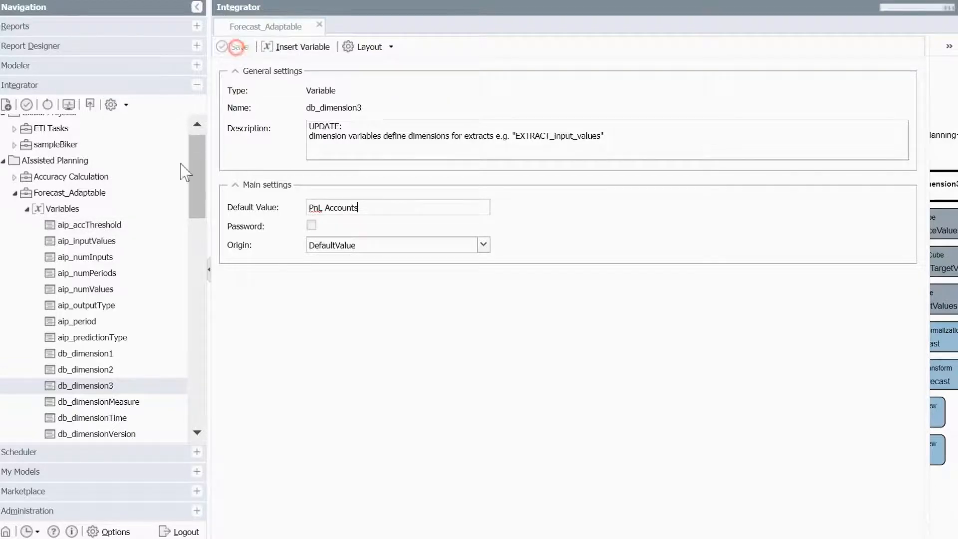
Set the default value of the db_dimensionMeasure variable to Profit and Loss_measure.
scroll(128, 363, down, 2)
click(124, 326)
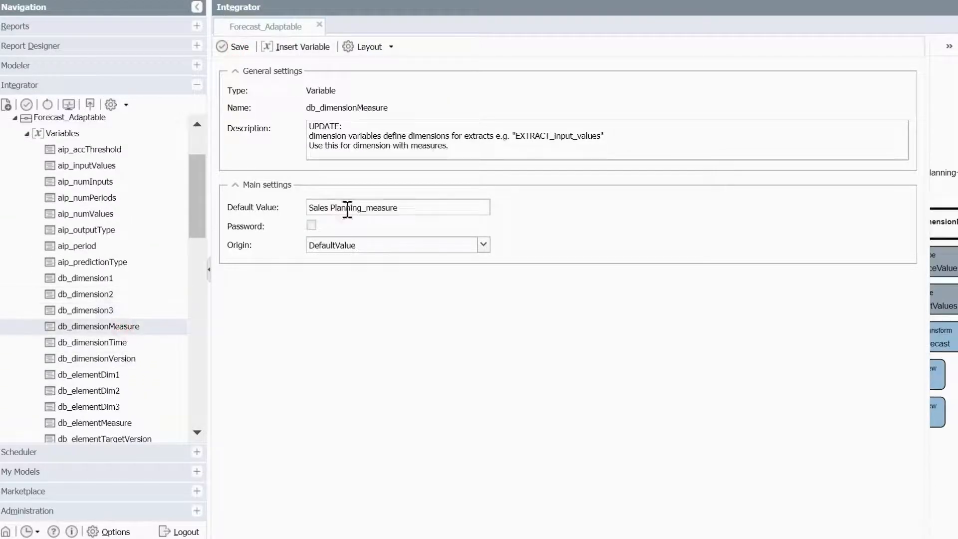
drag(366, 207, 261, 214)
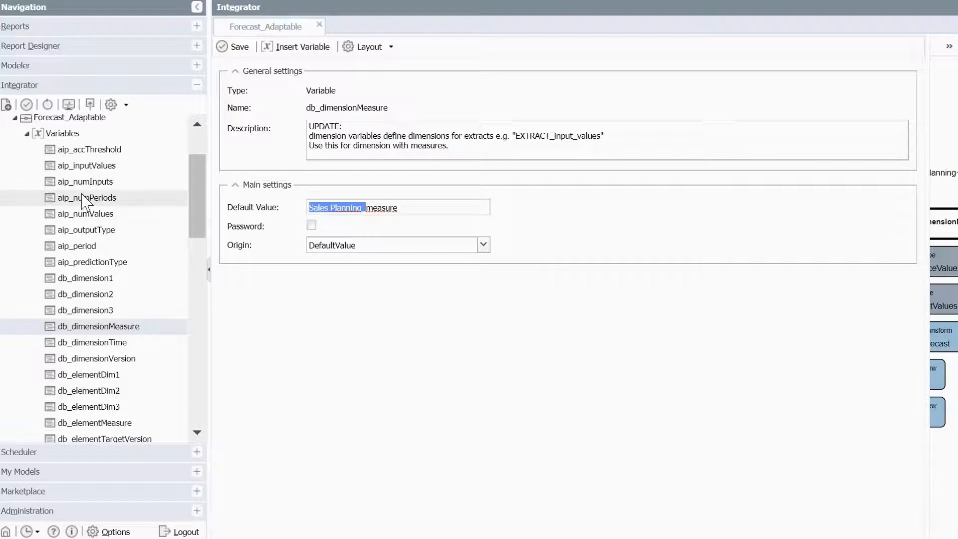
text(Profit an L)
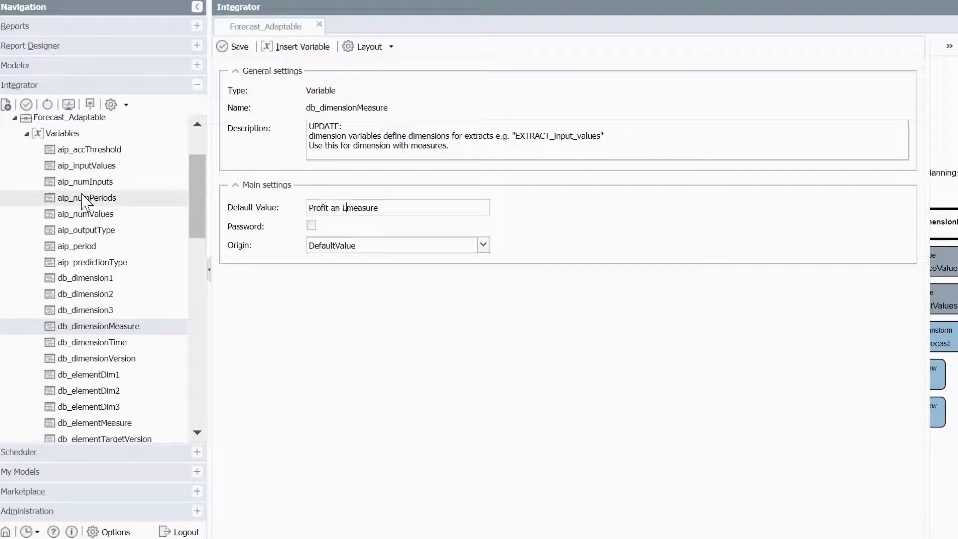
text(oss_)
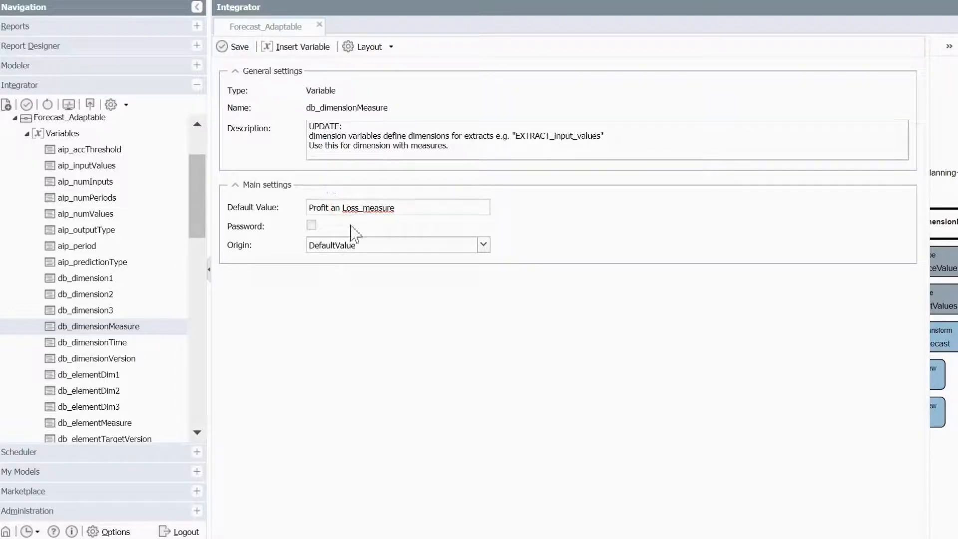
text(d)
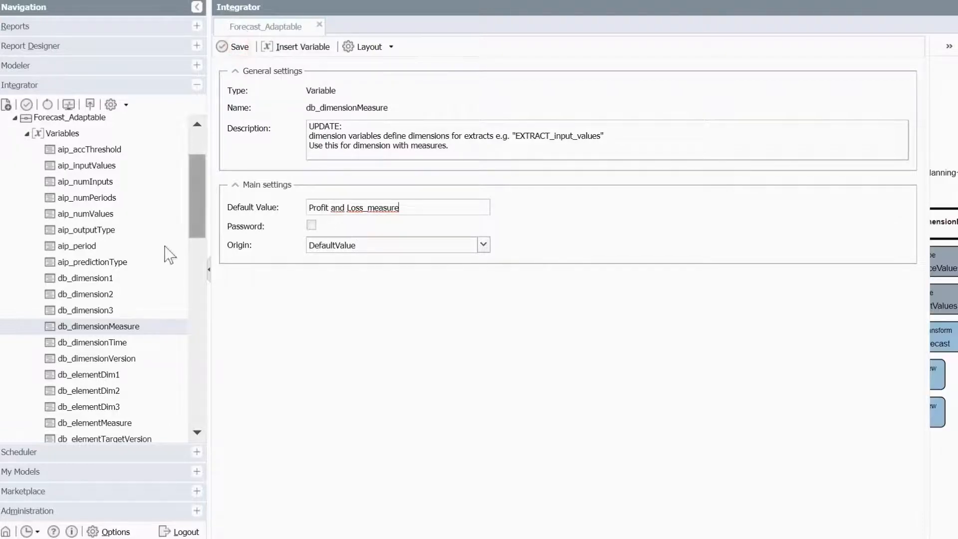
Check the db_dimensionTime and db_dimensionVersion variables, and compare db_elementDim1 with the Legal Entity element in the Profit and Loss spreadsheet view.
click(109, 345)
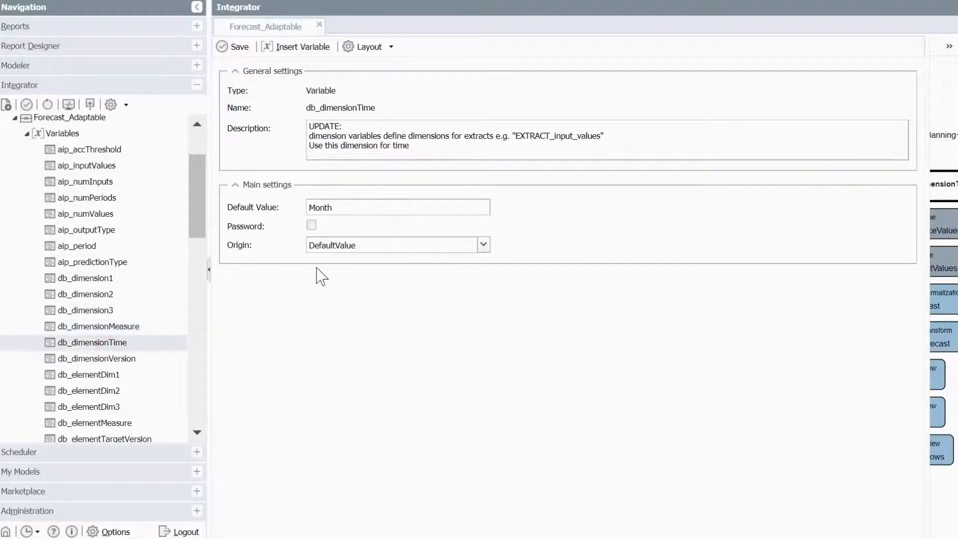
click(119, 357)
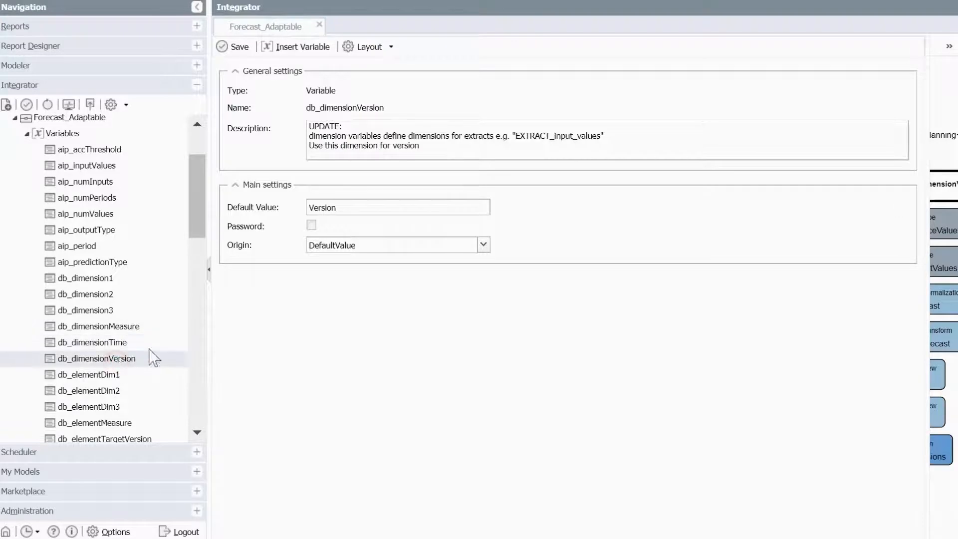
scroll(82, 389, down, 3)
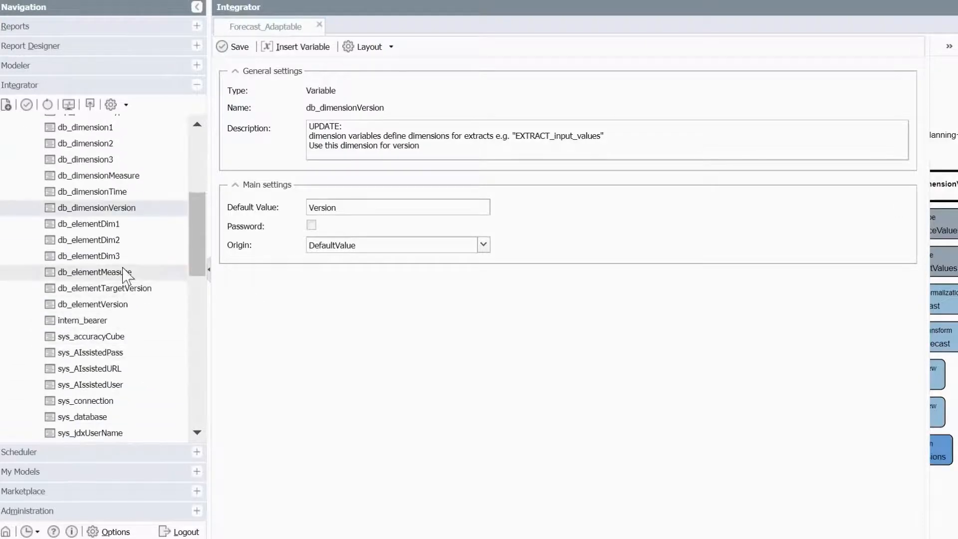
click(120, 223)
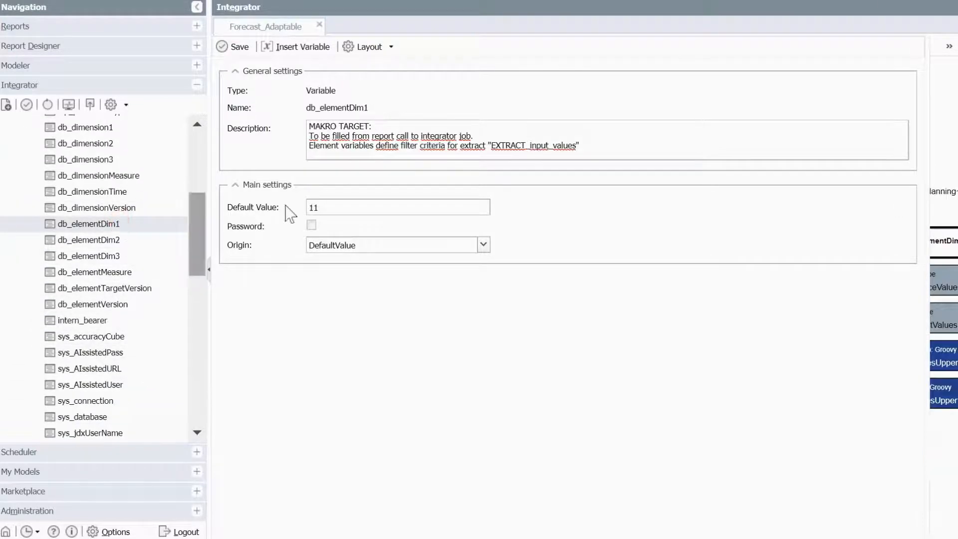
click(351, 207)
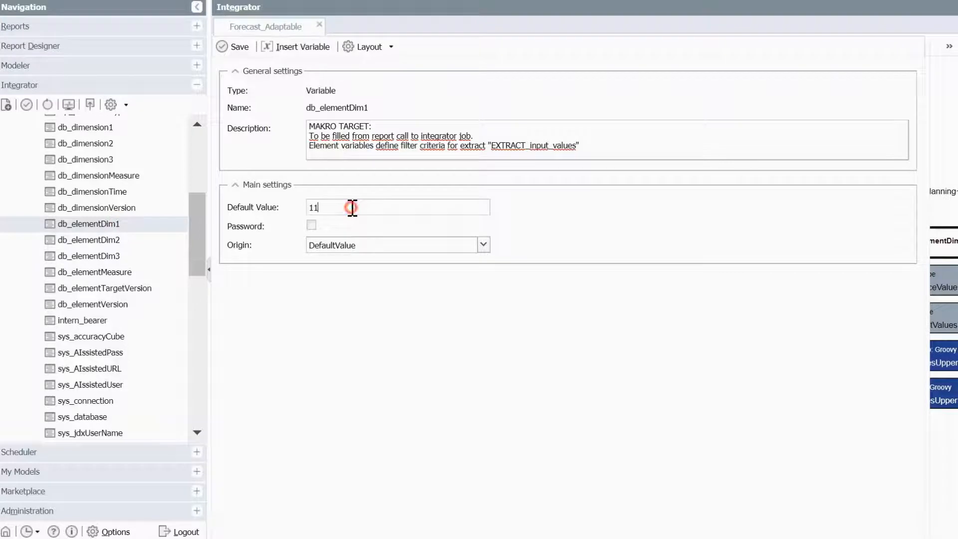
click(127, 45)
click(561, 162)
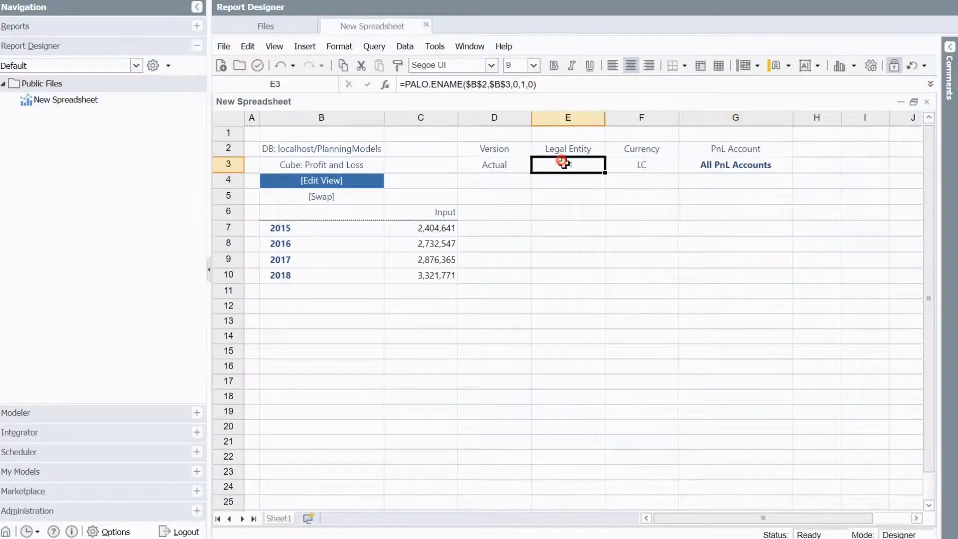
Look up the Currency element in the spreadsheet view, set the default value of db_elementDim2 to LC, and save it.
click(59, 432)
click(82, 239)
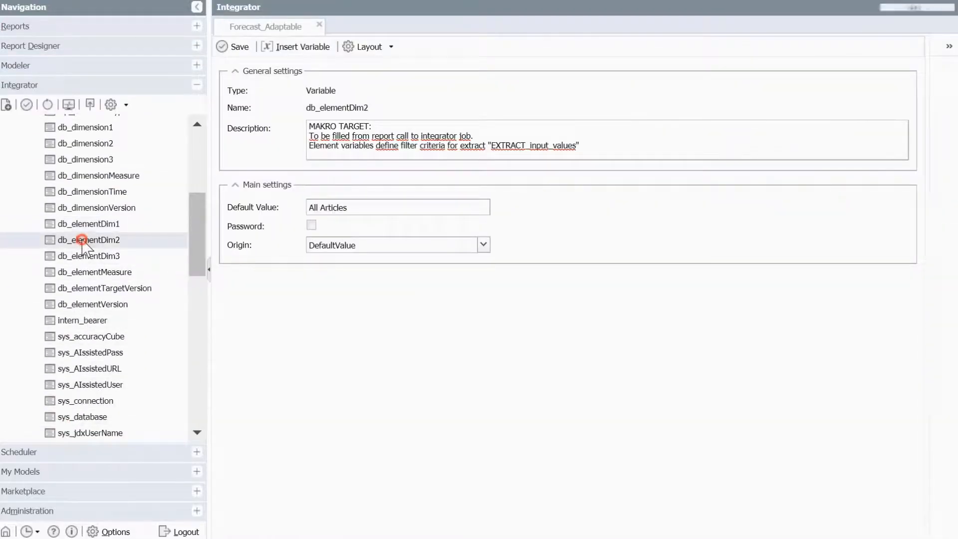
click(58, 46)
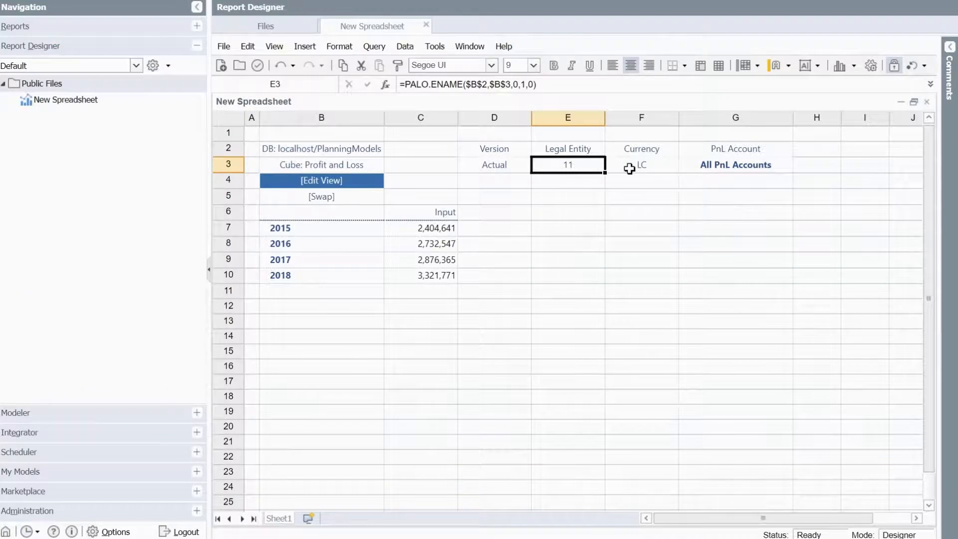
click(630, 168)
click(76, 437)
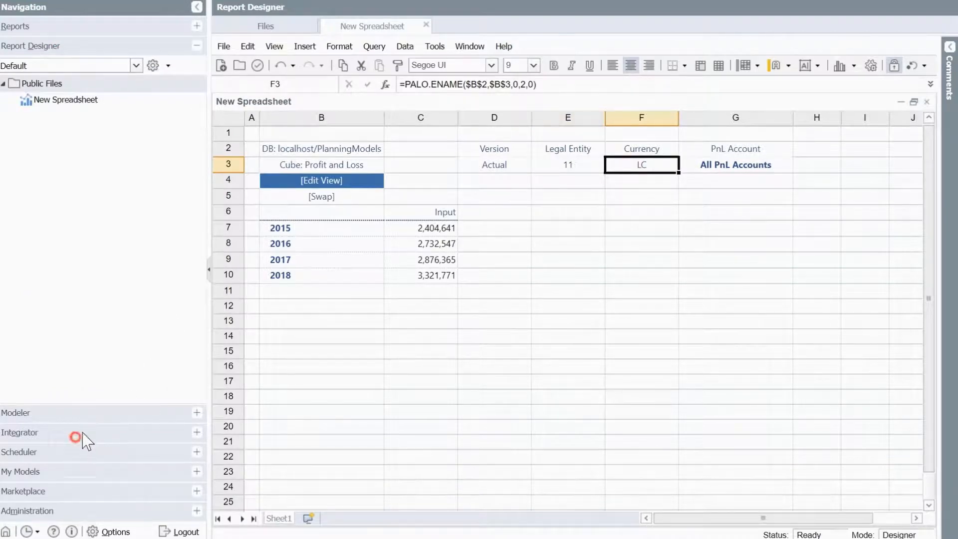
triple_click(371, 209)
text(LC)
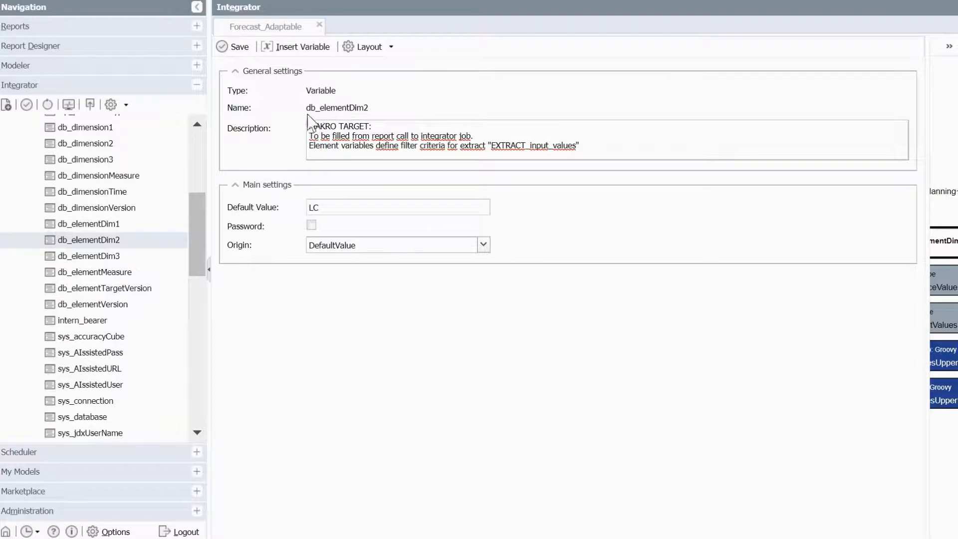
click(242, 48)
Look up the PnL Account element in the spreadsheet view, set the default value of db_elementDim3 to All PnL Acconuts, and save it.
click(122, 256)
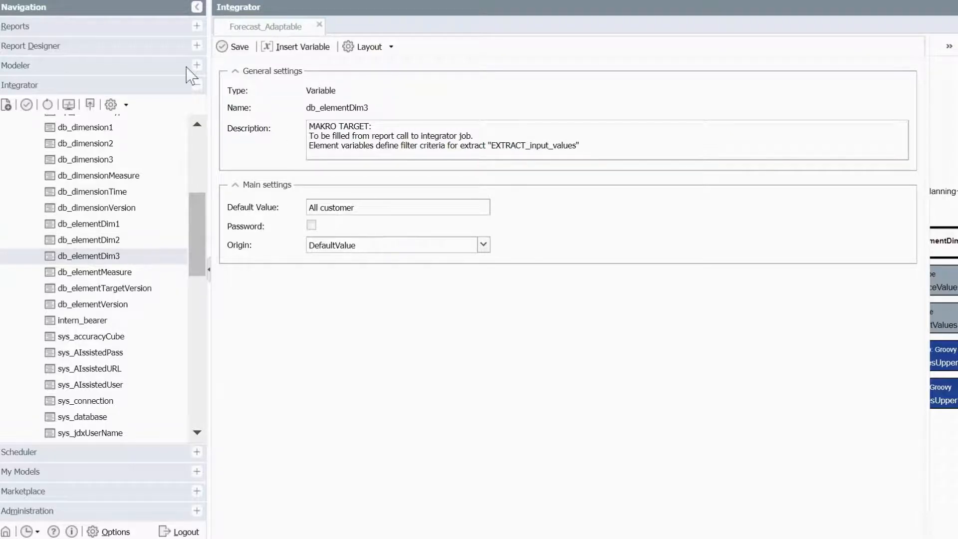
click(102, 47)
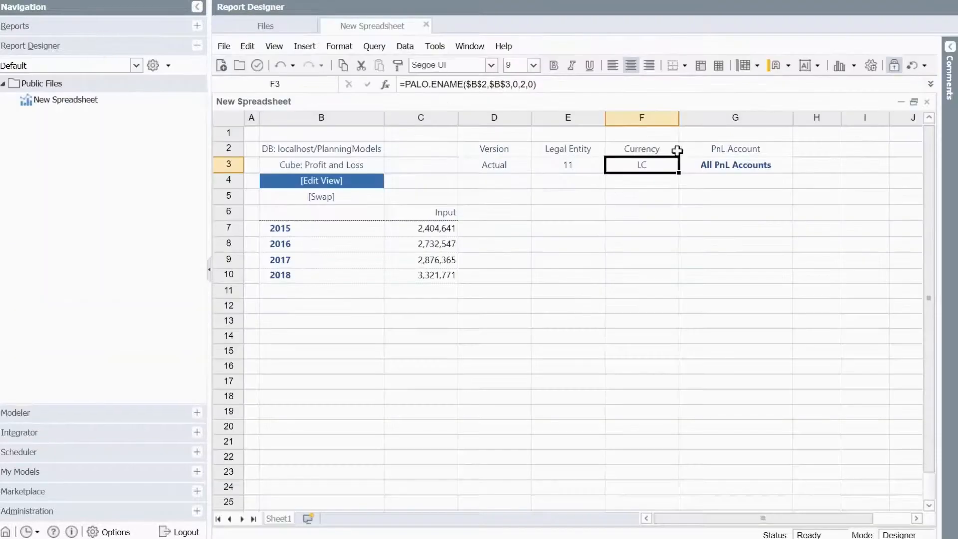
click(747, 167)
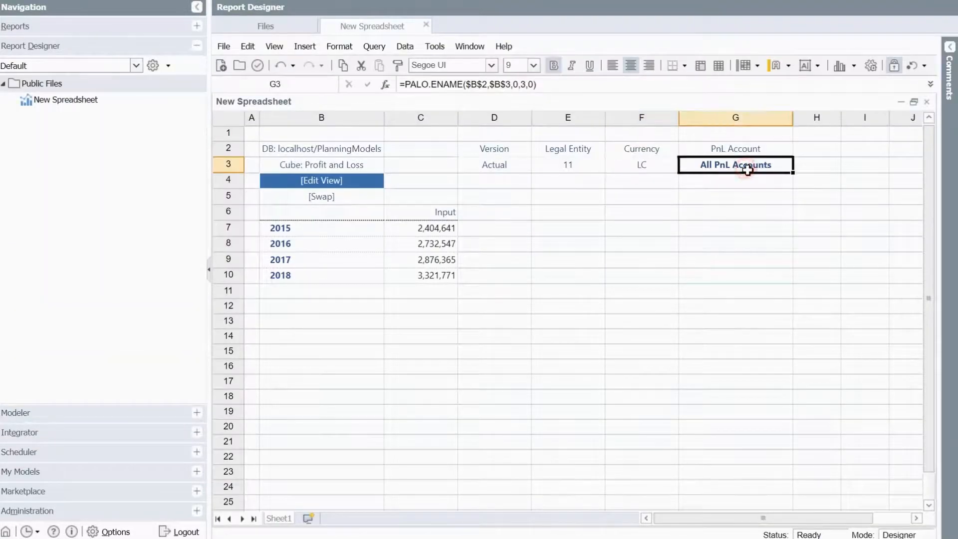
click(70, 433)
drag(420, 208, 326, 206)
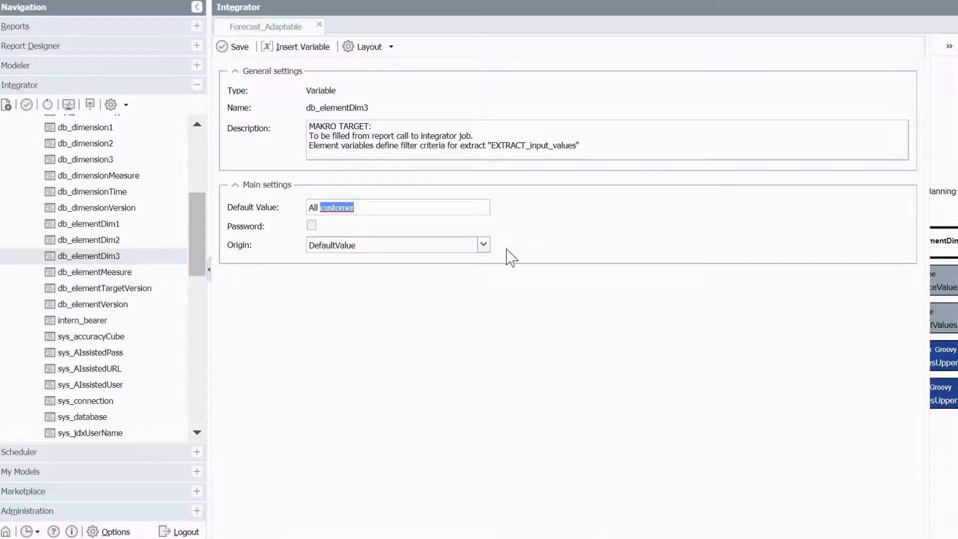
text(PnL Acconut)
click(240, 49)
Review the MAKRO TARGET note in the description of db_elementDim3 and the variable's default value.
drag(393, 128, 278, 122)
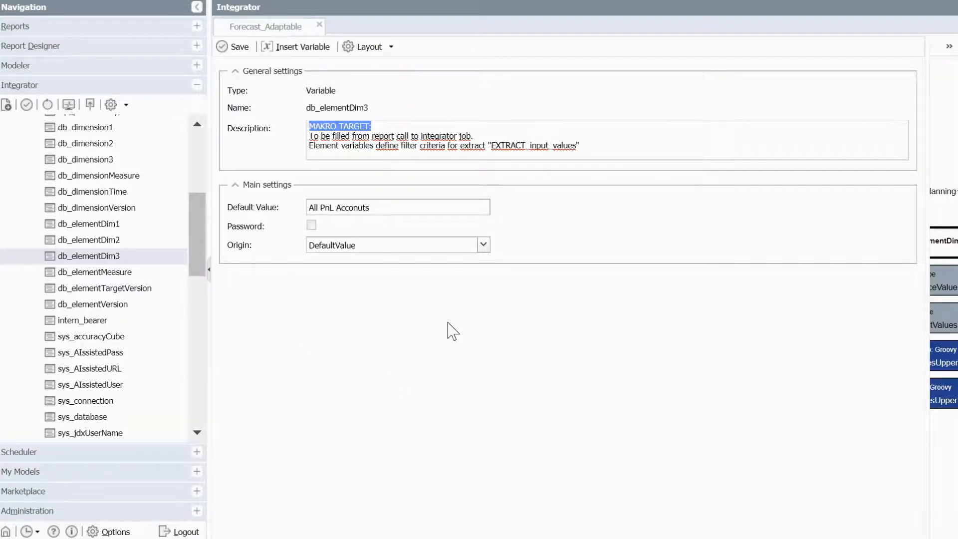
drag(394, 128, 269, 132)
click(368, 329)
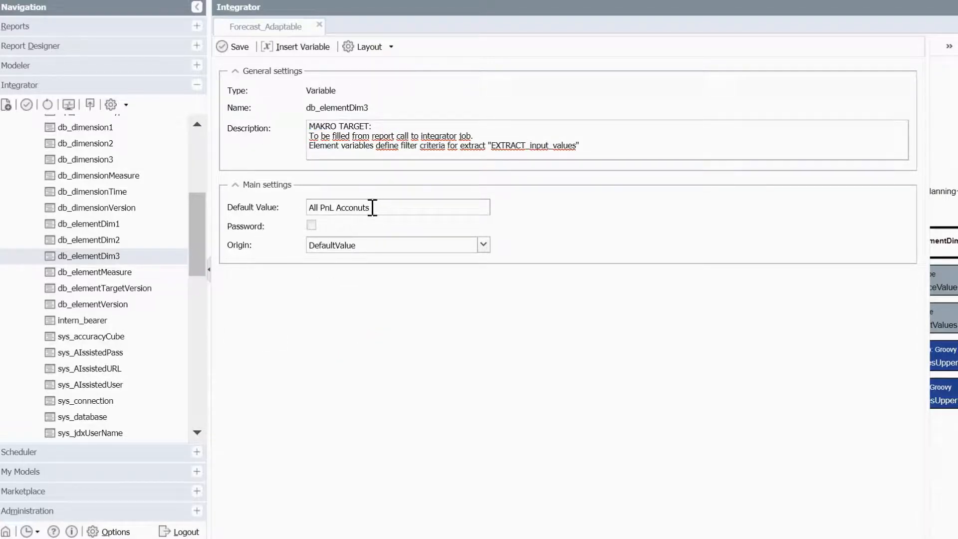
drag(372, 207, 246, 214)
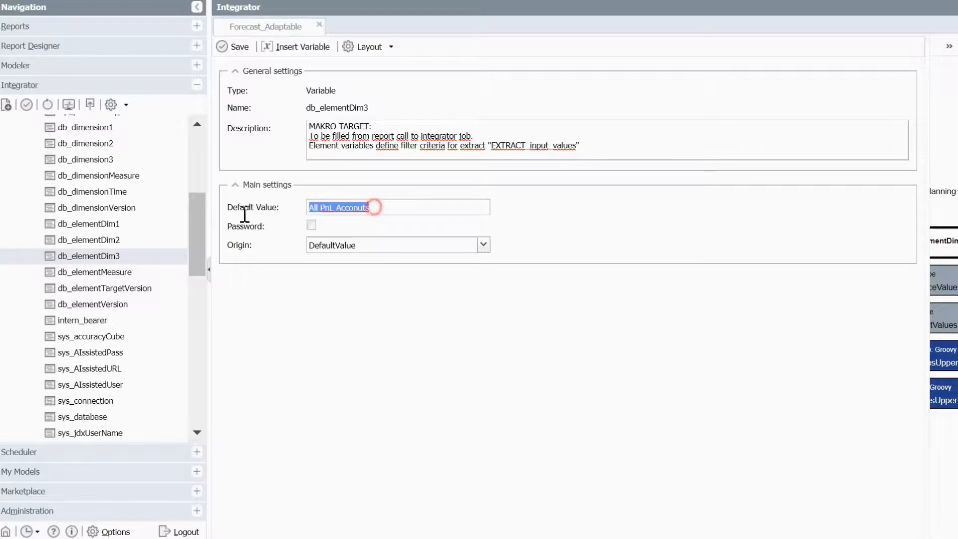
Set the default value of db_elementMeasure to Input, verify it against the measure in the spreadsheet view, and save it.
click(149, 273)
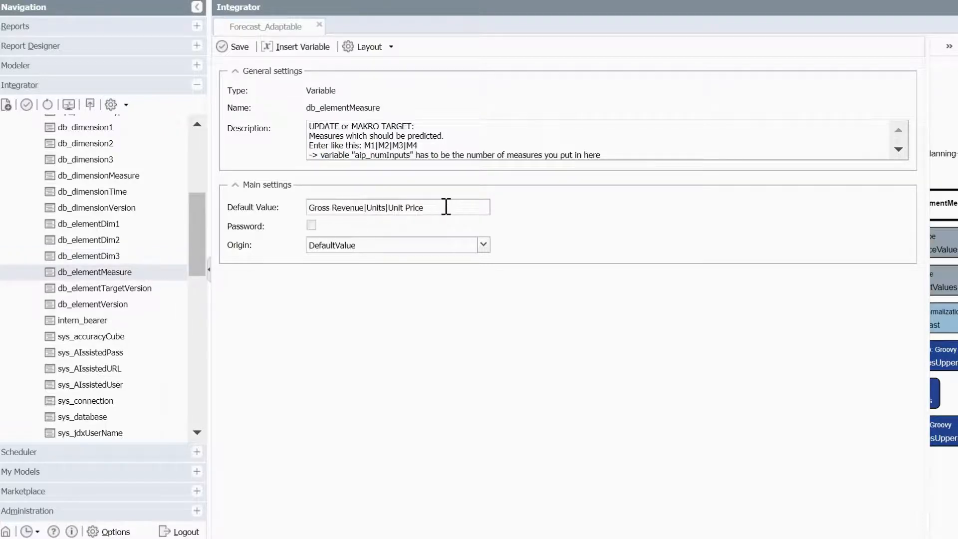
drag(446, 207, 269, 189)
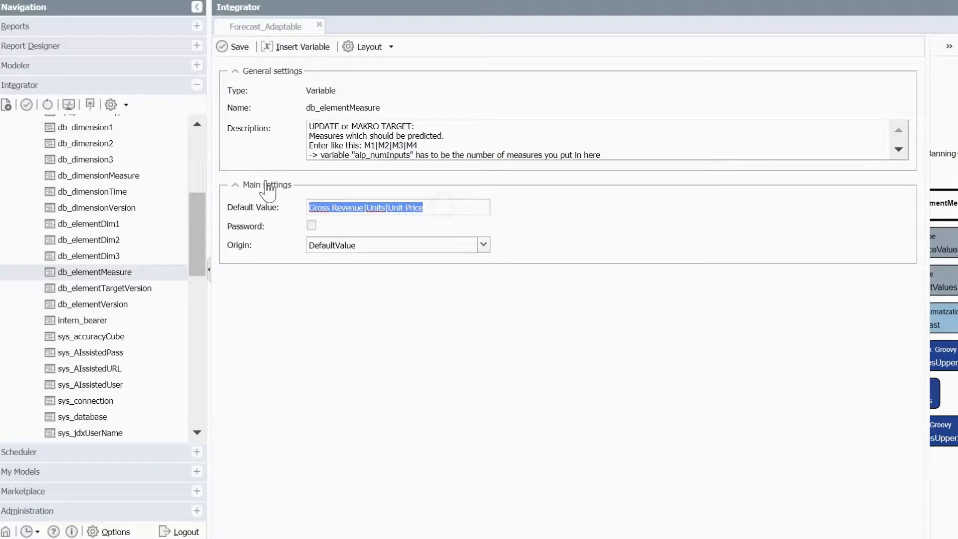
text(Input)
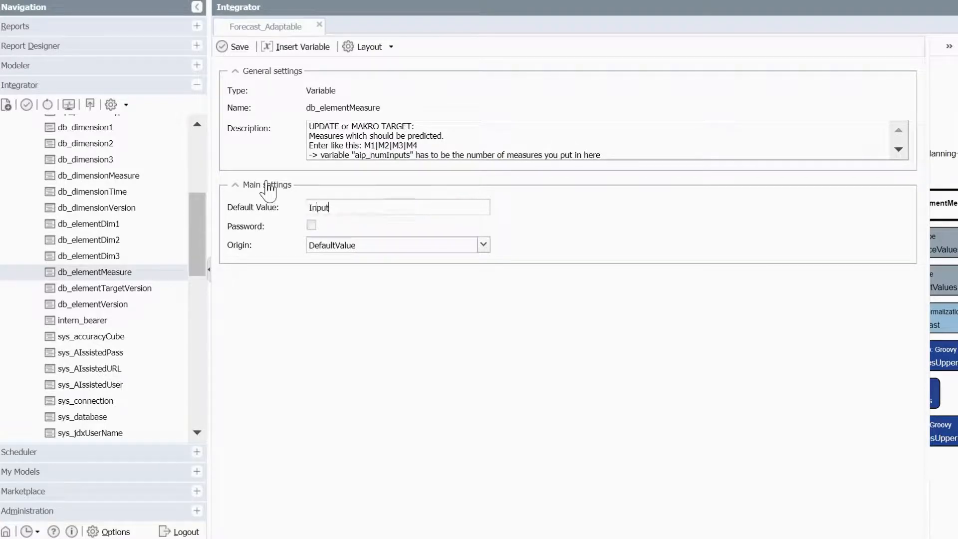
click(90, 45)
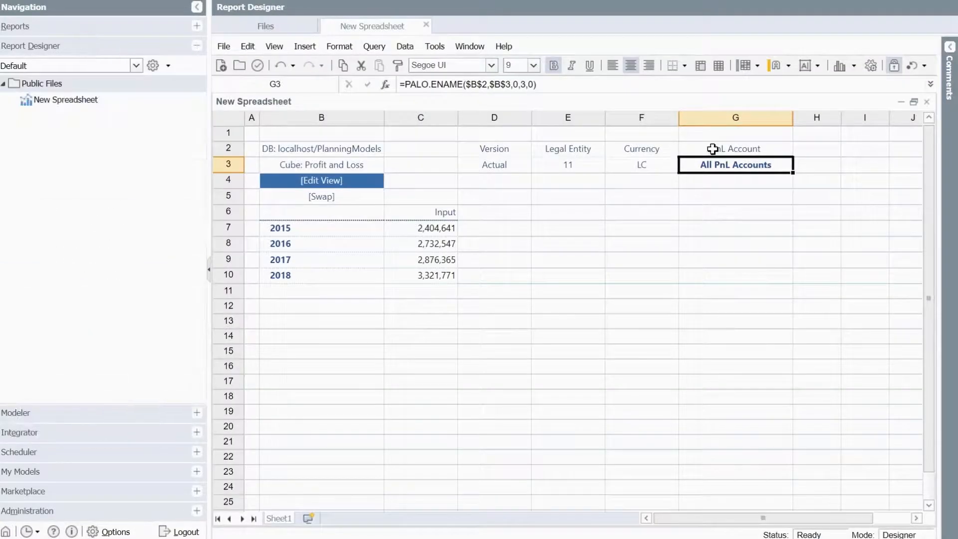
click(428, 213)
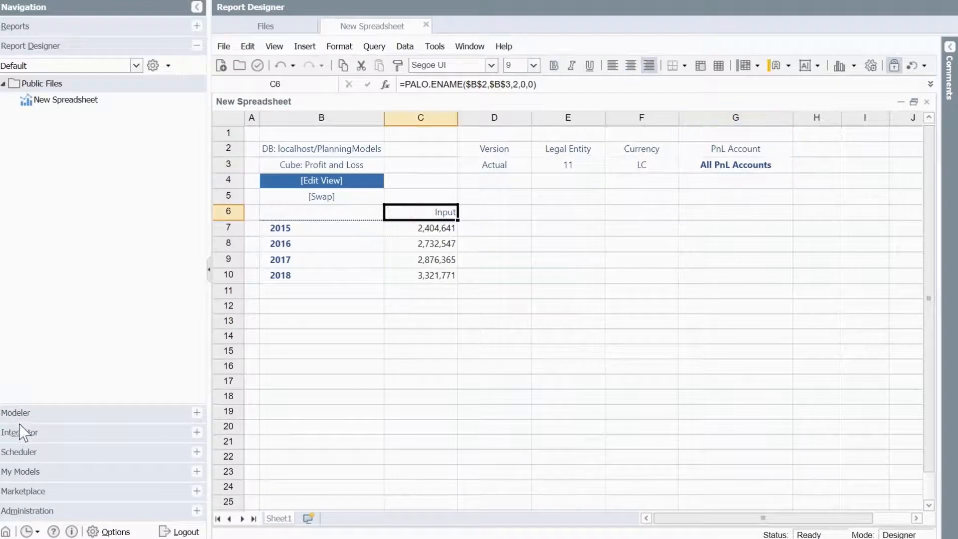
click(38, 433)
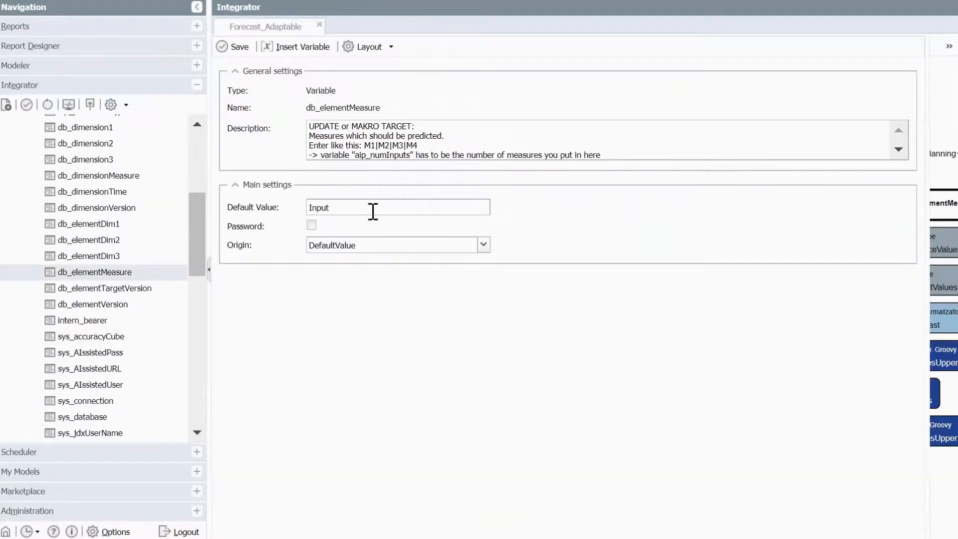
click(233, 47)
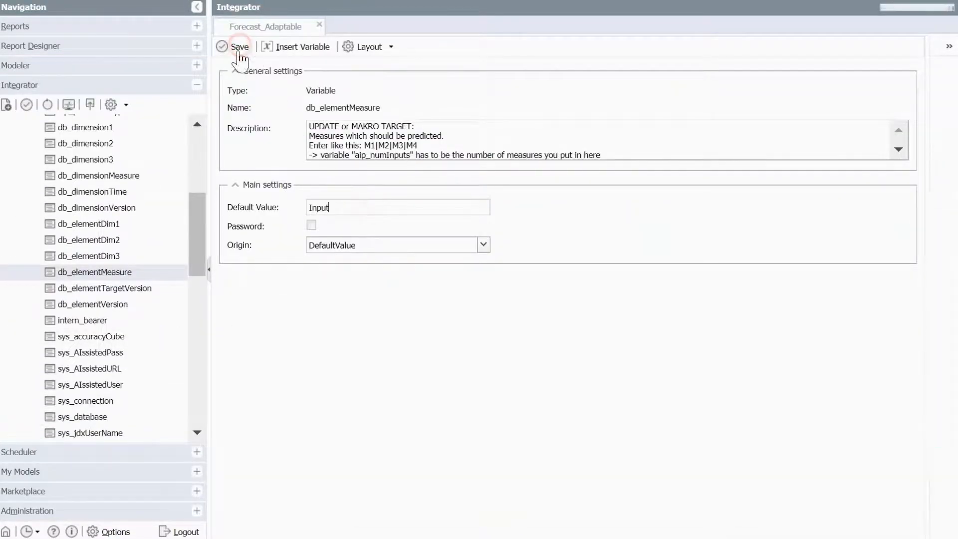
Check the descriptions and default values of the db_elementTargetVersion and db_elementVersion variables.
click(123, 291)
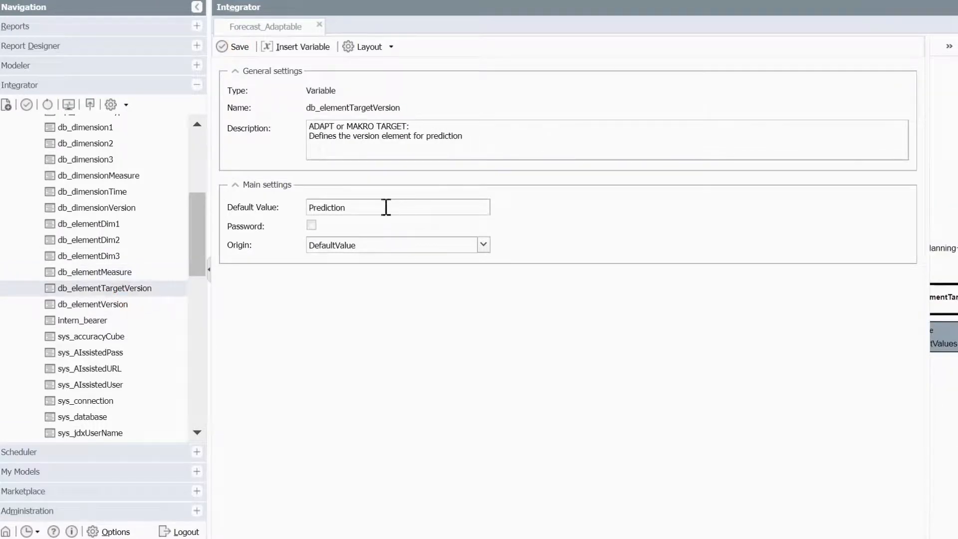
click(385, 207)
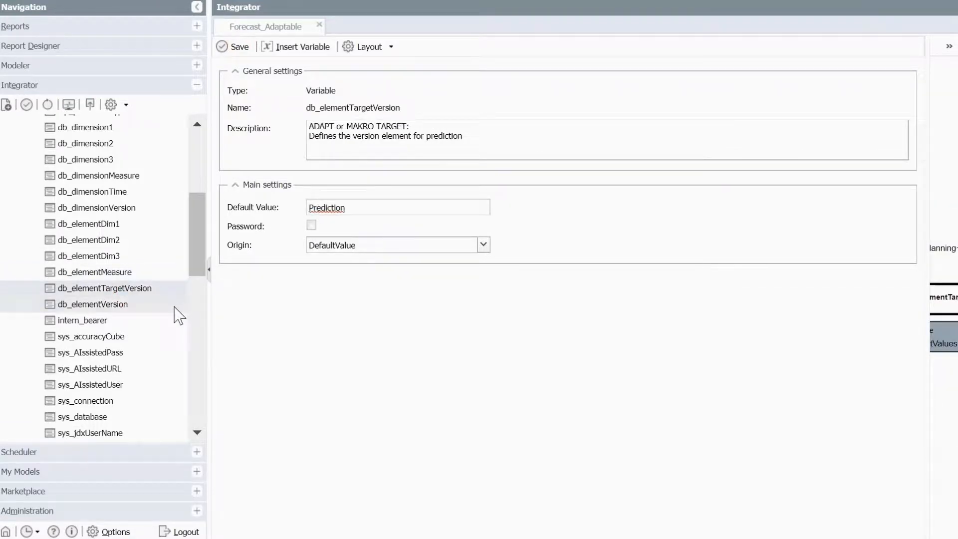
click(122, 305)
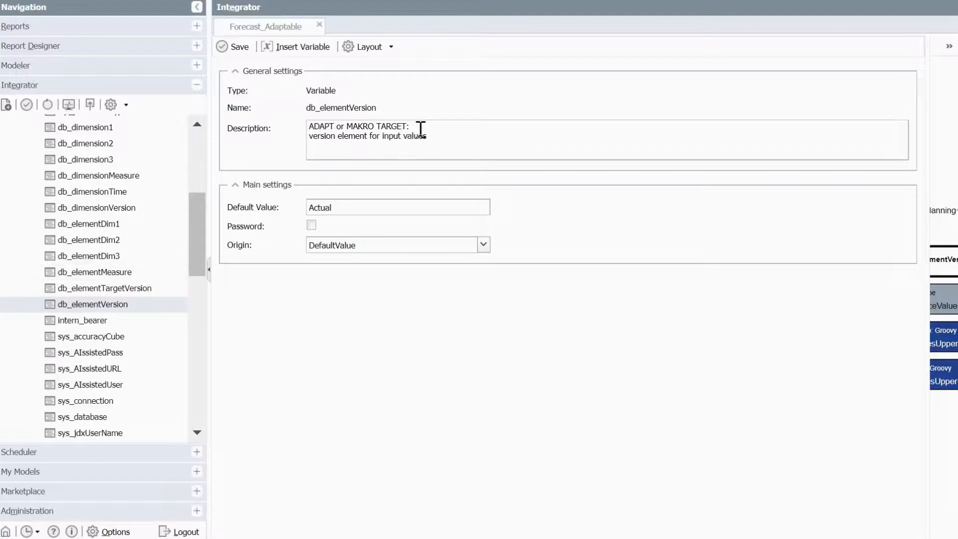
Review the descriptions and default values of the db_elementVersion, time_targetYear and sys_connection variables.
drag(420, 129, 257, 128)
click(342, 325)
scroll(110, 319, down, 3)
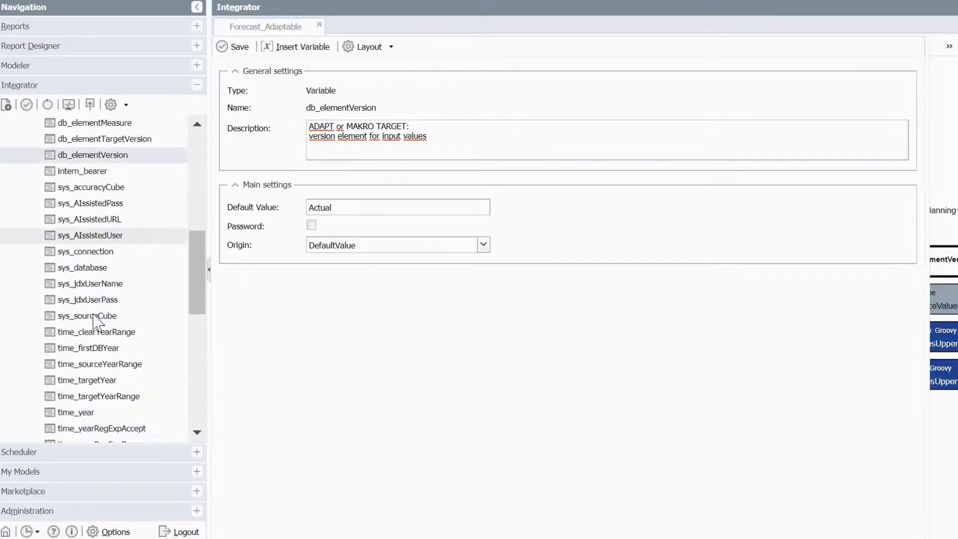
scroll(111, 325, down, 2)
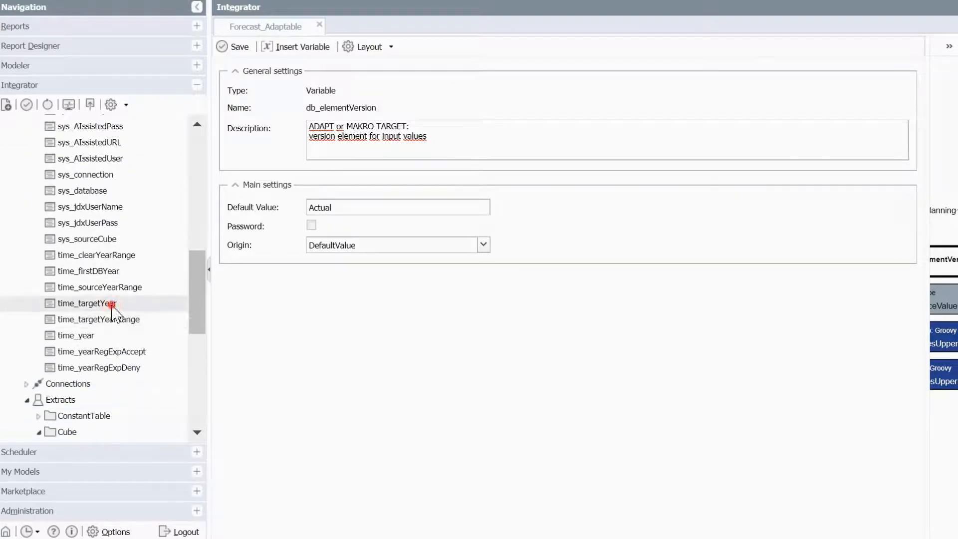
click(109, 303)
drag(391, 125, 308, 126)
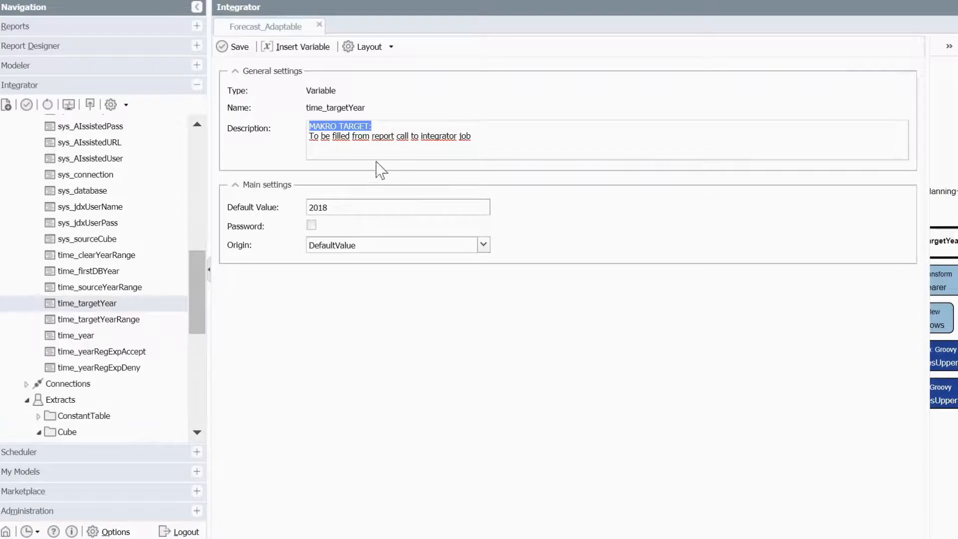
click(377, 127)
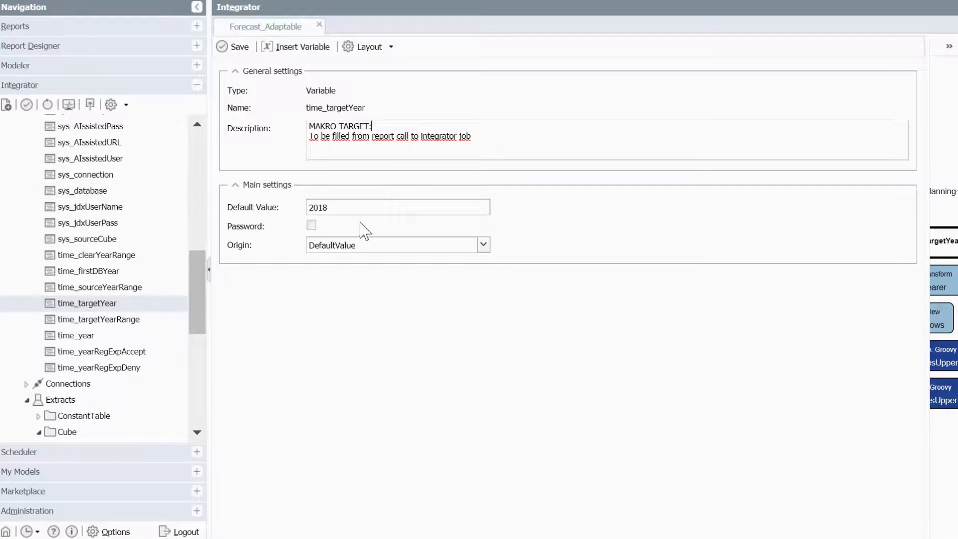
click(100, 176)
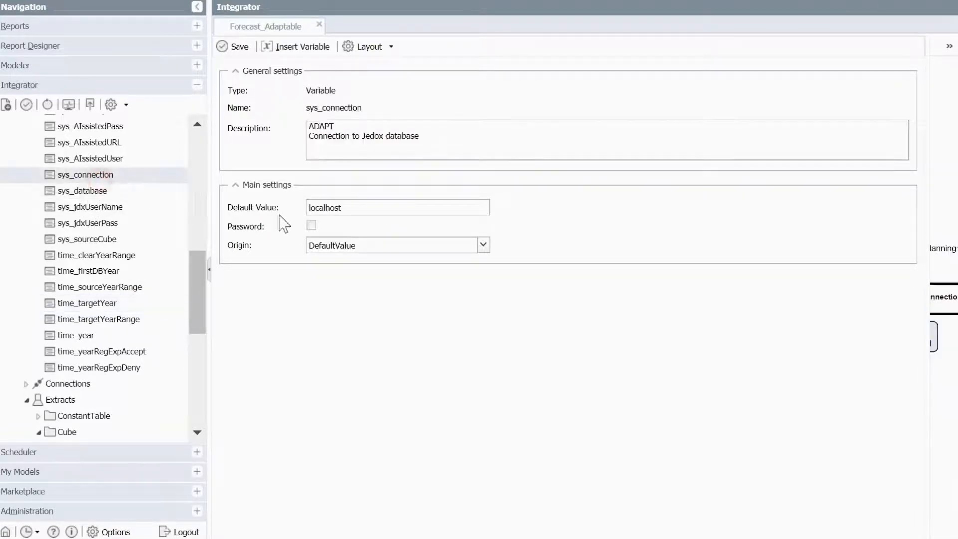
Set the default value of the sys_database variable to PlanningModels and save it.
click(104, 195)
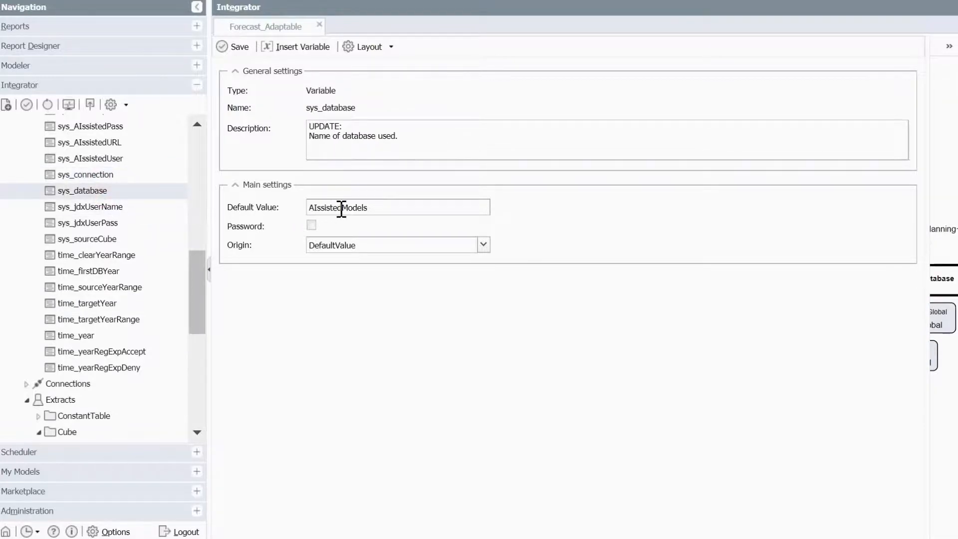
drag(342, 210, 193, 212)
text(Planning)
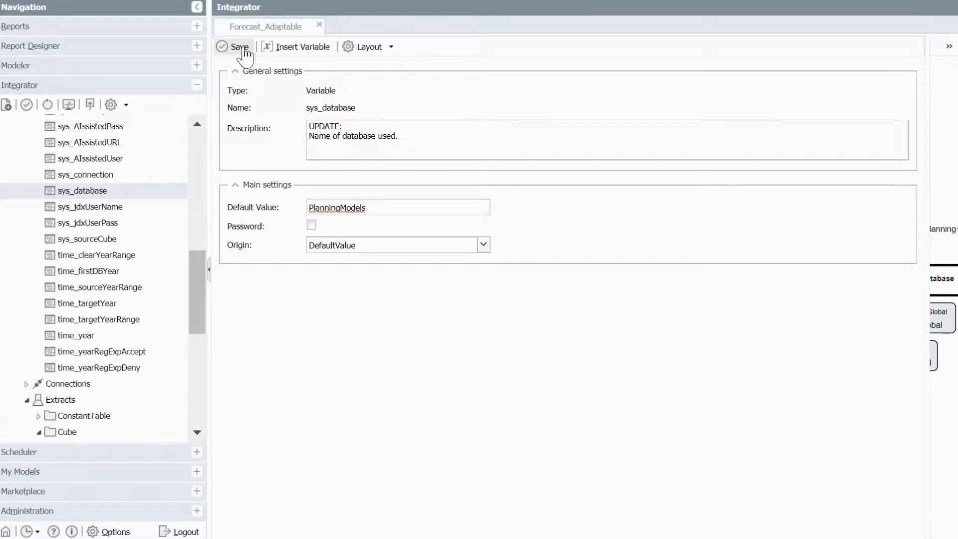
click(243, 47)
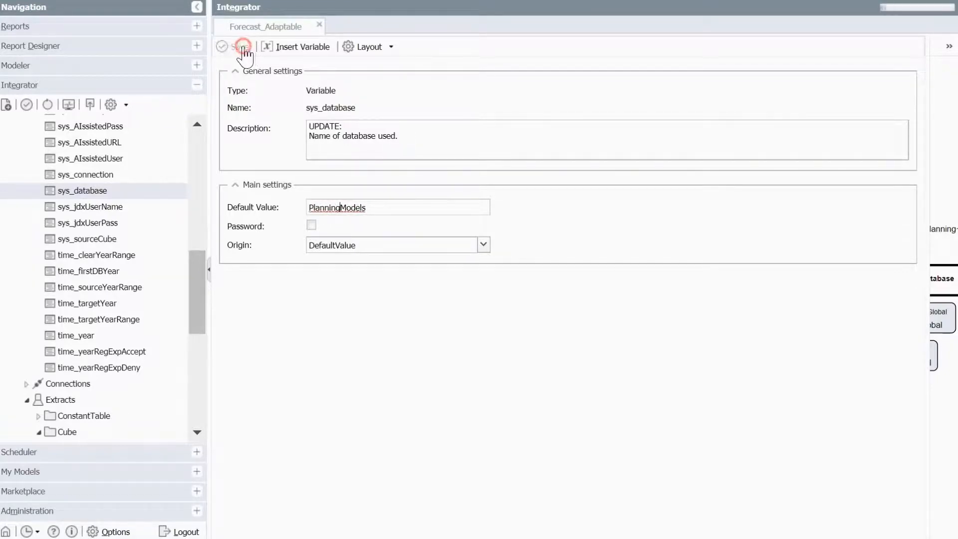
Set the default value of the sys_sourceCube variable to Profit and Loss and save it.
click(102, 238)
drag(390, 208, 151, 210)
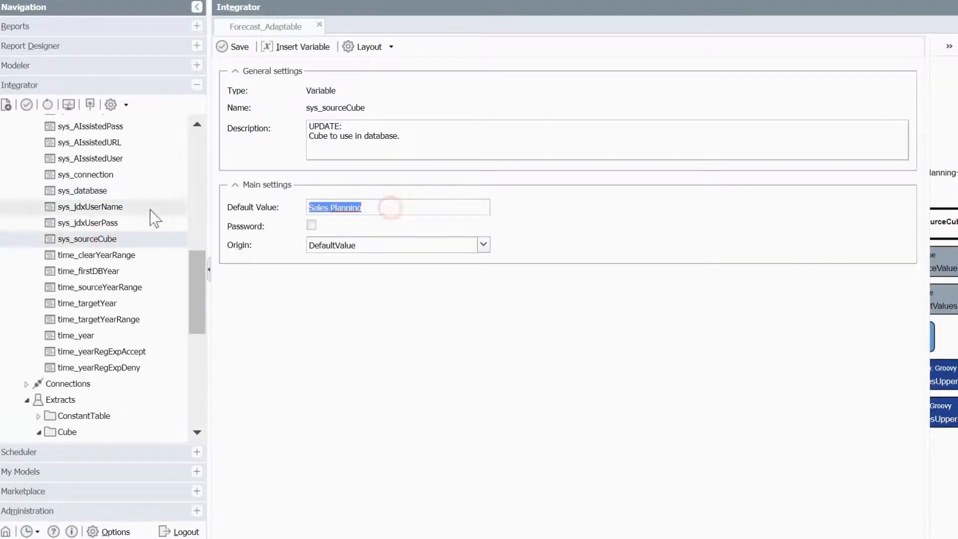
text(Profit and Loss)
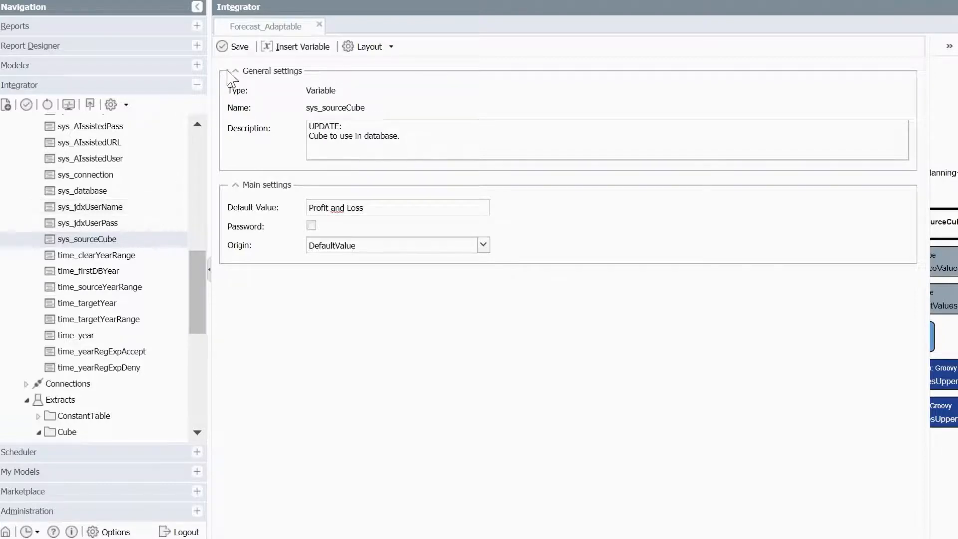
click(237, 45)
Preview the data of the EXTRACT_sourceValues cube extract with 50 lines to check the input records.
scroll(142, 210, up, 1)
scroll(141, 209, up, 8)
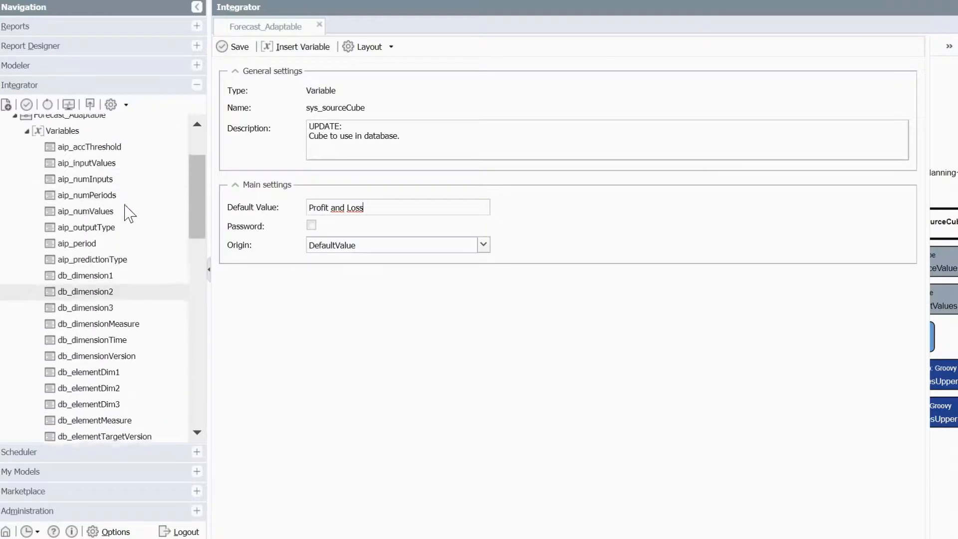
click(27, 211)
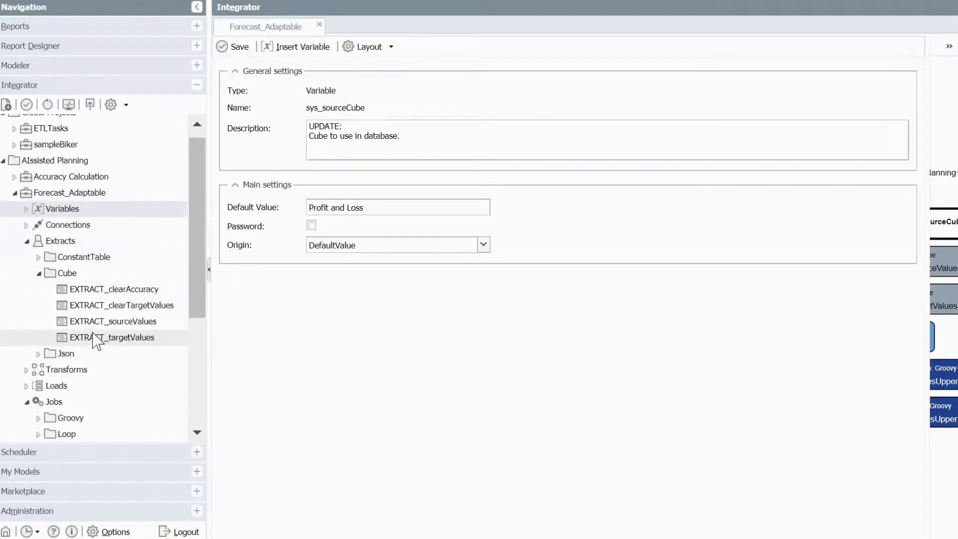
click(93, 323)
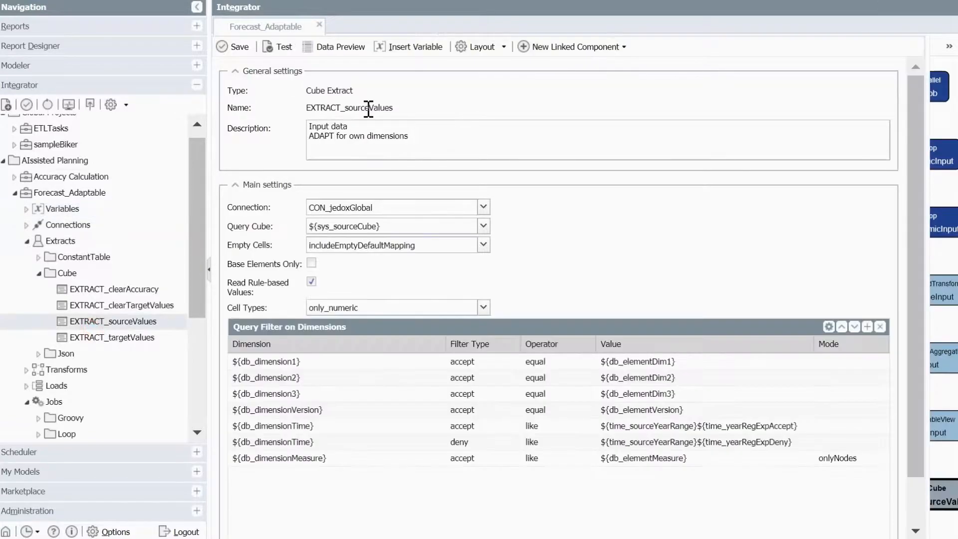
click(339, 52)
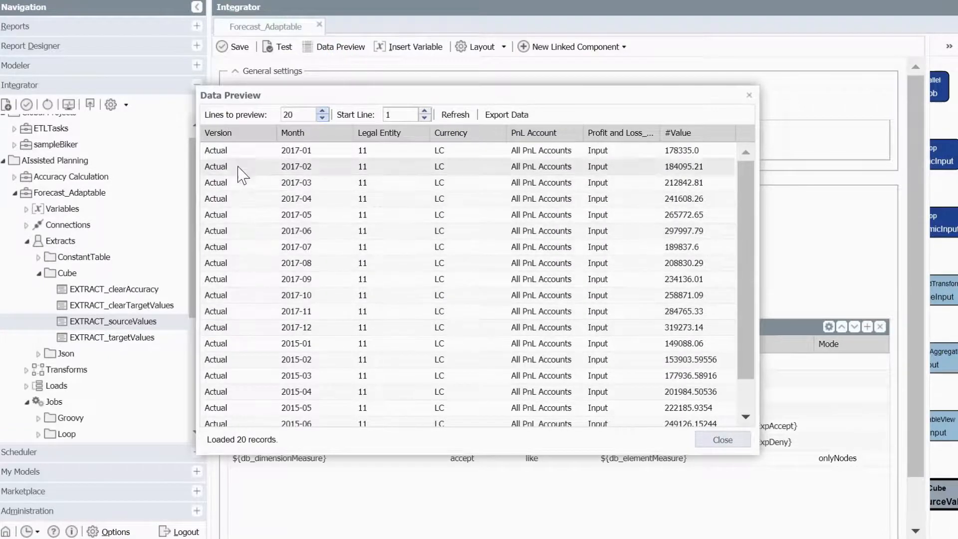
drag(302, 115, 234, 127)
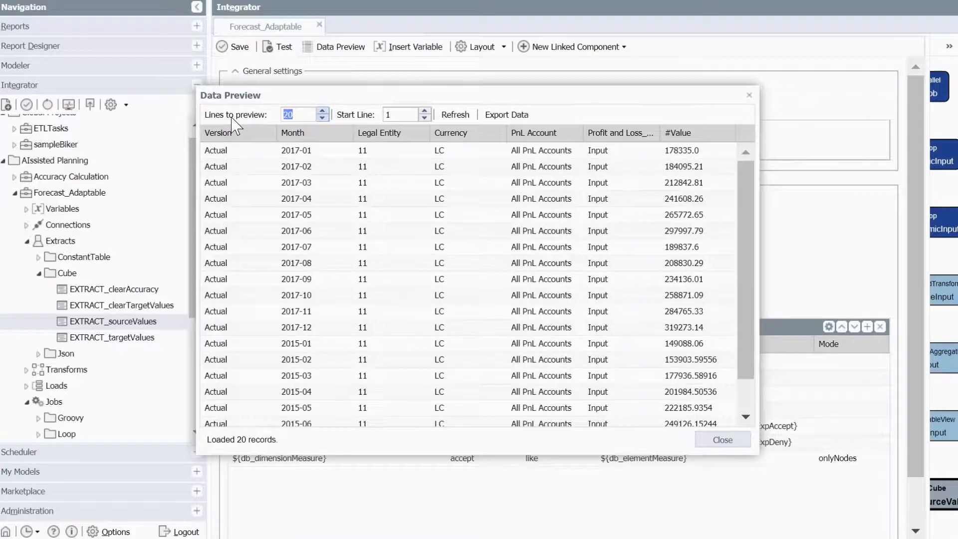
key(Return)
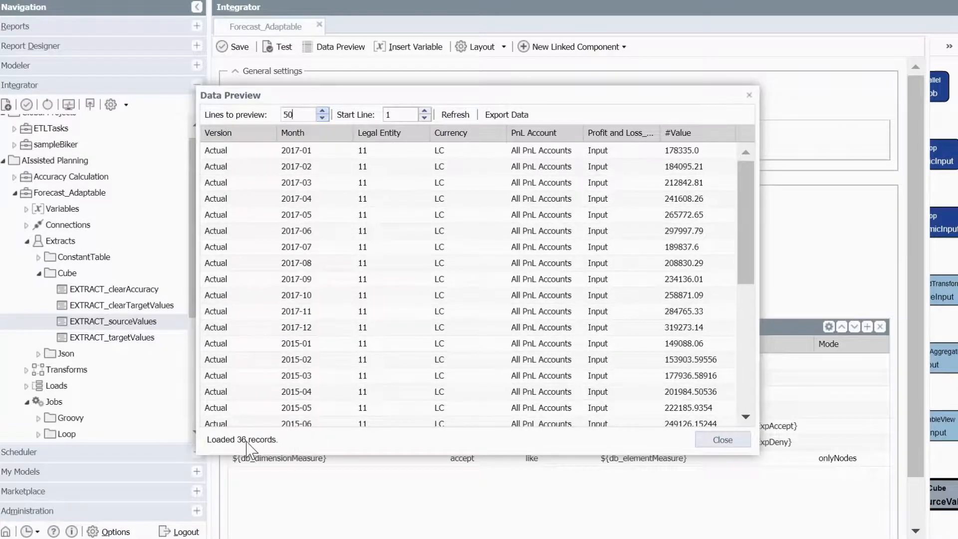
click(724, 446)
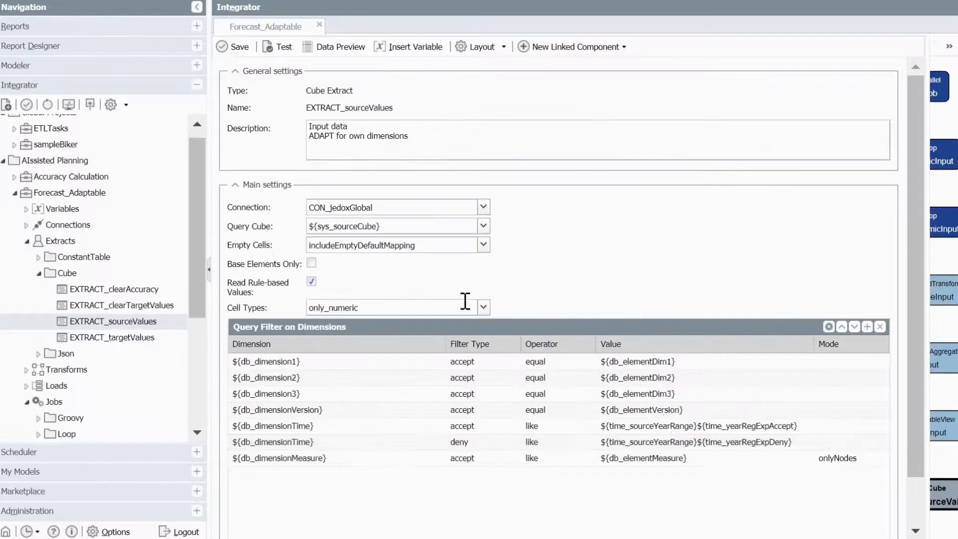
Preview the data of the EXTRACT_targetValues cube extract with 50 lines and look through the versions and months of its records.
click(144, 338)
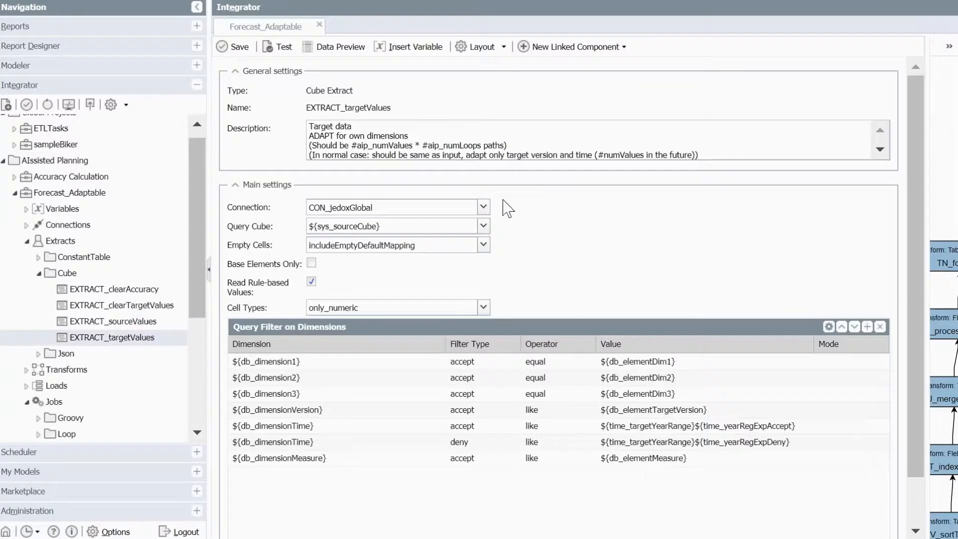
click(327, 48)
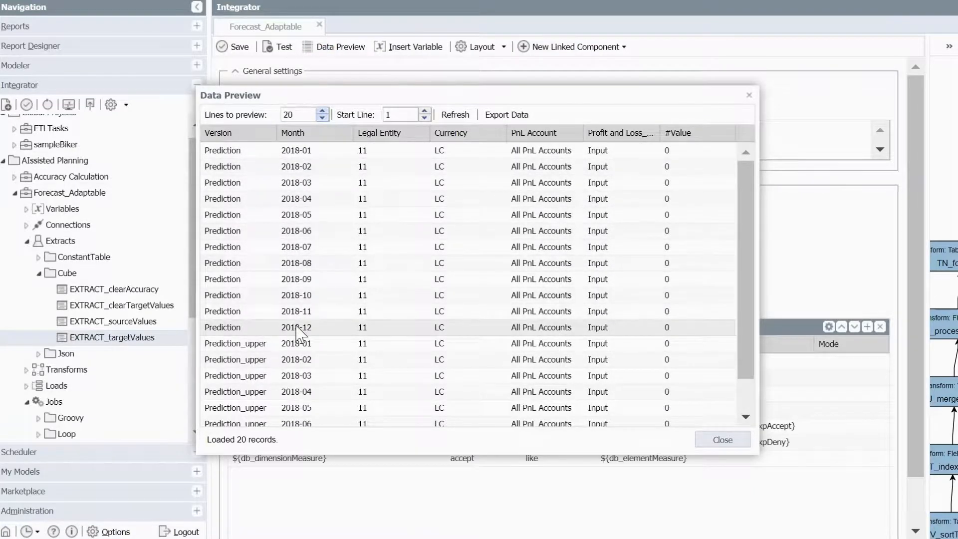
scroll(264, 249, down, 1)
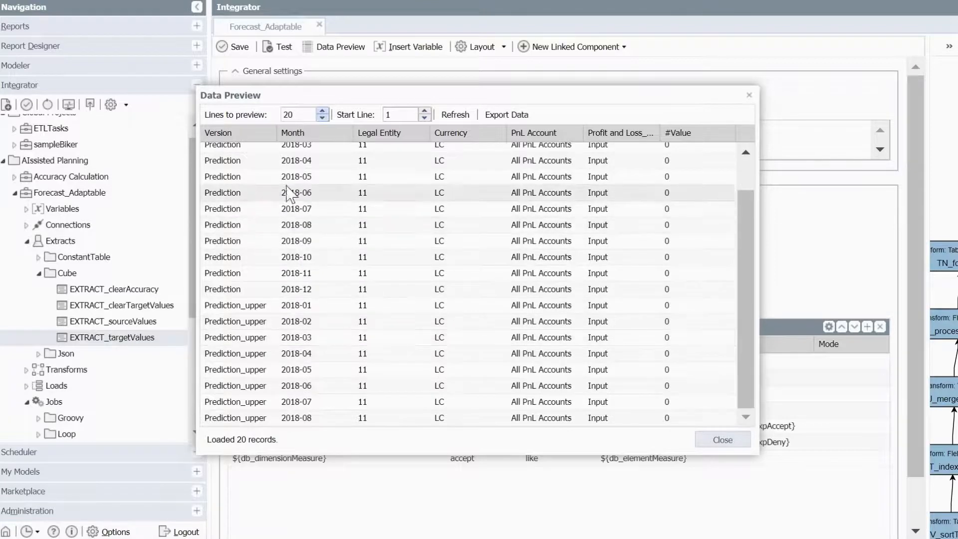
drag(299, 114, 232, 113)
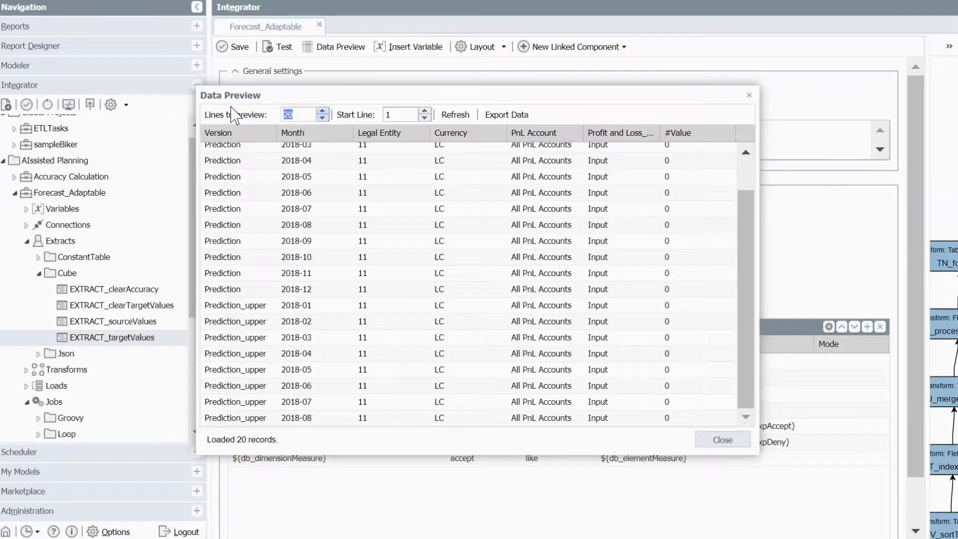
text(50)
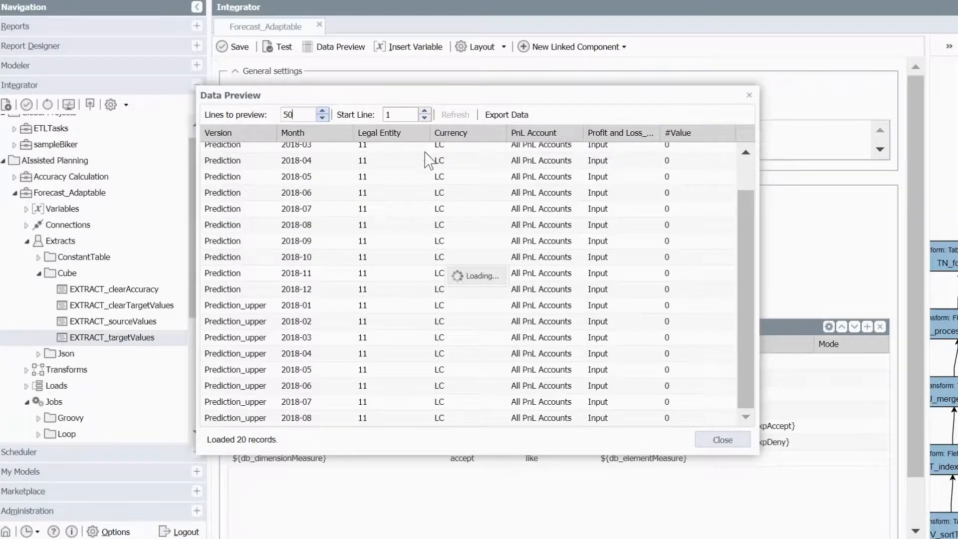
scroll(277, 246, down, 4)
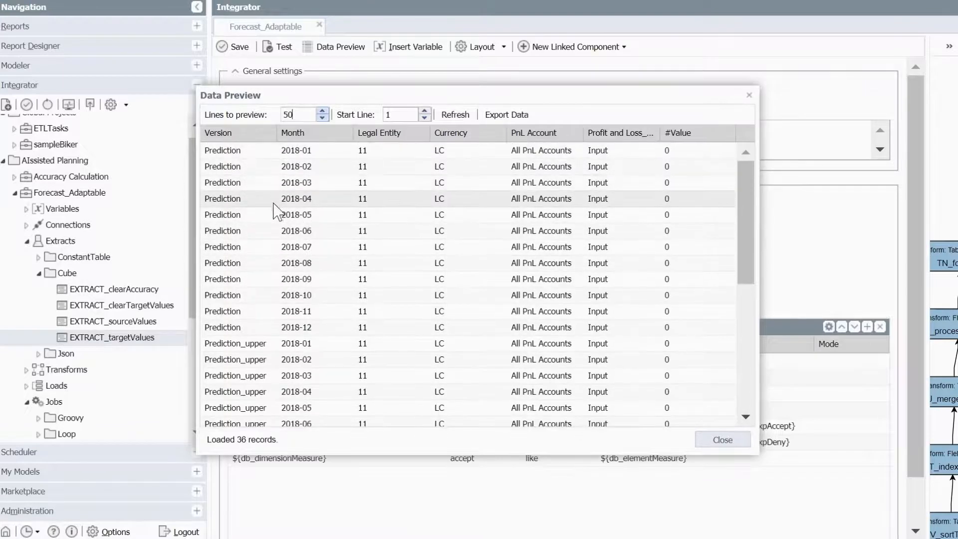
scroll(277, 245, down, 2)
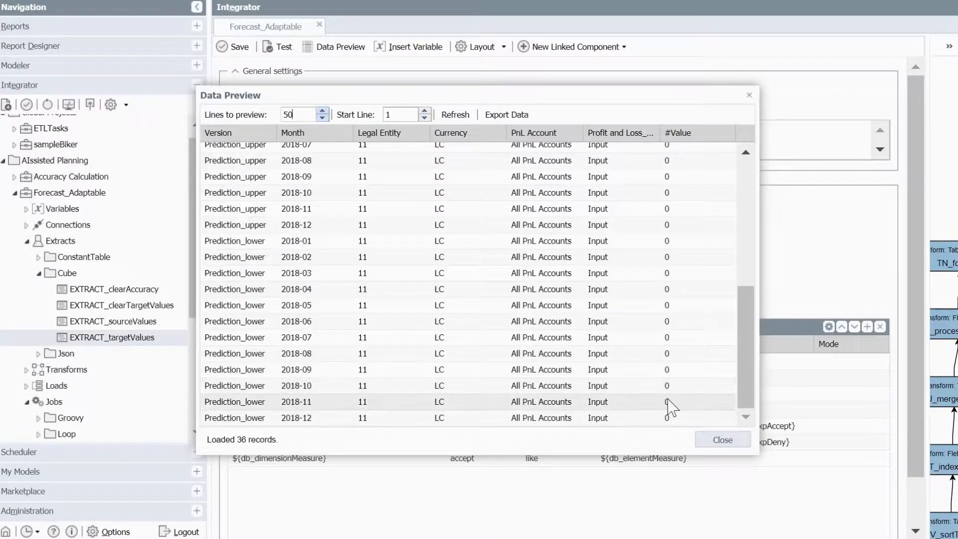
scroll(687, 351, up, 6)
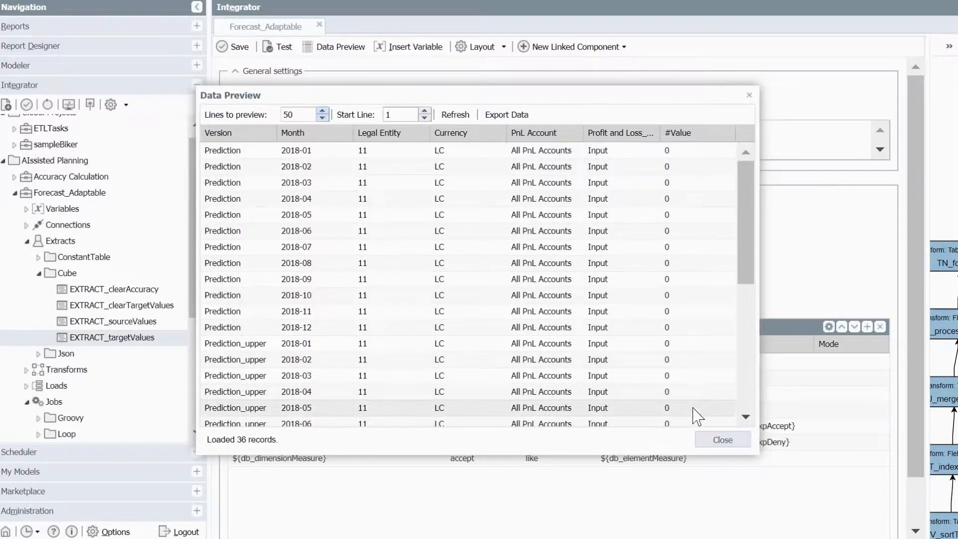
click(726, 439)
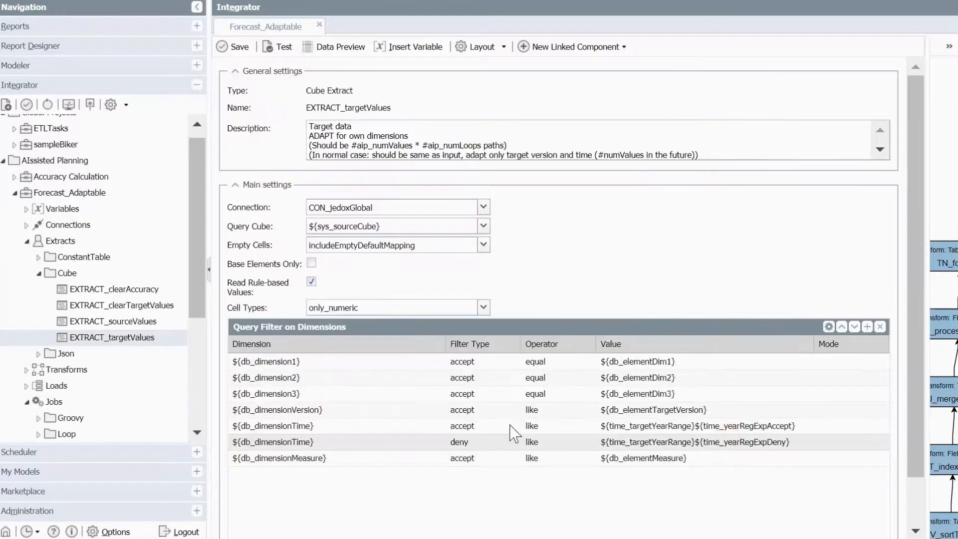
Review the description and constant values of the CT_variablesPreset extract in Forecast_Adaptable.
click(39, 274)
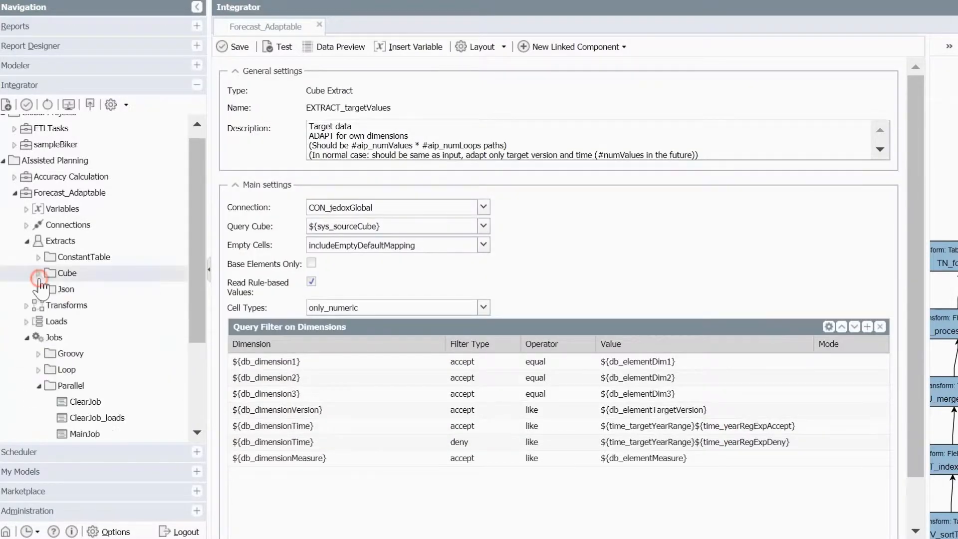
click(31, 246)
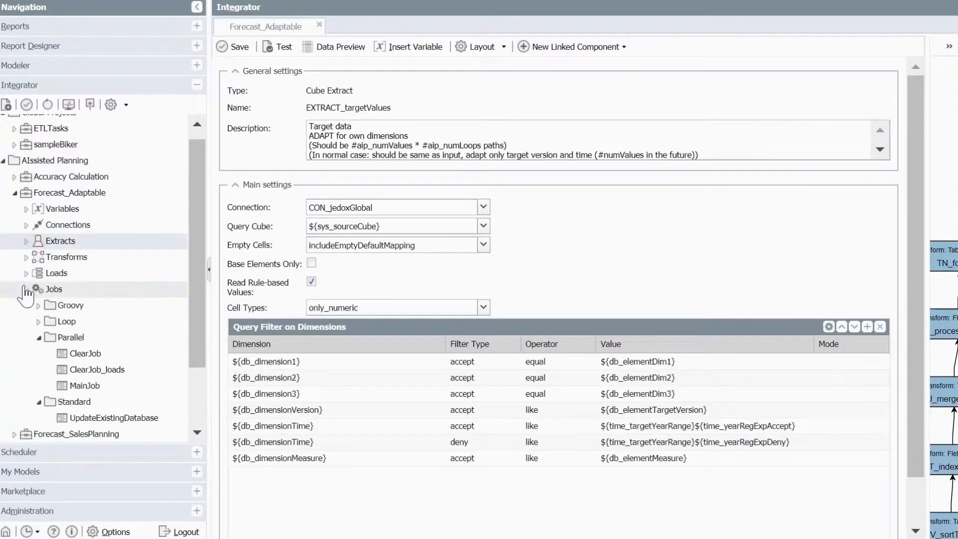
click(38, 402)
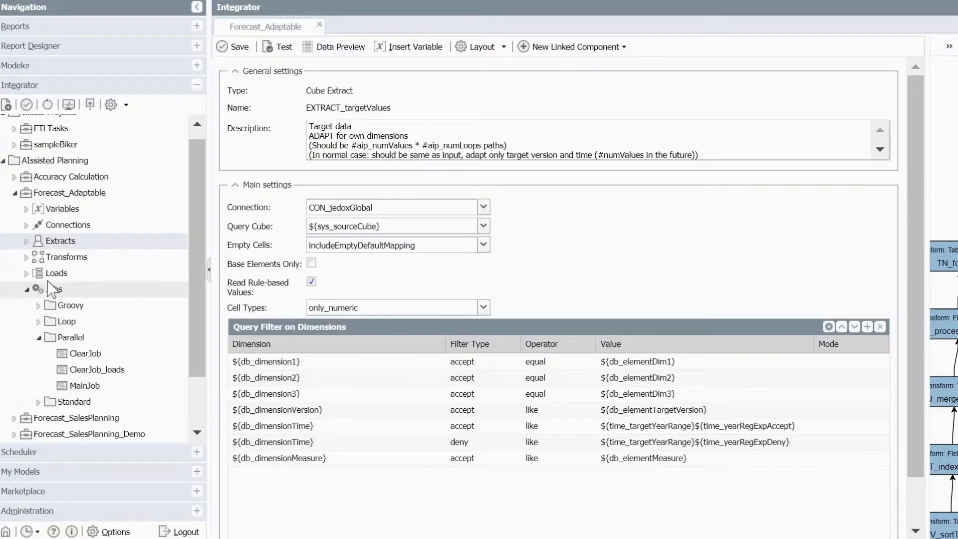
click(26, 241)
click(39, 258)
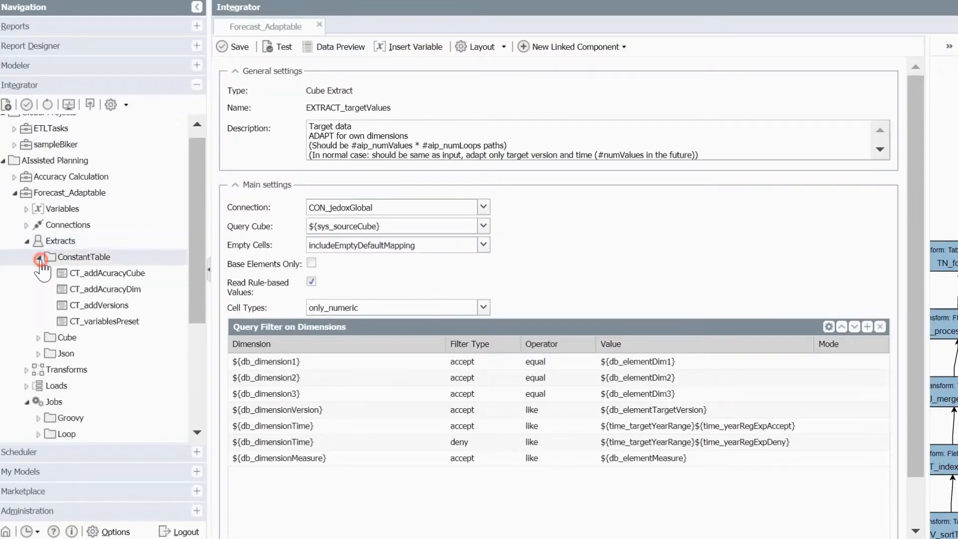
click(120, 322)
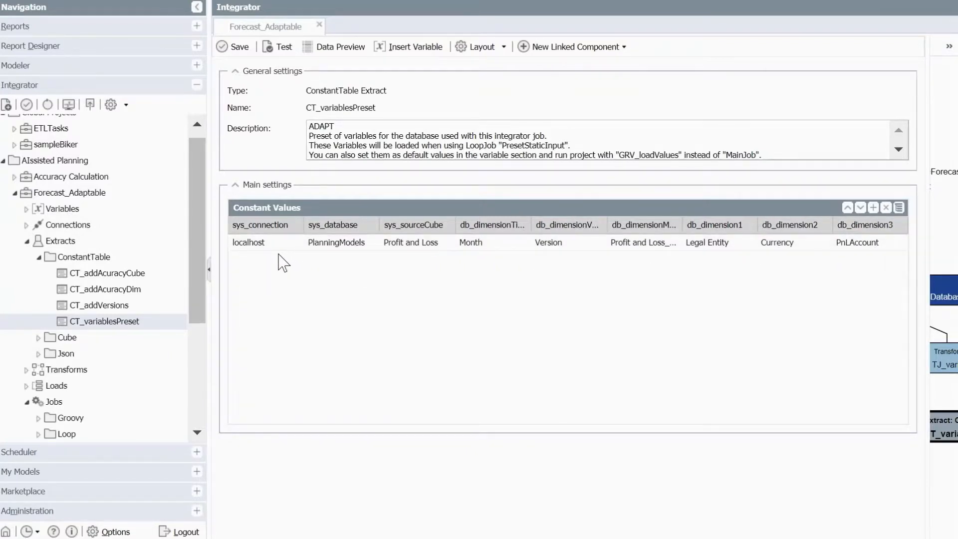
click(38, 257)
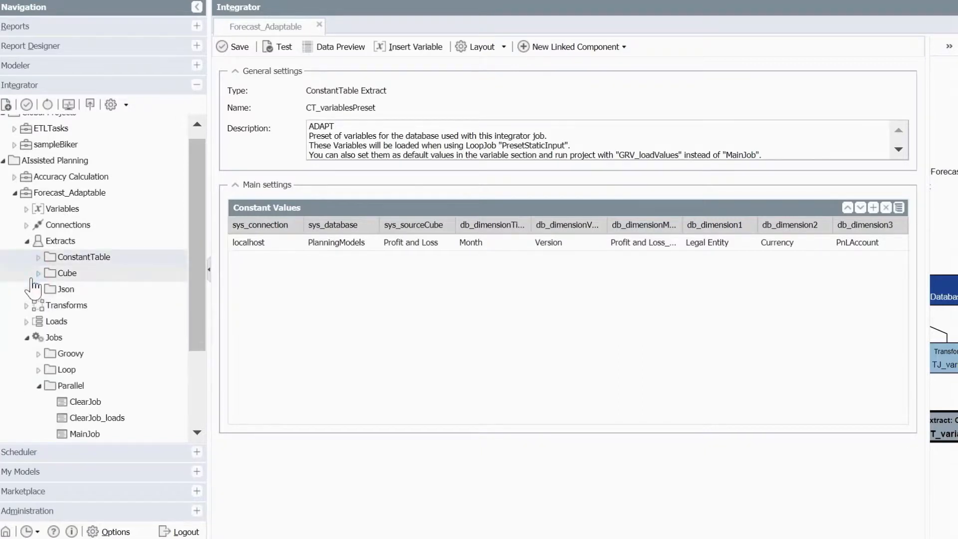
click(27, 242)
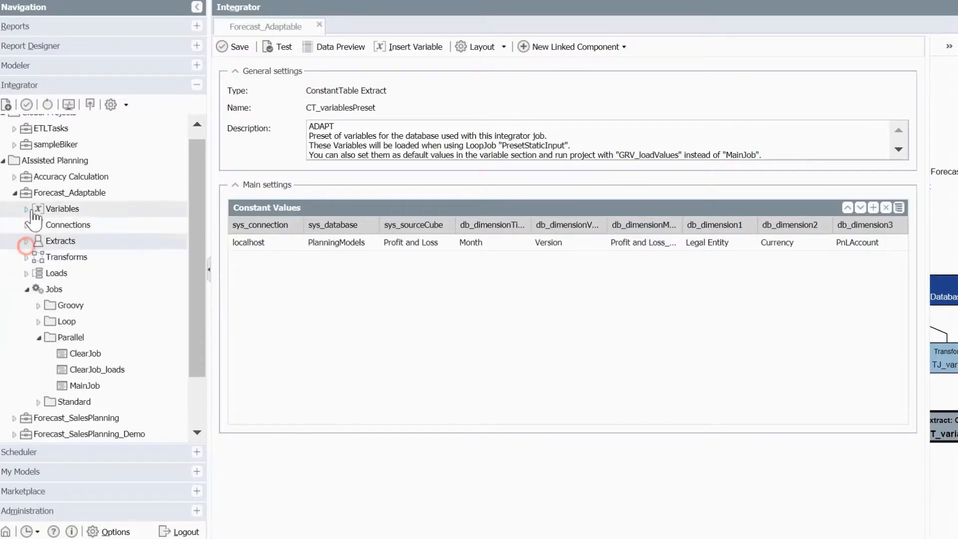
Run the parallel job MainJob of the Forecast_Adaptable project.
click(86, 386)
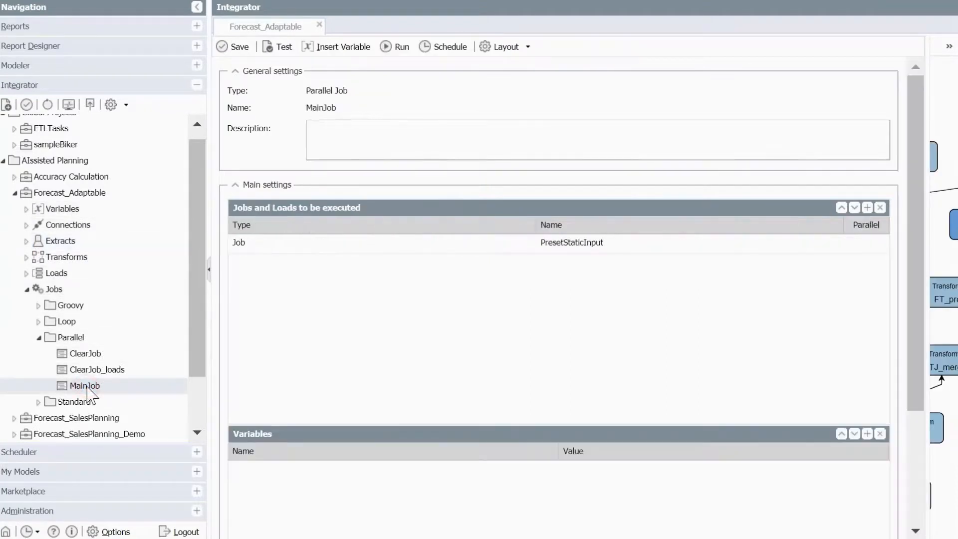
click(402, 48)
click(448, 298)
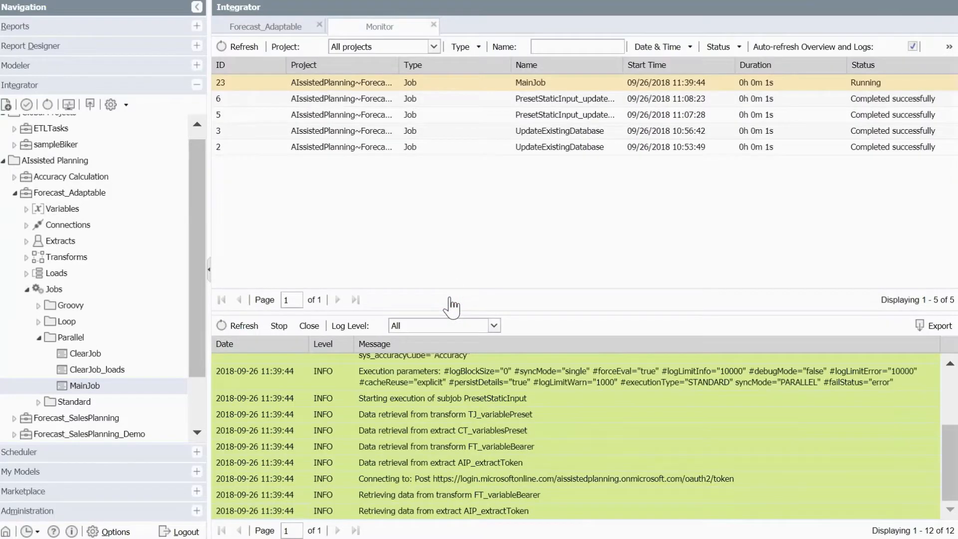
Refresh the job monitor to check the execution status of MainJob.
click(243, 49)
click(243, 50)
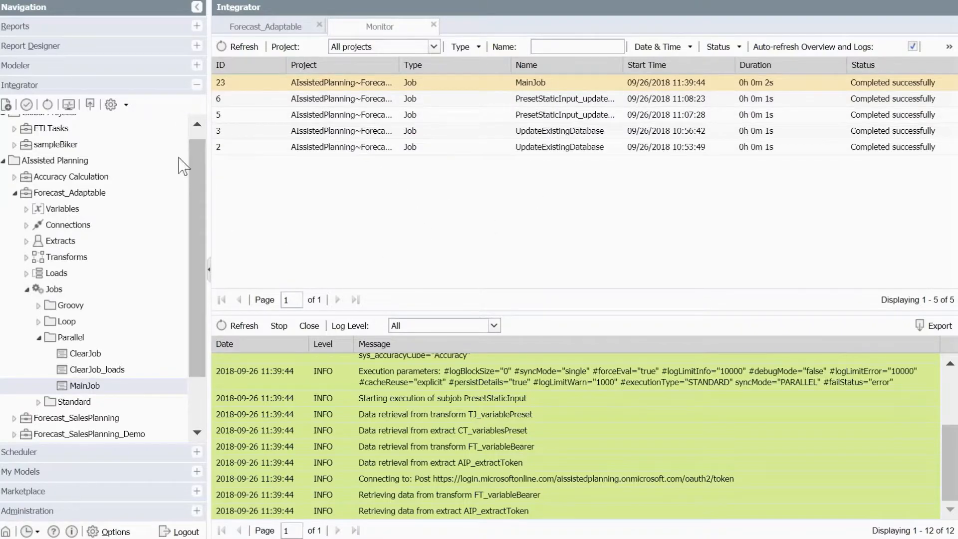
Edit the Profit and Loss view in the Report Designer spreadsheet and move the Version dimension from the POV to the columns.
click(85, 45)
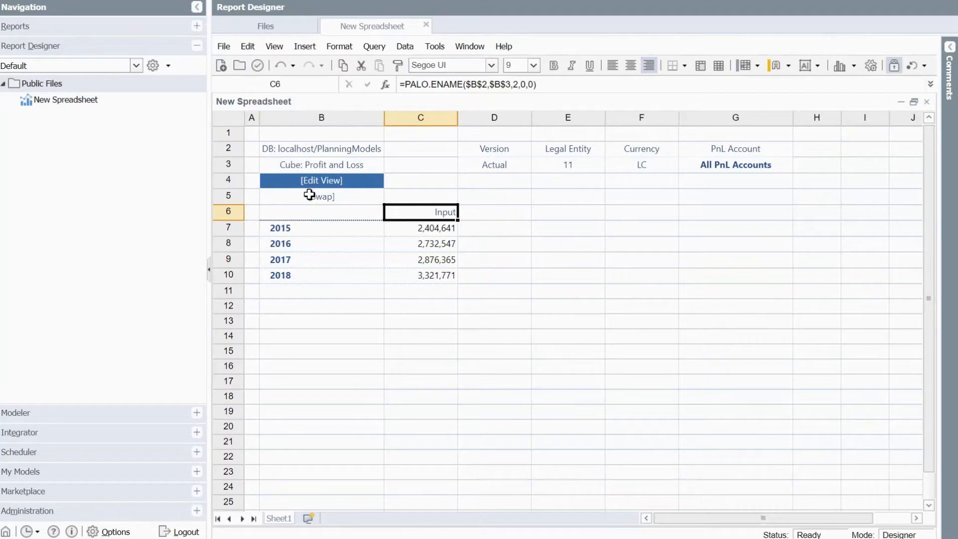
click(319, 181)
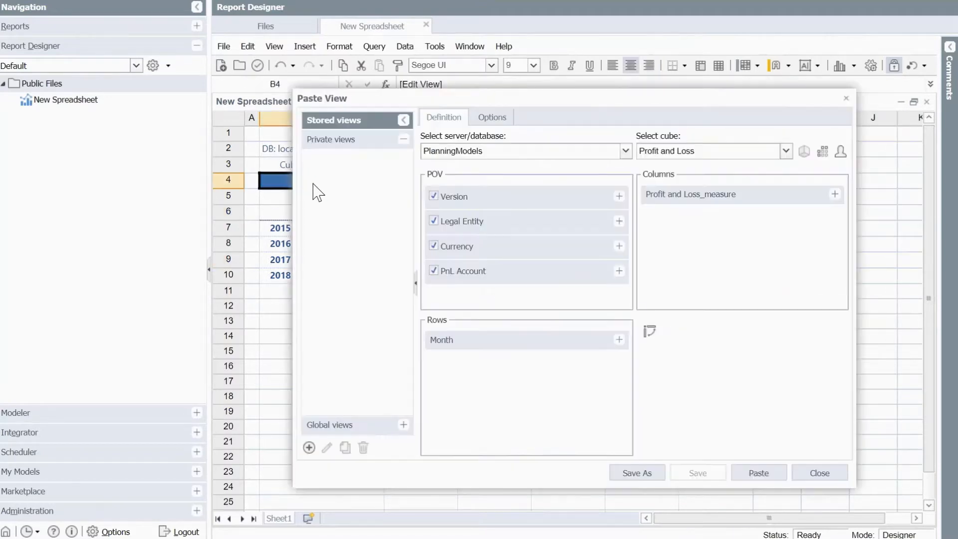
drag(541, 199, 717, 222)
click(705, 215)
Choose Actual, Prediction, Prediction_upper and Prediction_lower as the Version elements and paste the view into the spreadsheet.
click(703, 234)
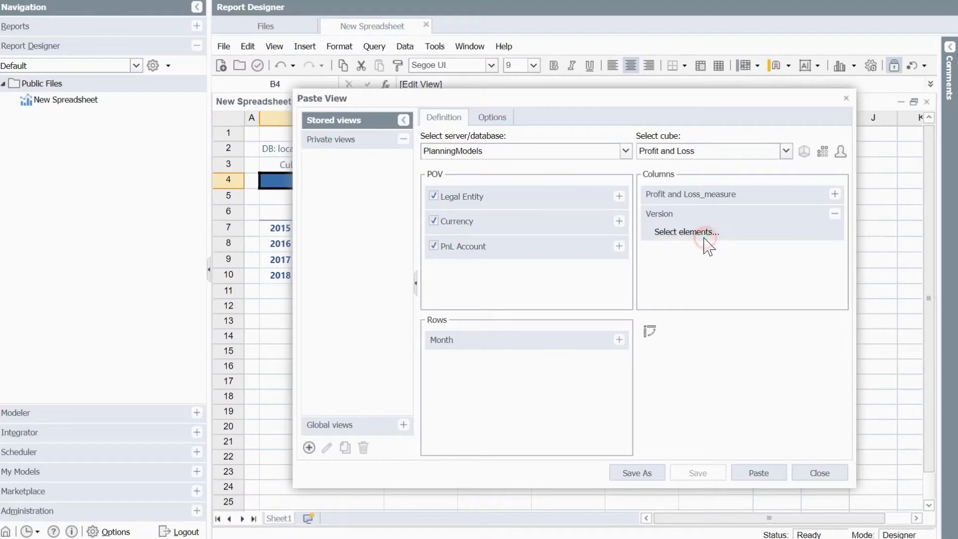
click(704, 234)
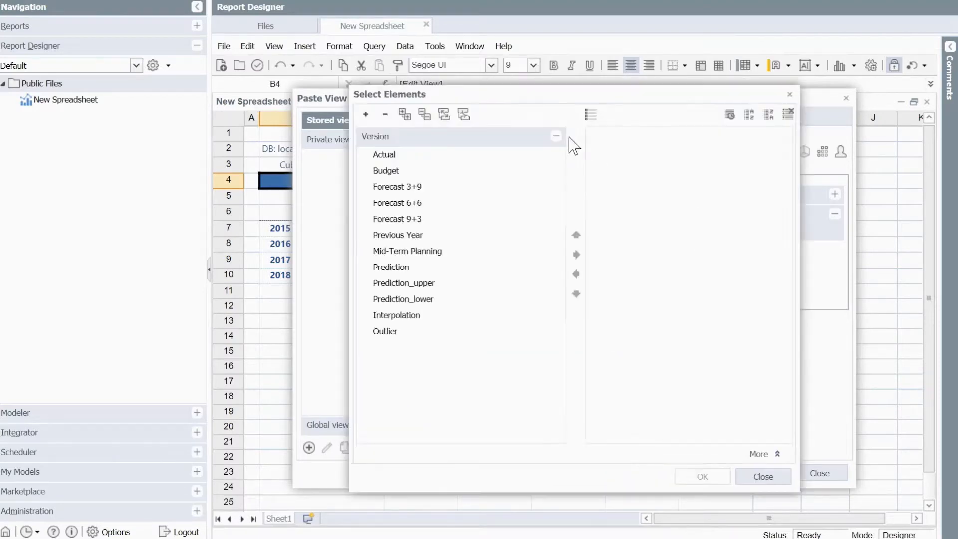
click(411, 154)
ctrl+click(387, 268)
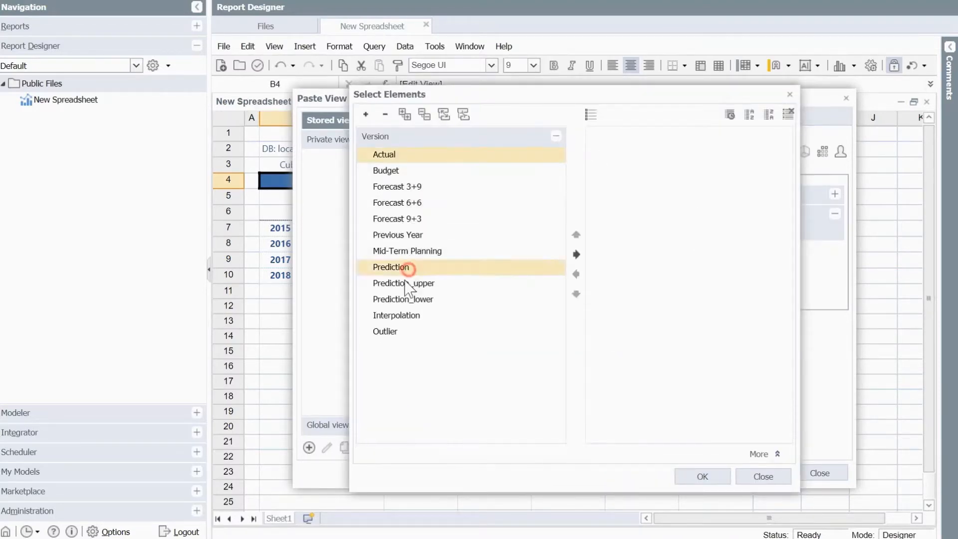
ctrl+click(398, 281)
ctrl+click(403, 299)
click(727, 475)
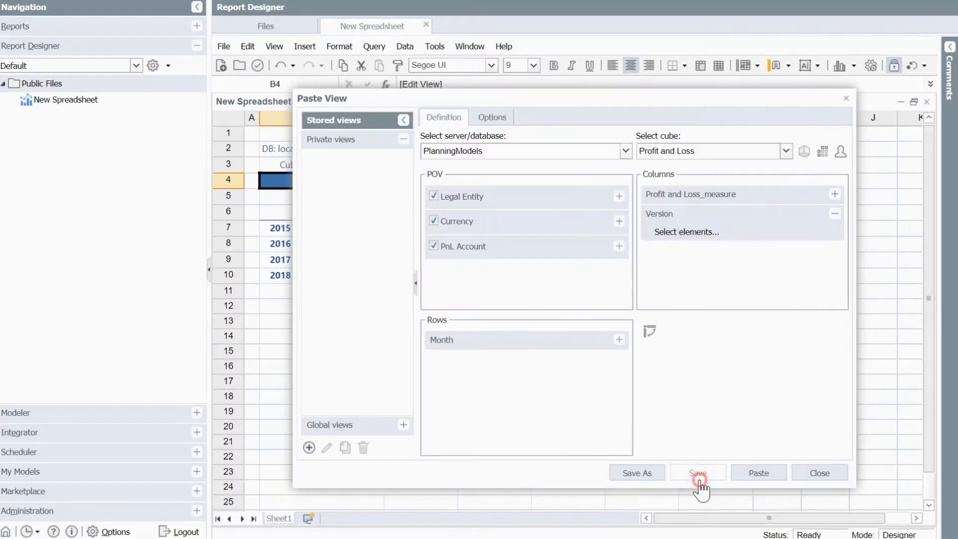
click(759, 473)
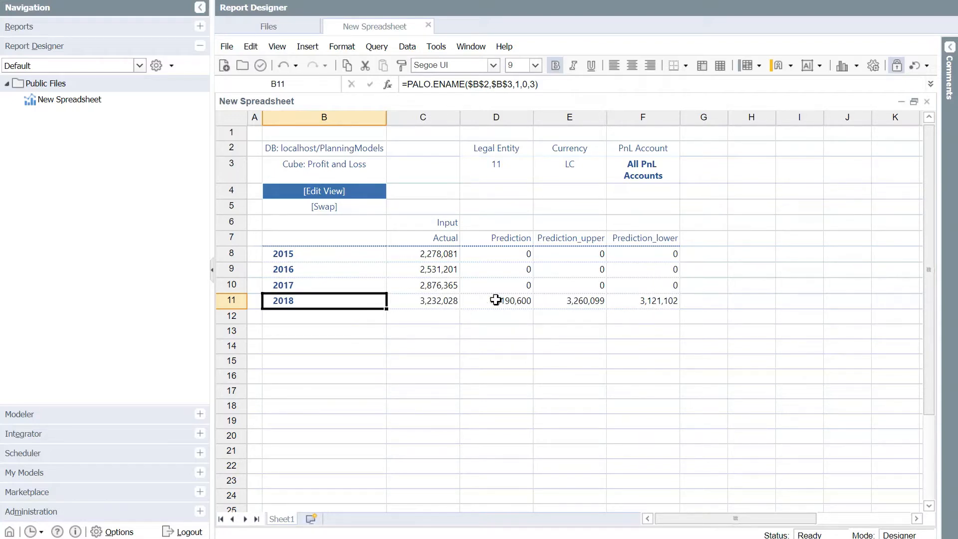
Expand 2018 to compare its monthly Actual and Prediction values, and collapse the year again.
double_click(333, 304)
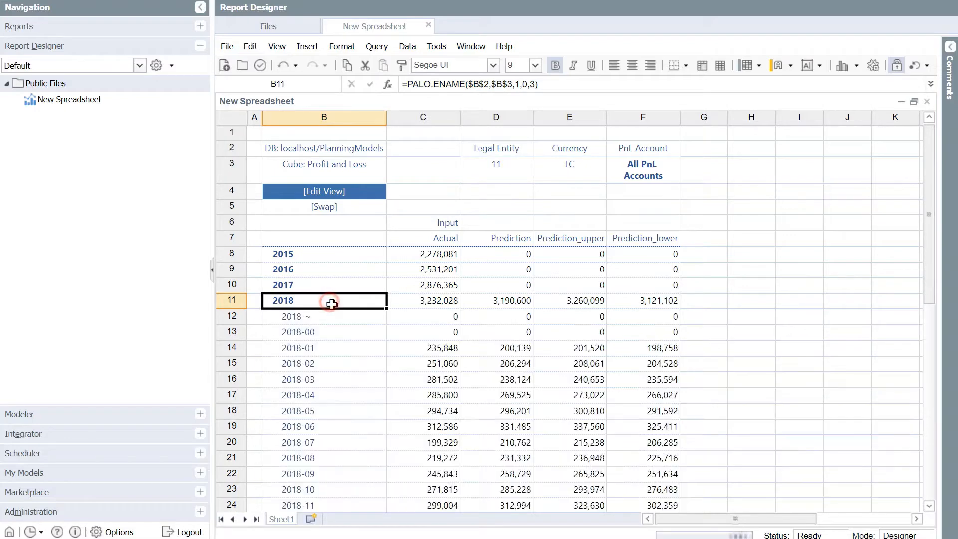
scroll(487, 334, down, 2)
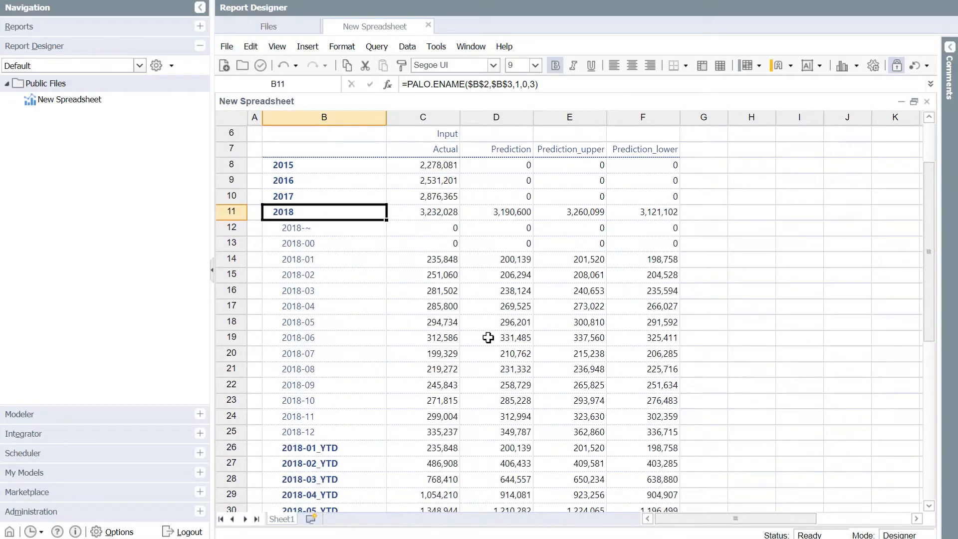
scroll(488, 338, down, 1)
scroll(490, 329, up, 3)
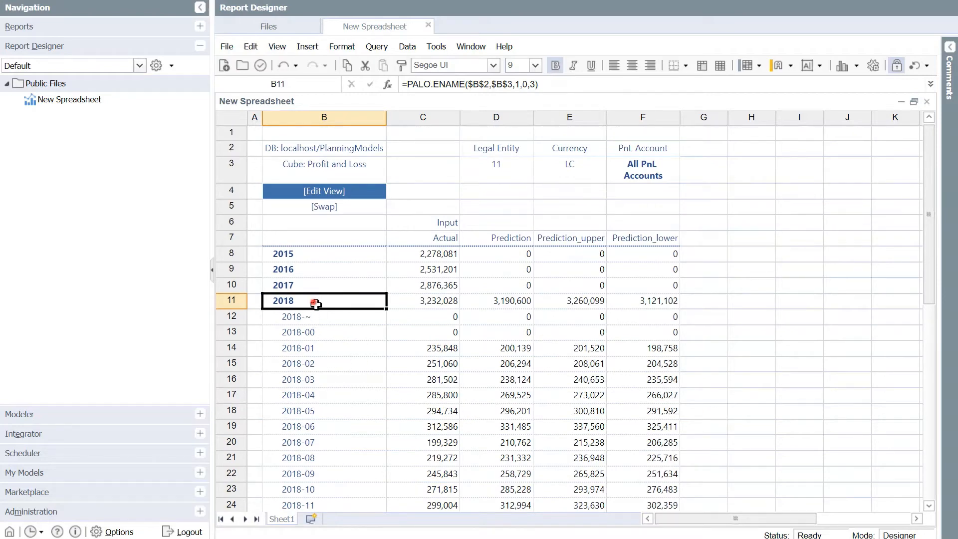
double_click(315, 304)
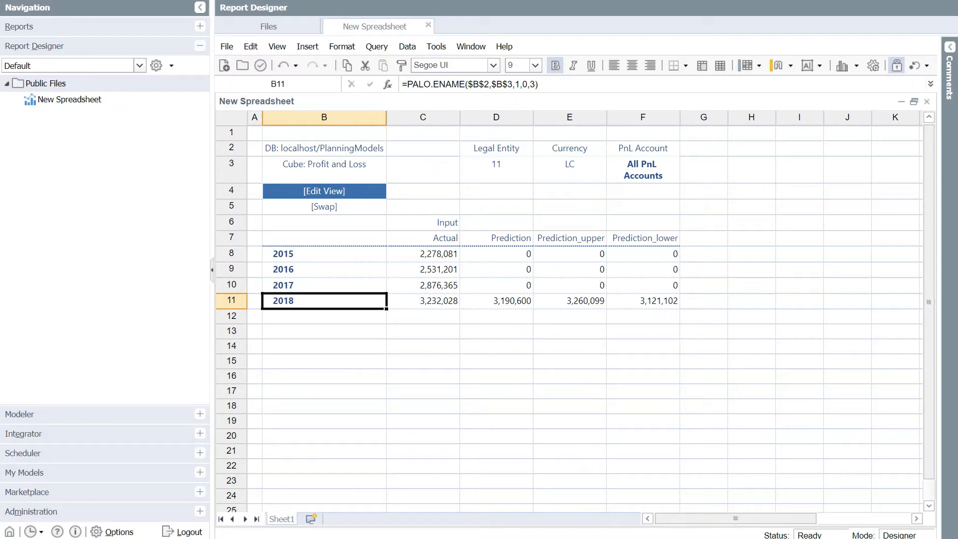
Switch to the Alarm & Uhr app, pause the running stopwatch, and return to the spreadsheet view.
key(alt+Tab)
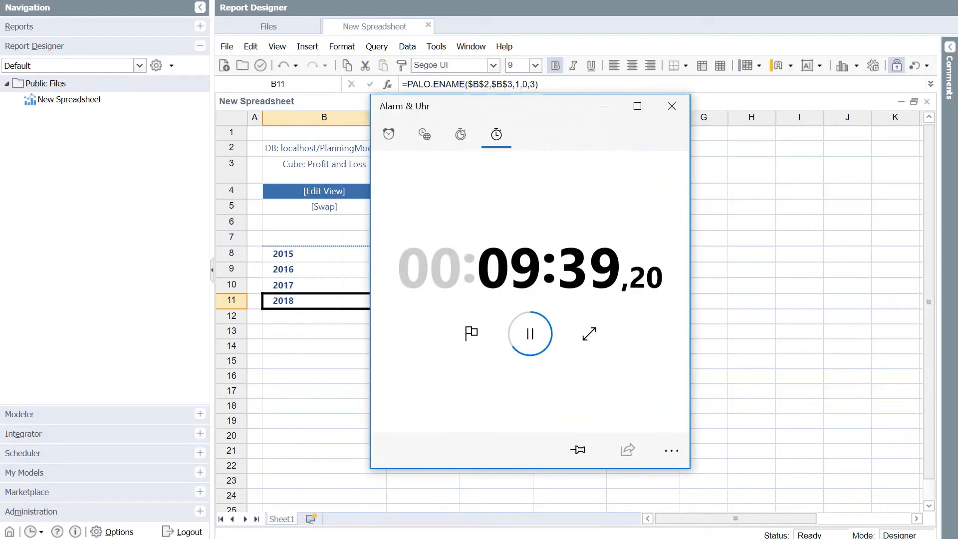
click(530, 343)
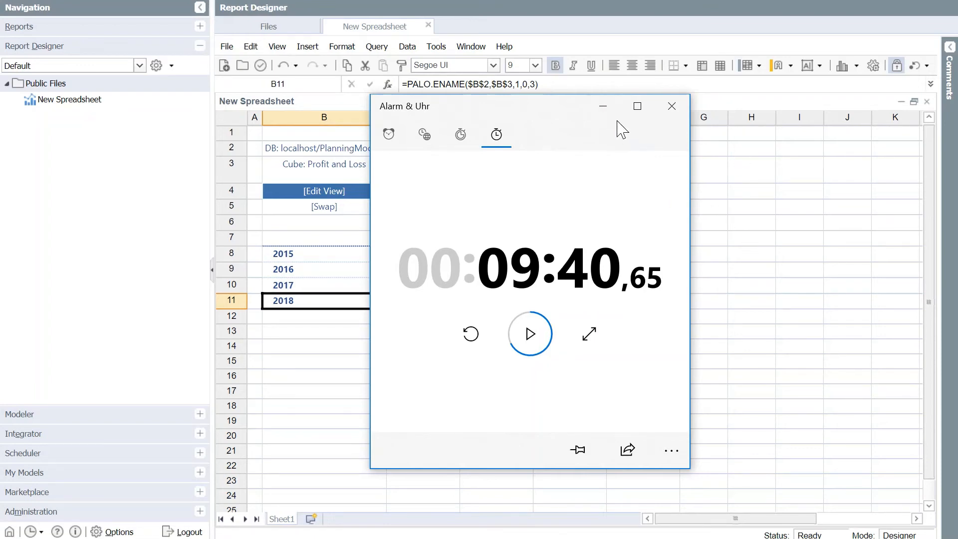
click(603, 106)
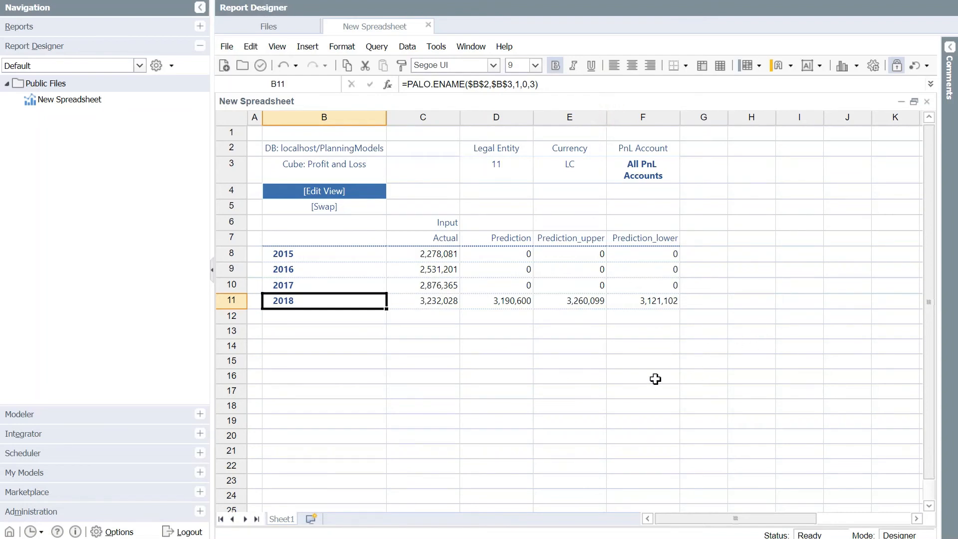
click(604, 371)
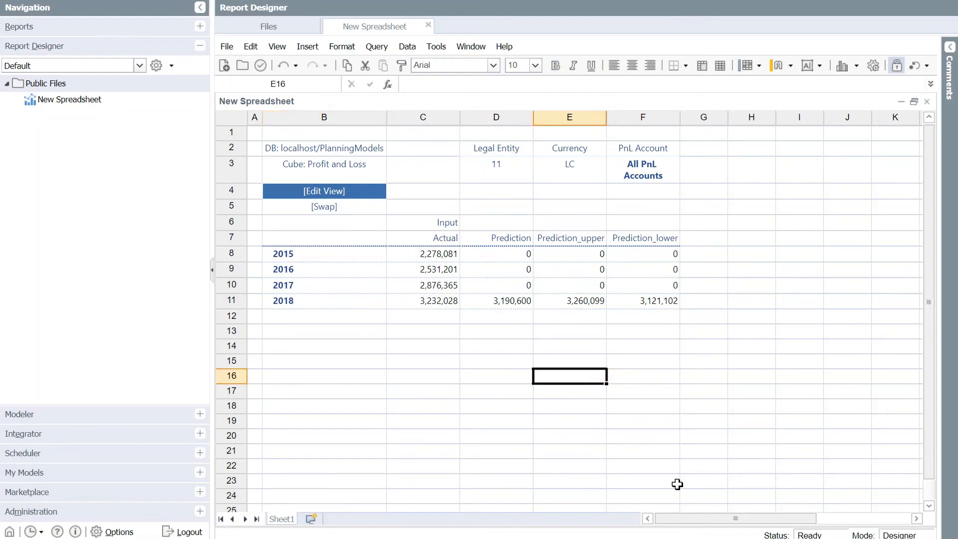